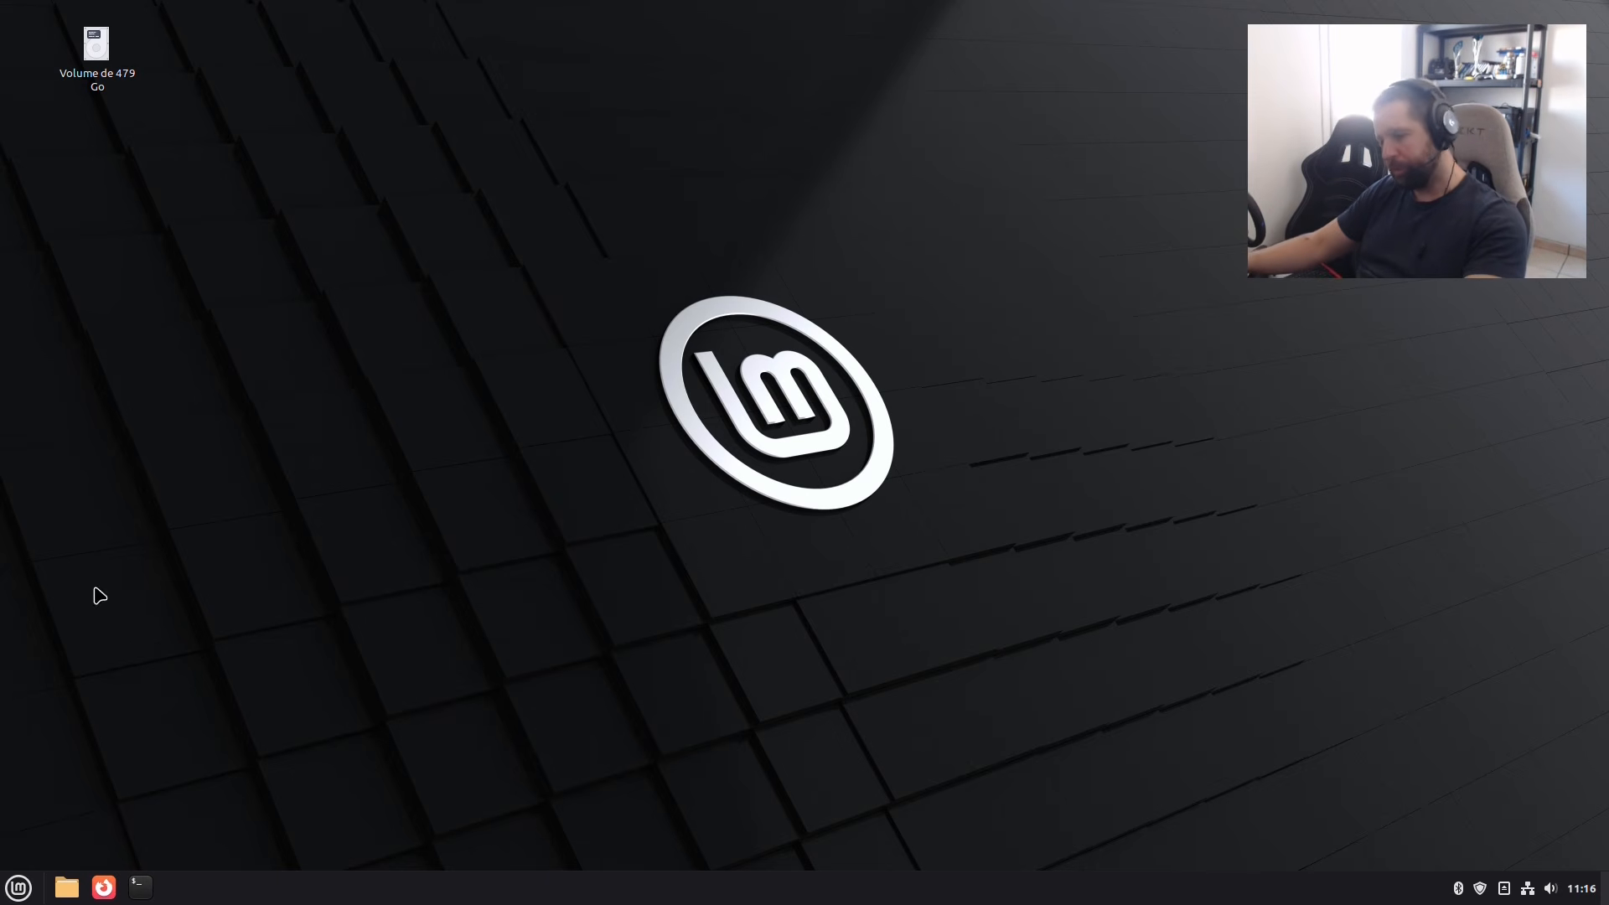
Open the Software Manager (Logithèque), search for wine and check the version of the standard-suite Wine package.
key("super")
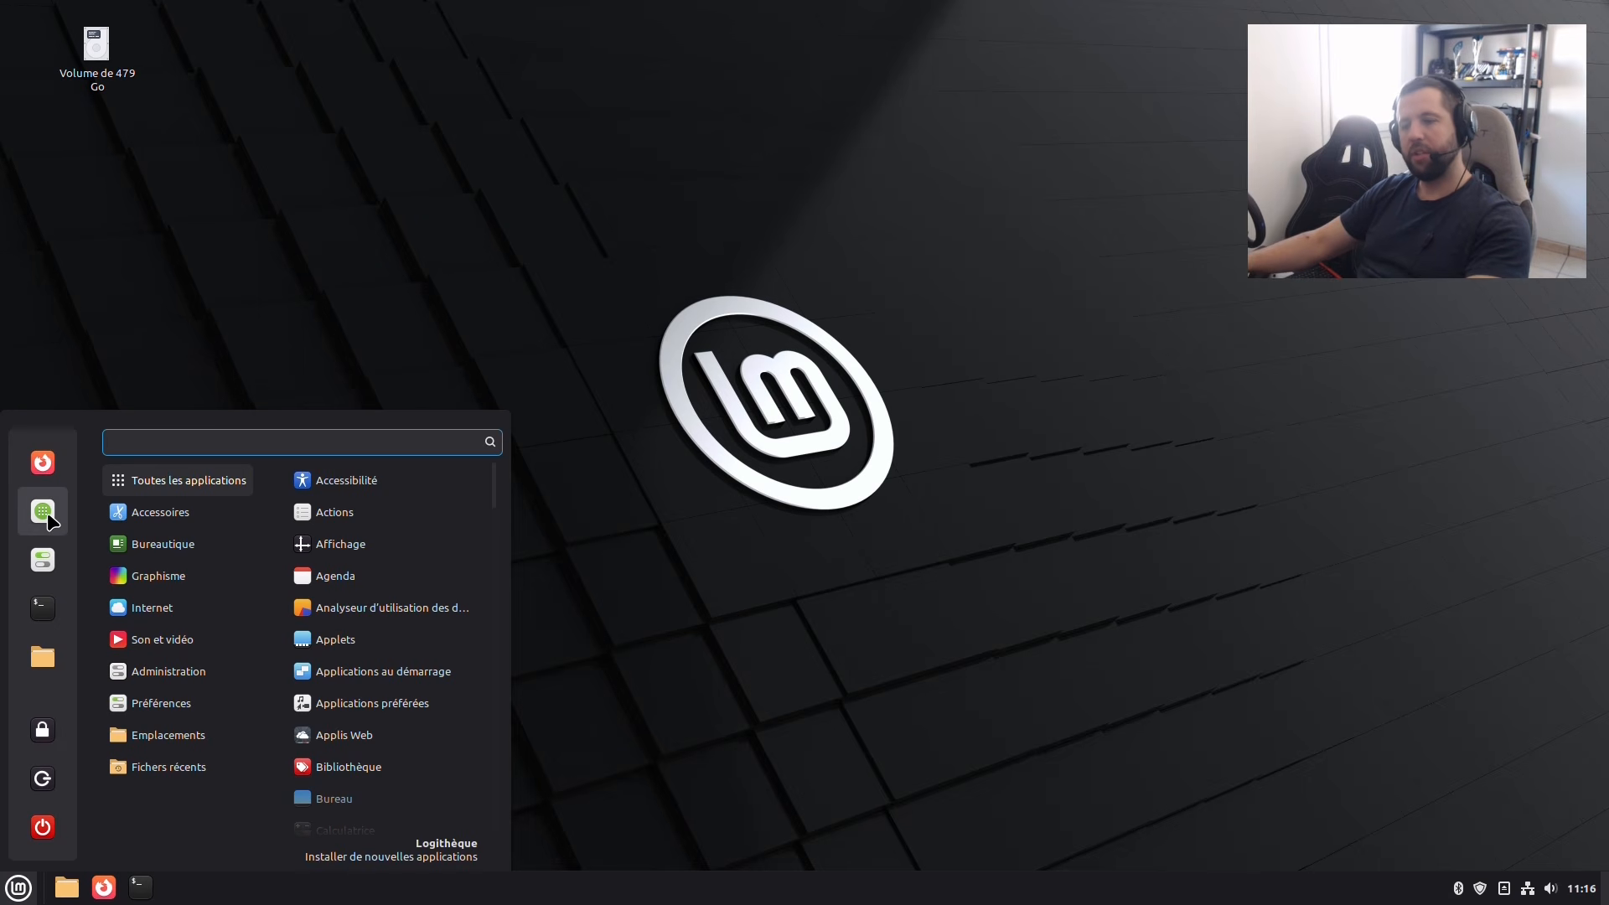
left_click(43, 512)
type("wine")
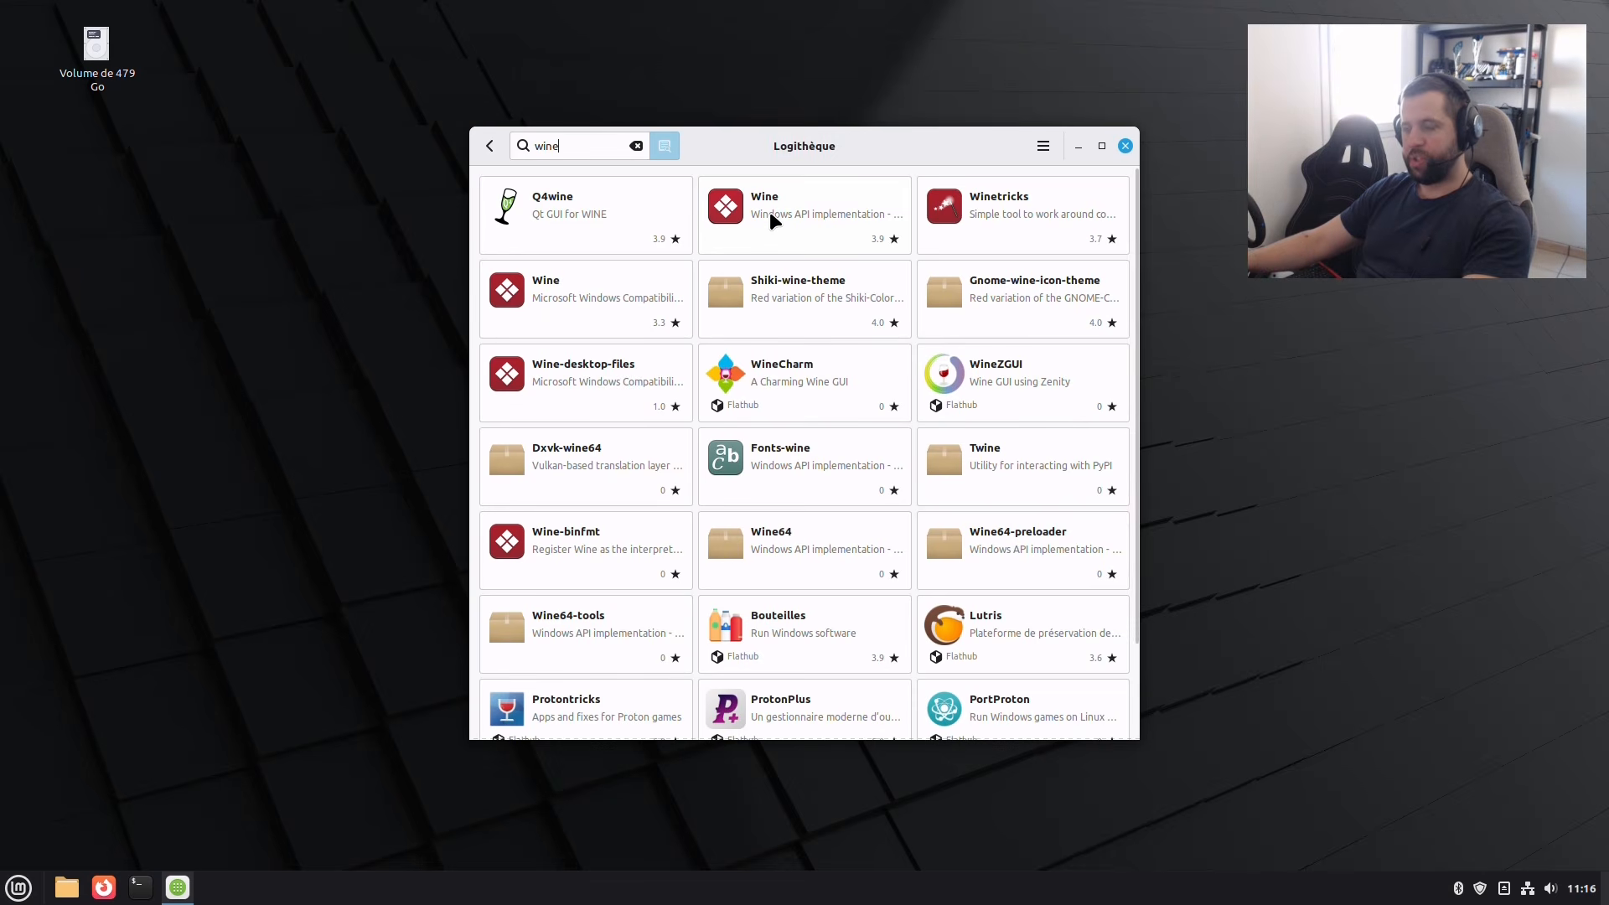
left_click(769, 209)
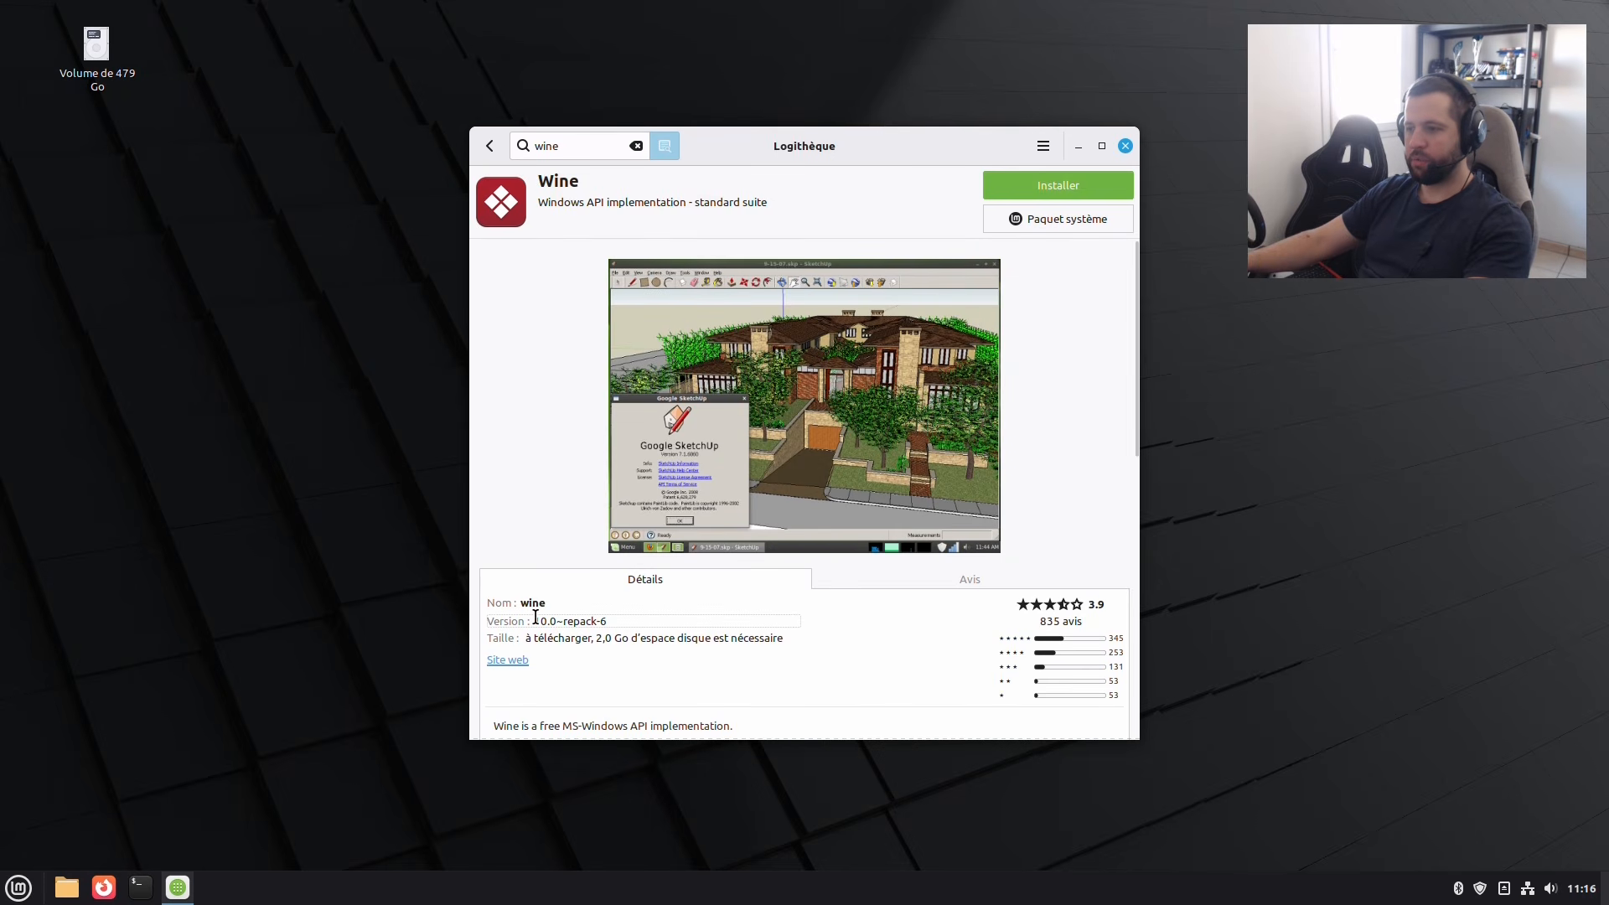
left_click_drag(535, 618, 619, 620)
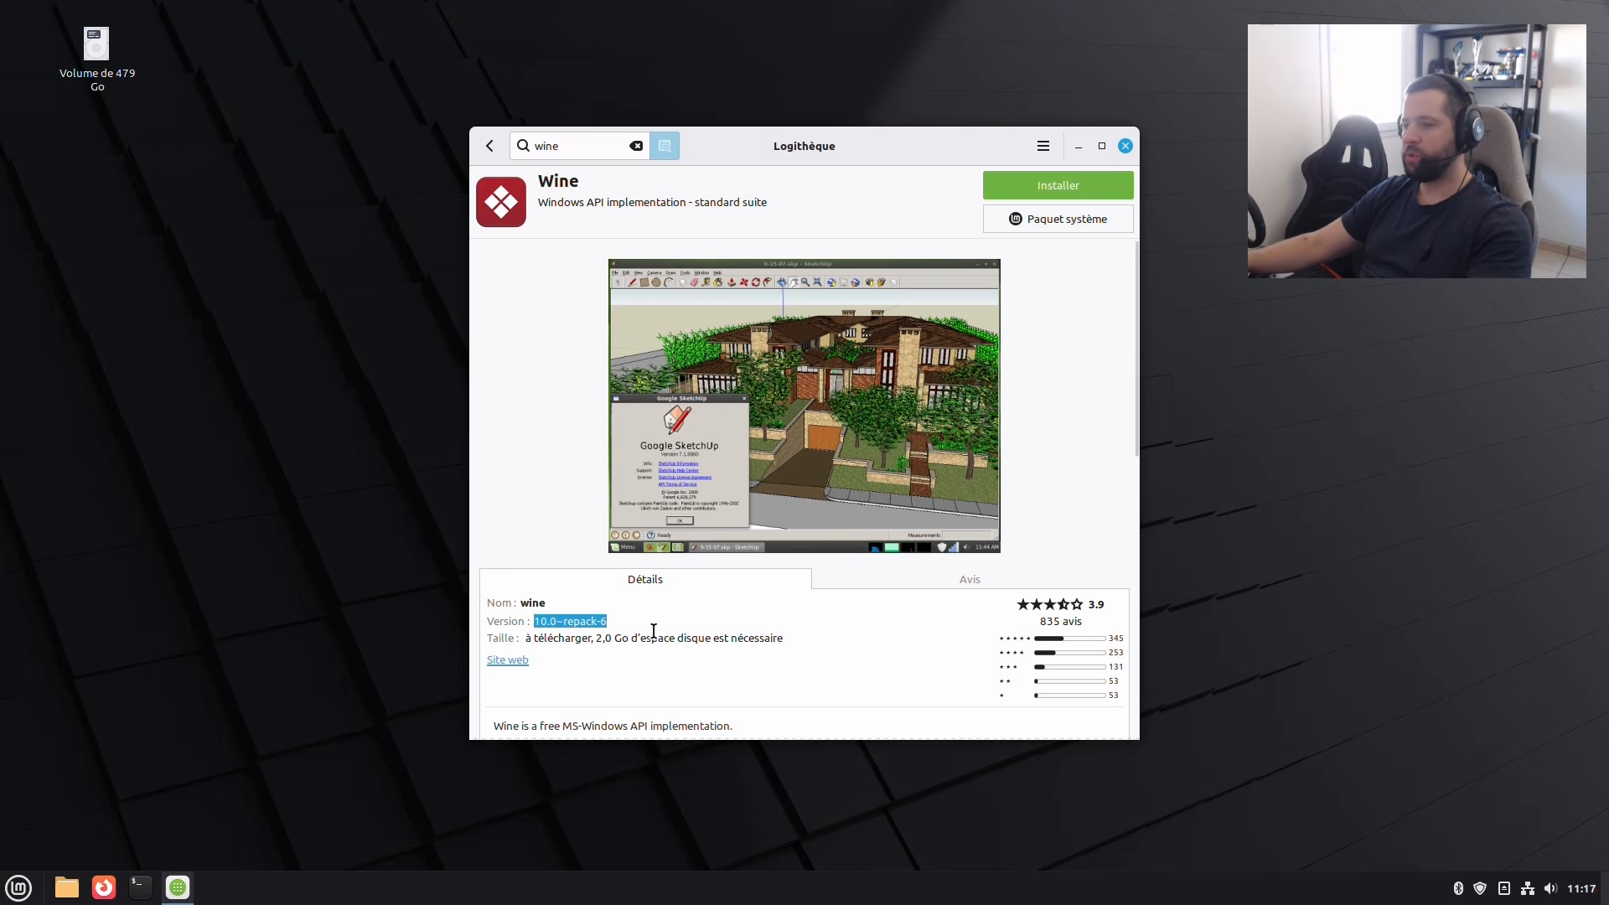
left_click(820, 205)
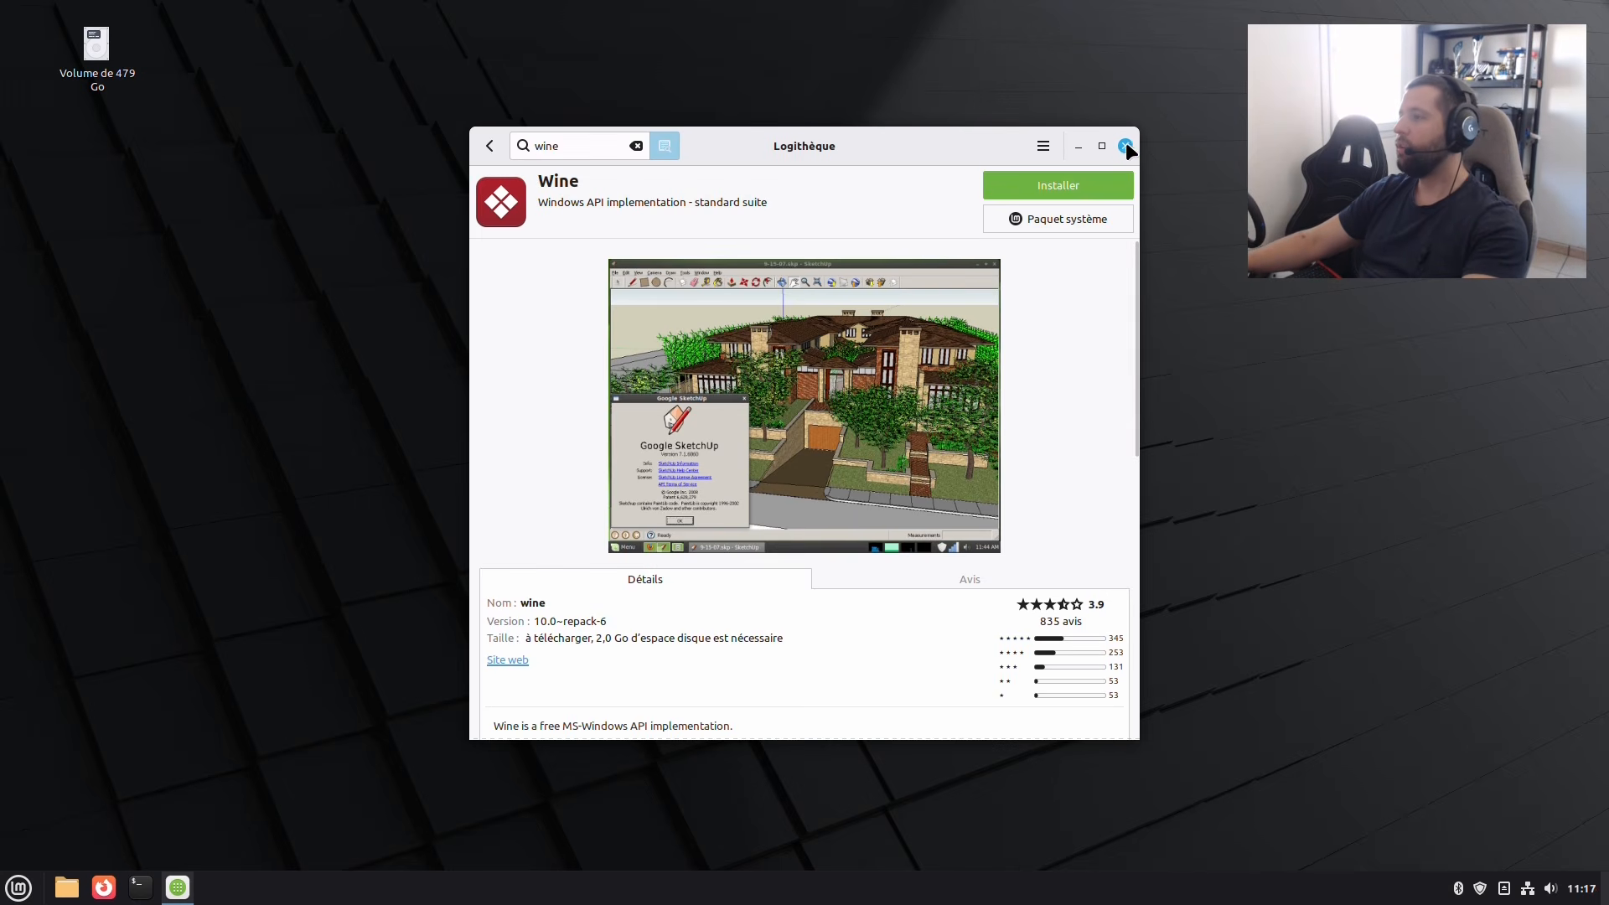
Install the Wine package with its additional software, authenticating with the account password, and close the Software Manager.
left_click(1083, 186)
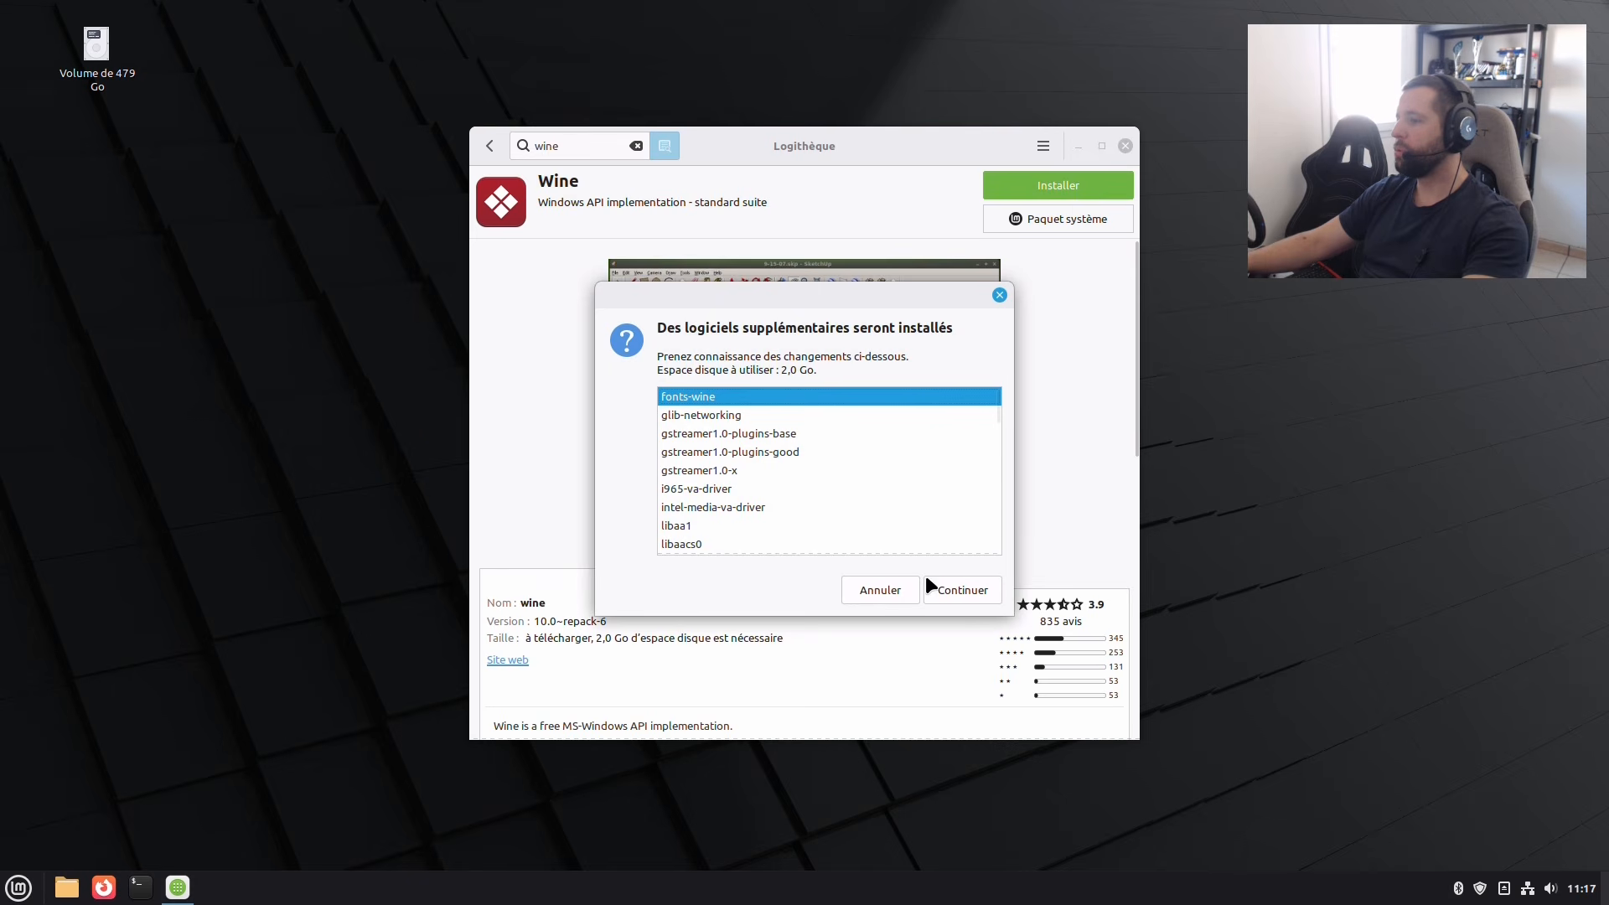
left_click(969, 590)
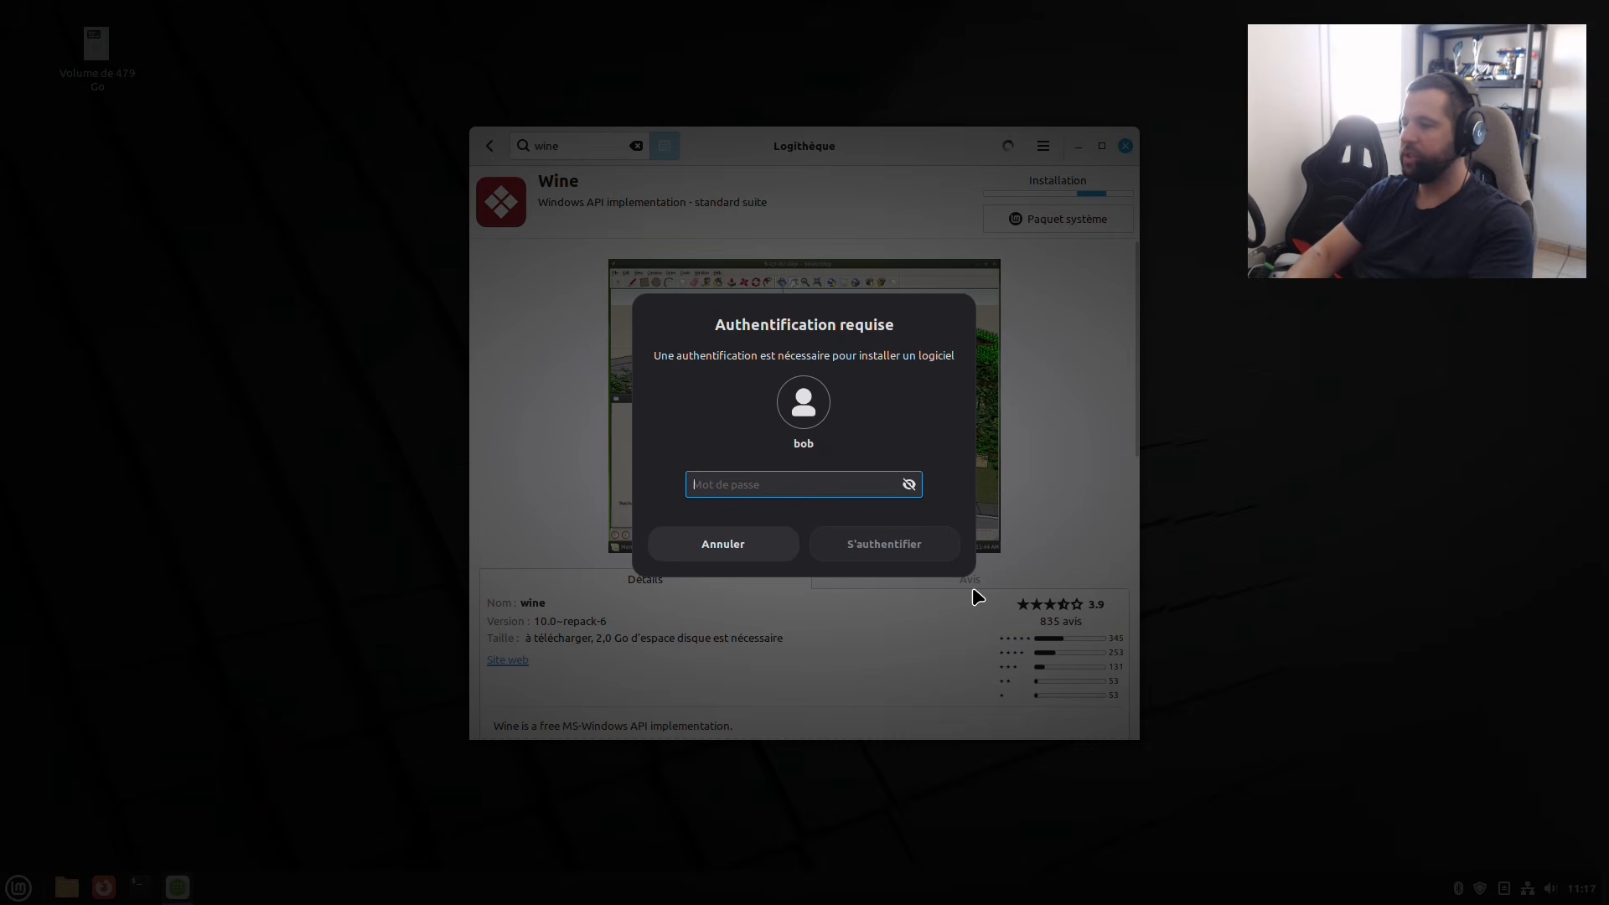
type("***")
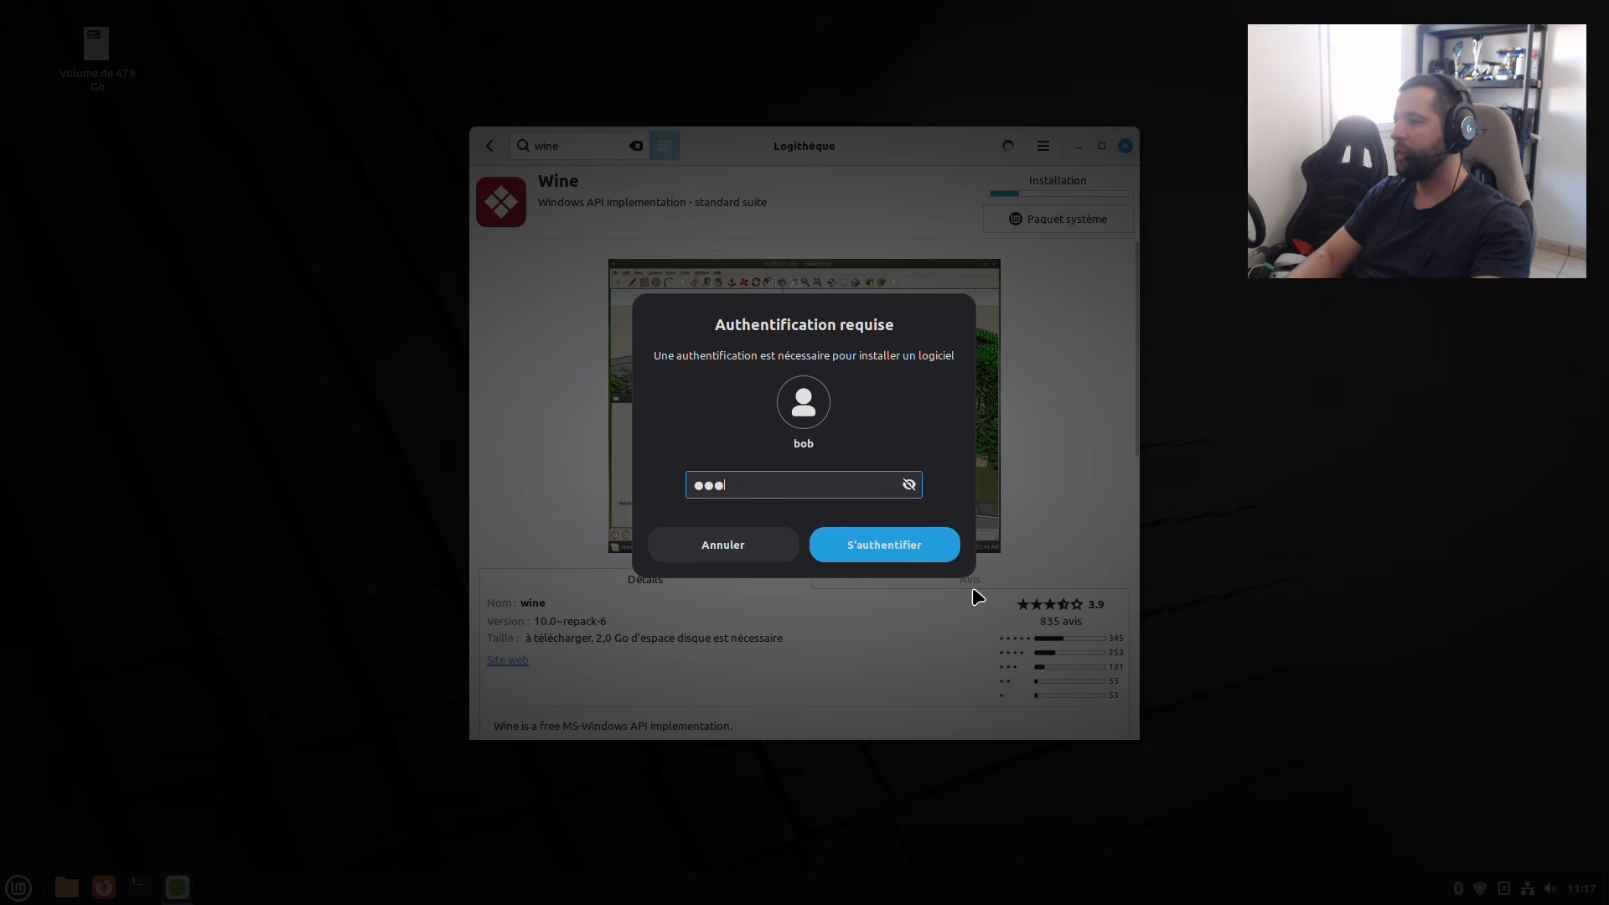
key("Return")
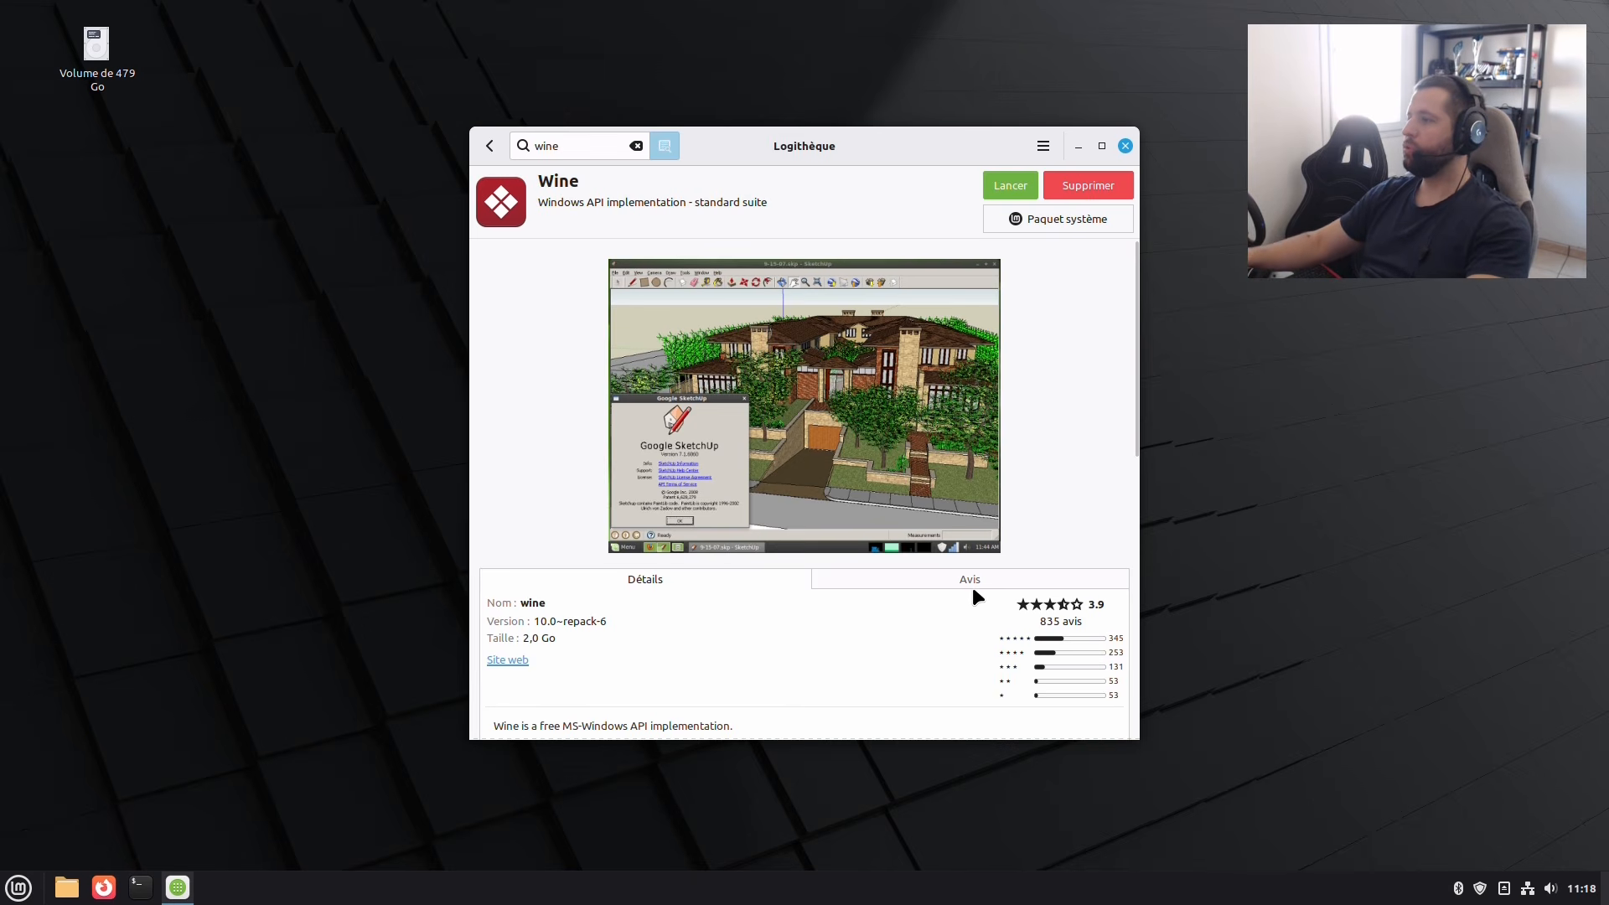
left_click(1124, 147)
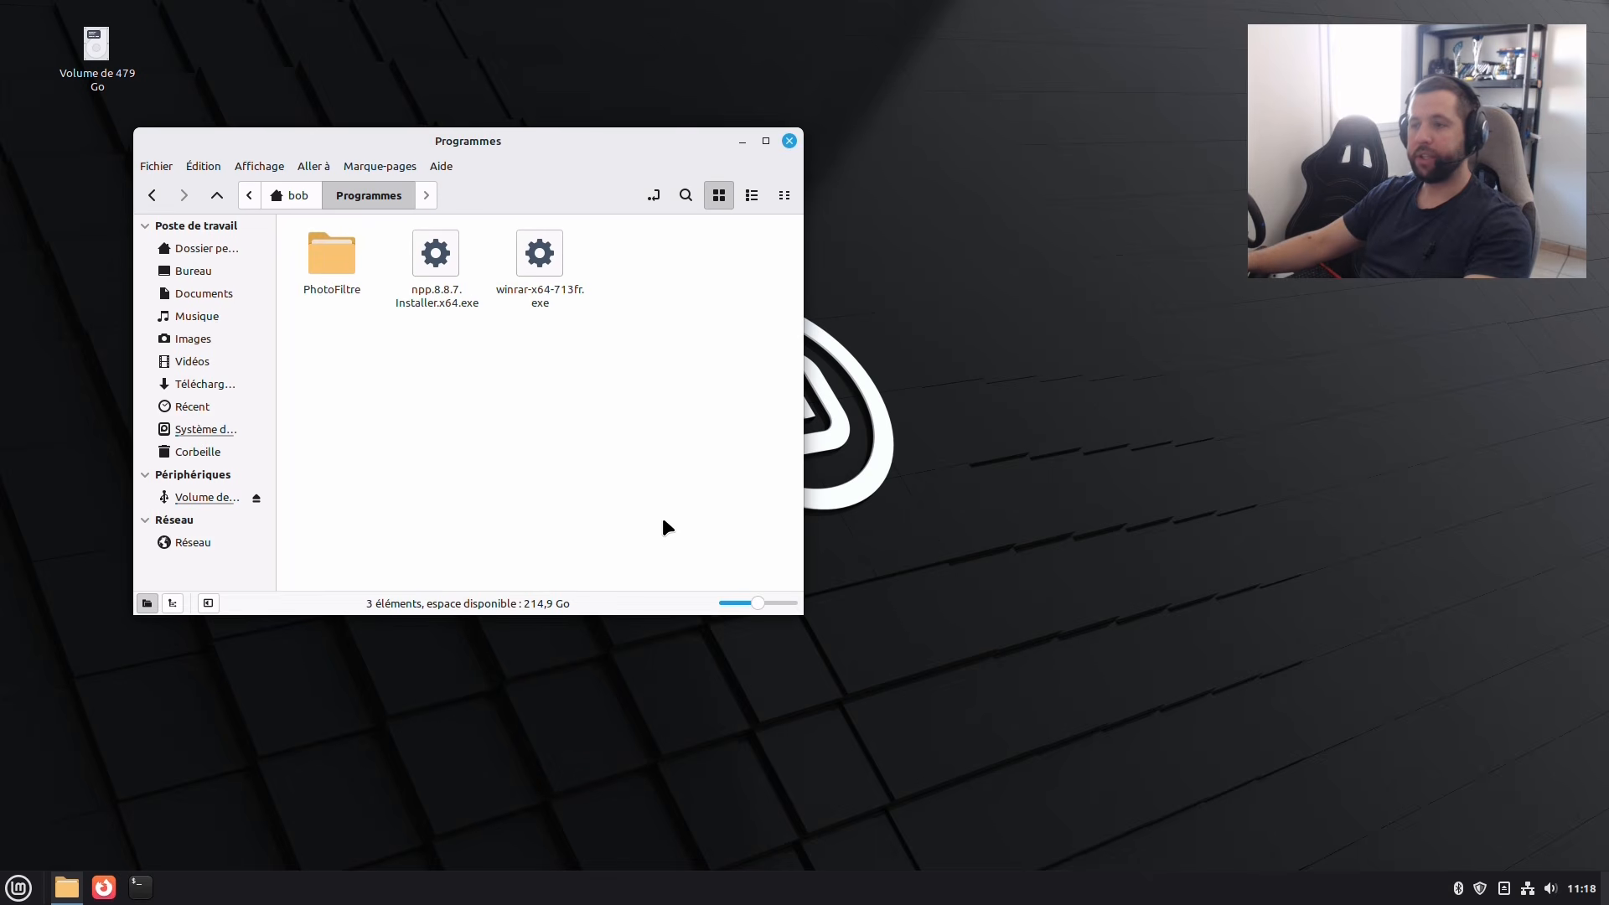
Open PhotoFiltre.exe from the PhotoFiltre folder with another application, using the custom command wine.
double_click(320, 257)
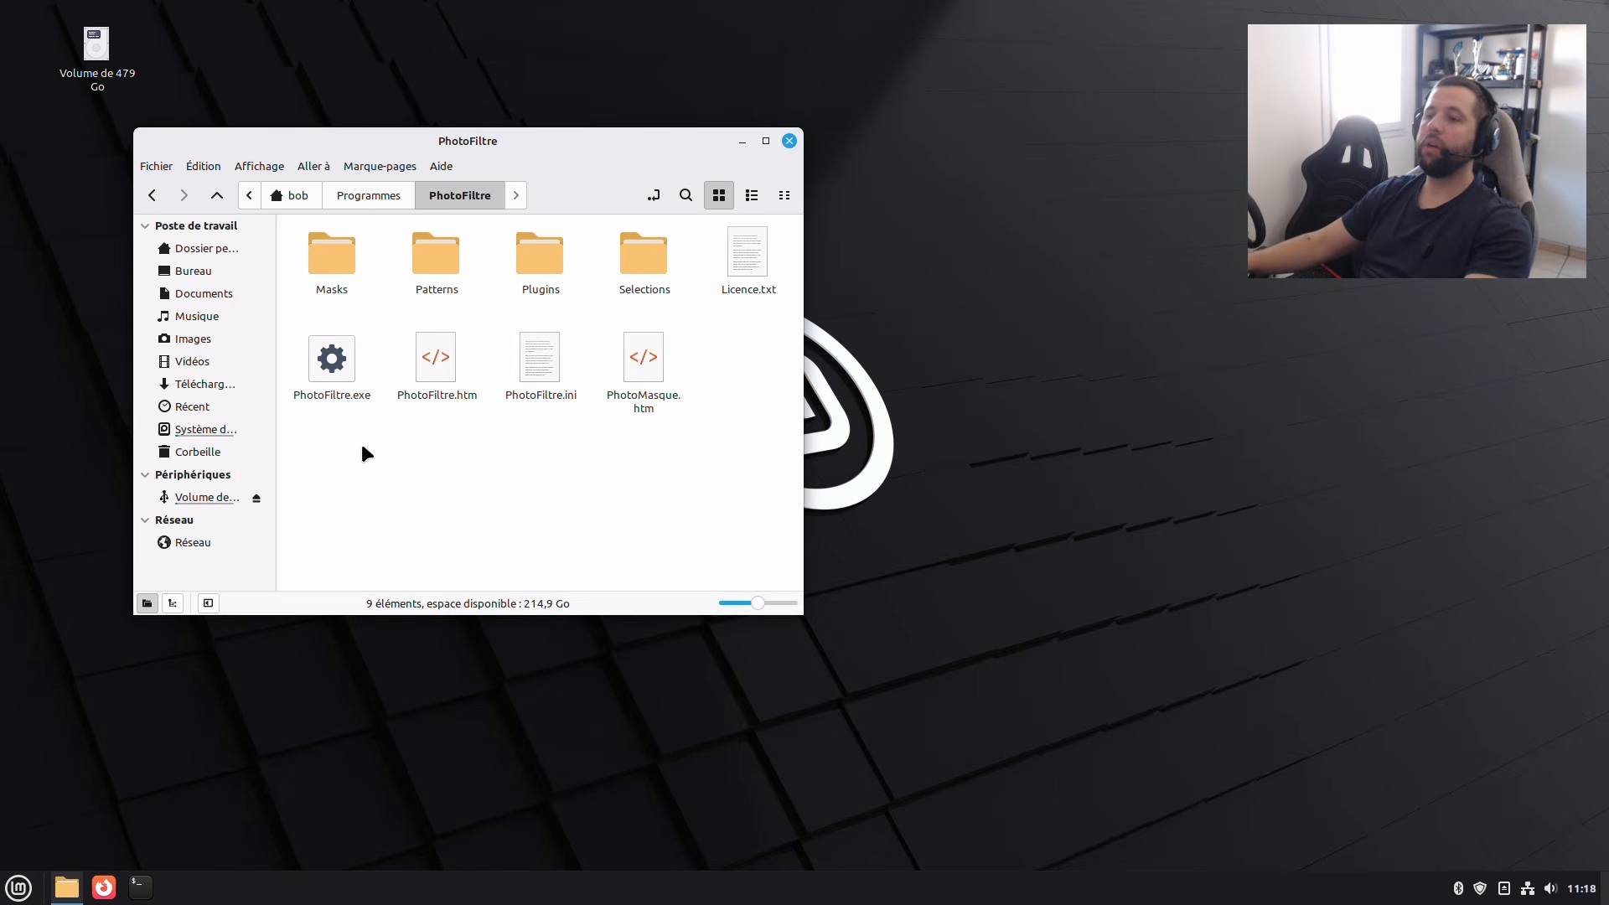
right_click(330, 377)
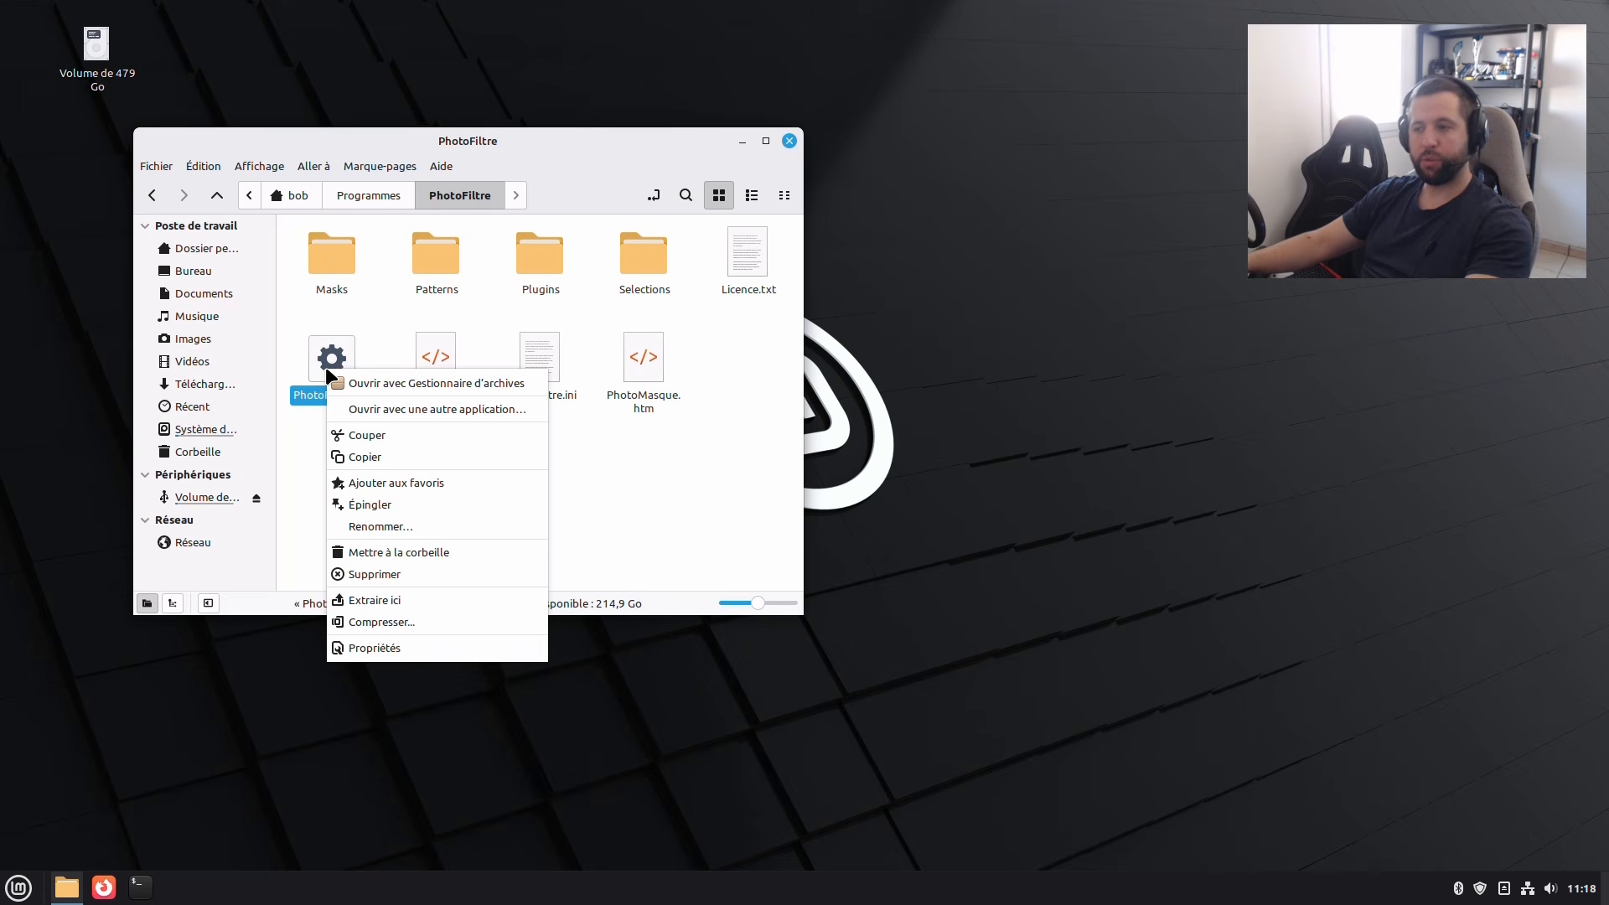
left_click(367, 406)
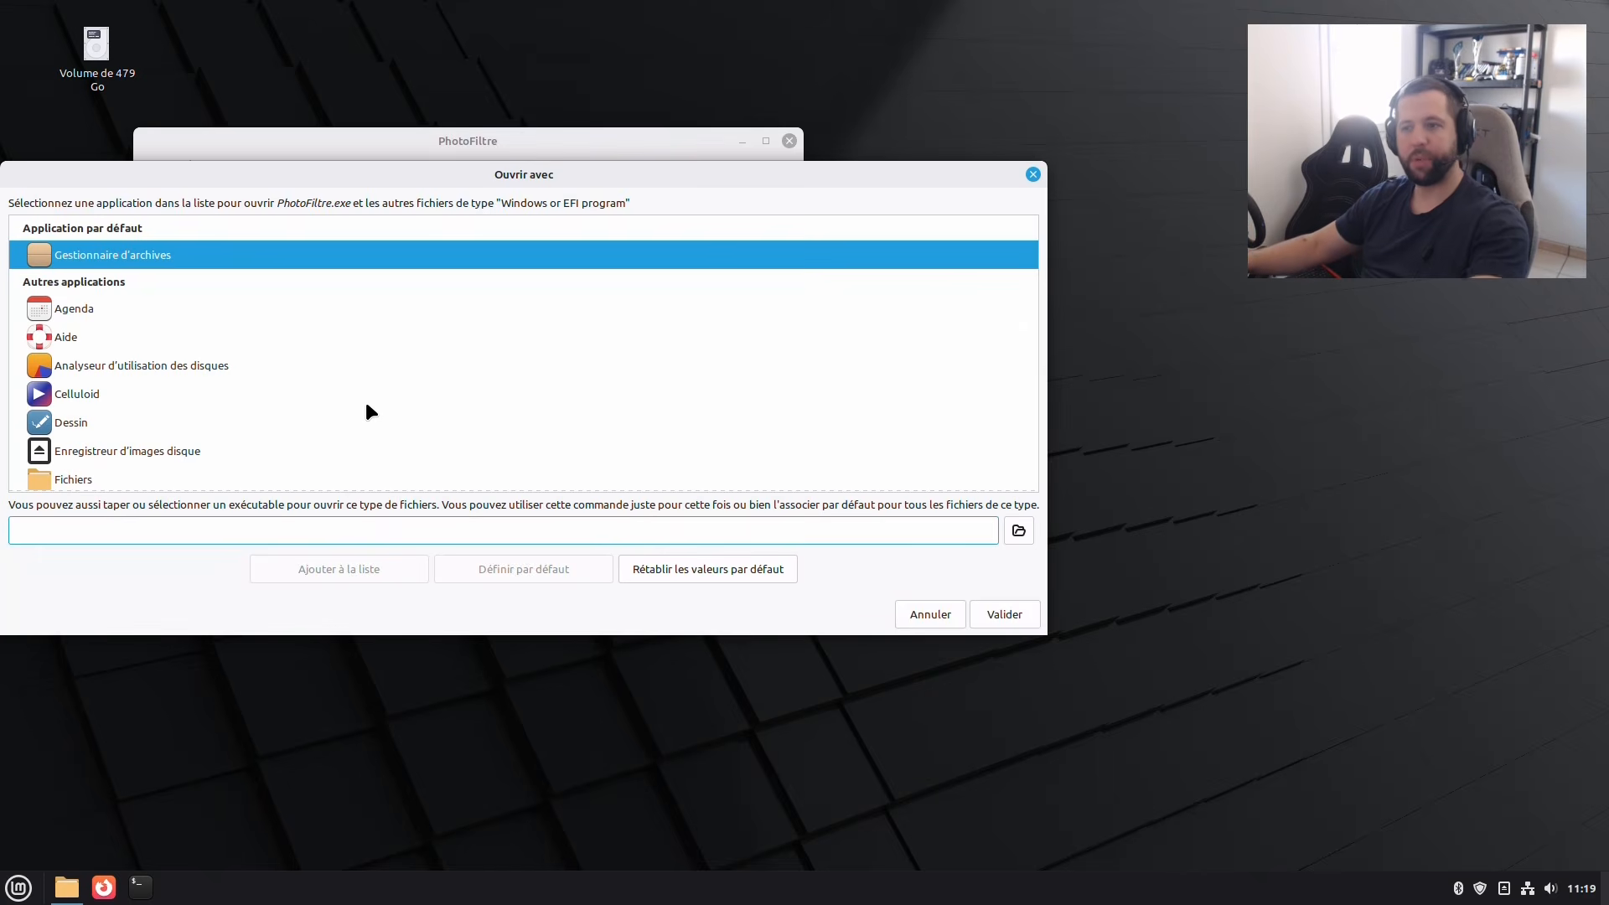
scroll(276, 352, "down", 2)
scroll(184, 331, "down", 2)
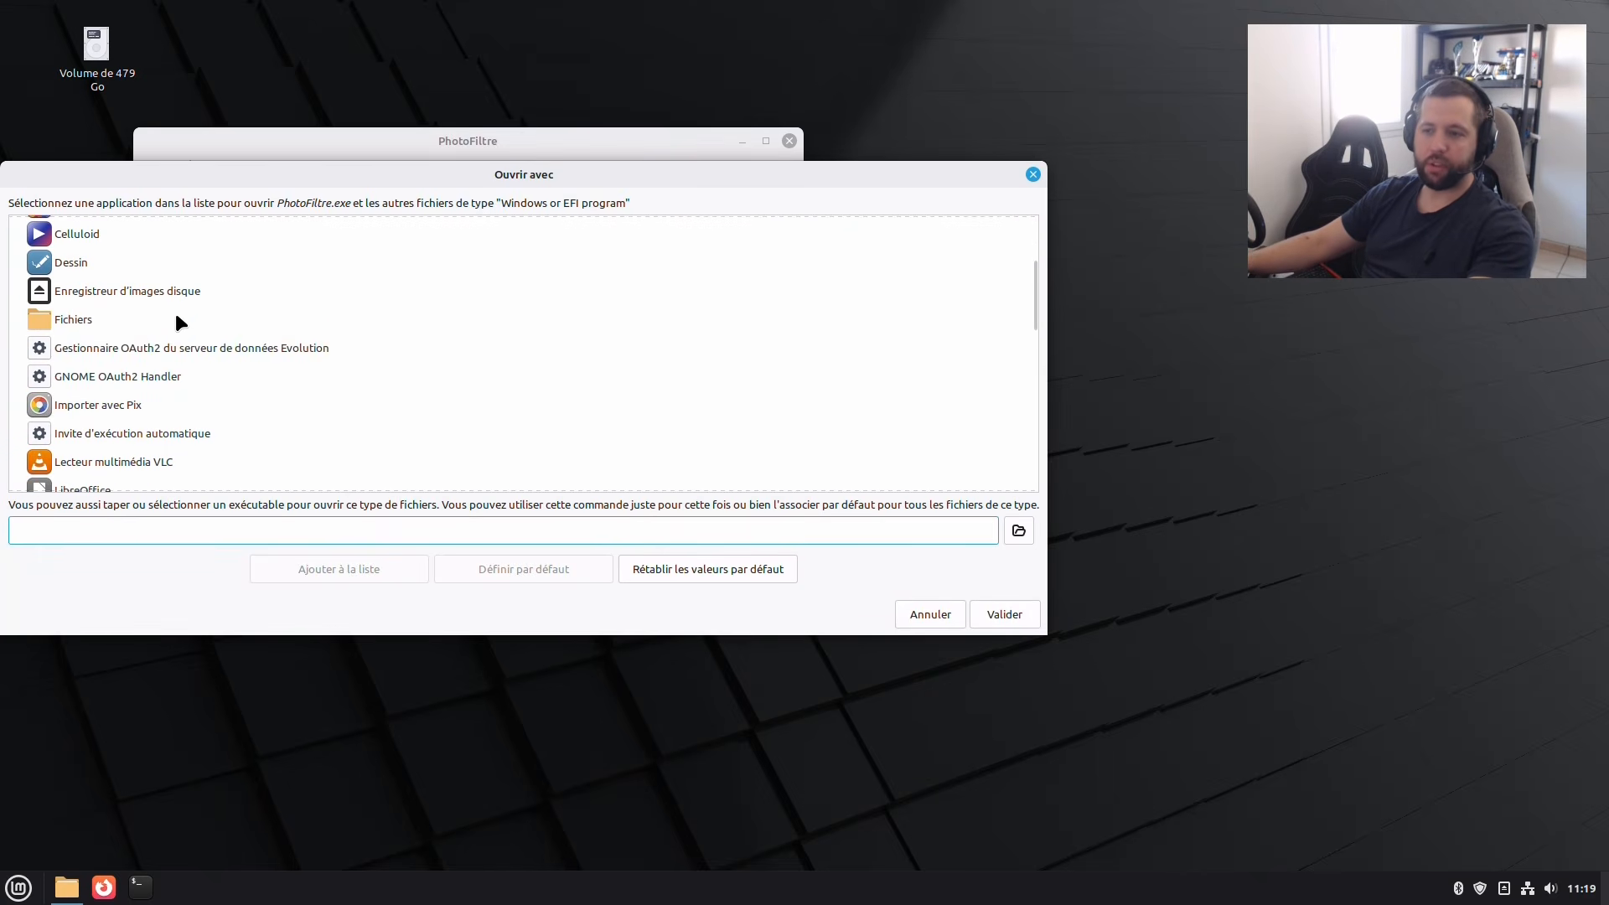
scroll(176, 321, "down", 10)
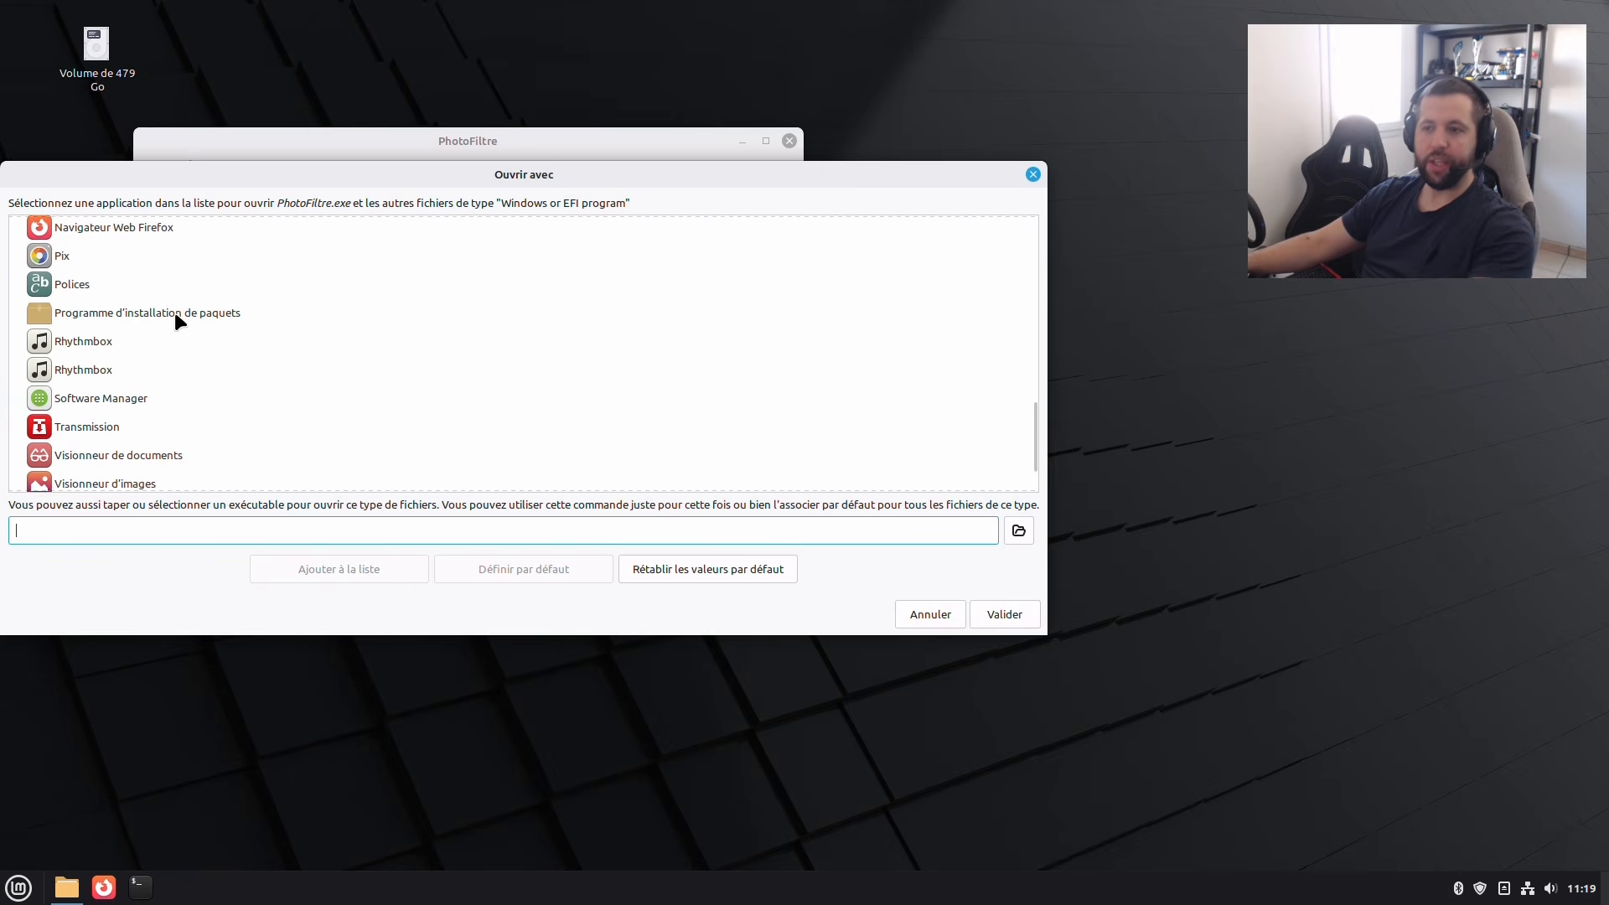
scroll(175, 312, "down", 2)
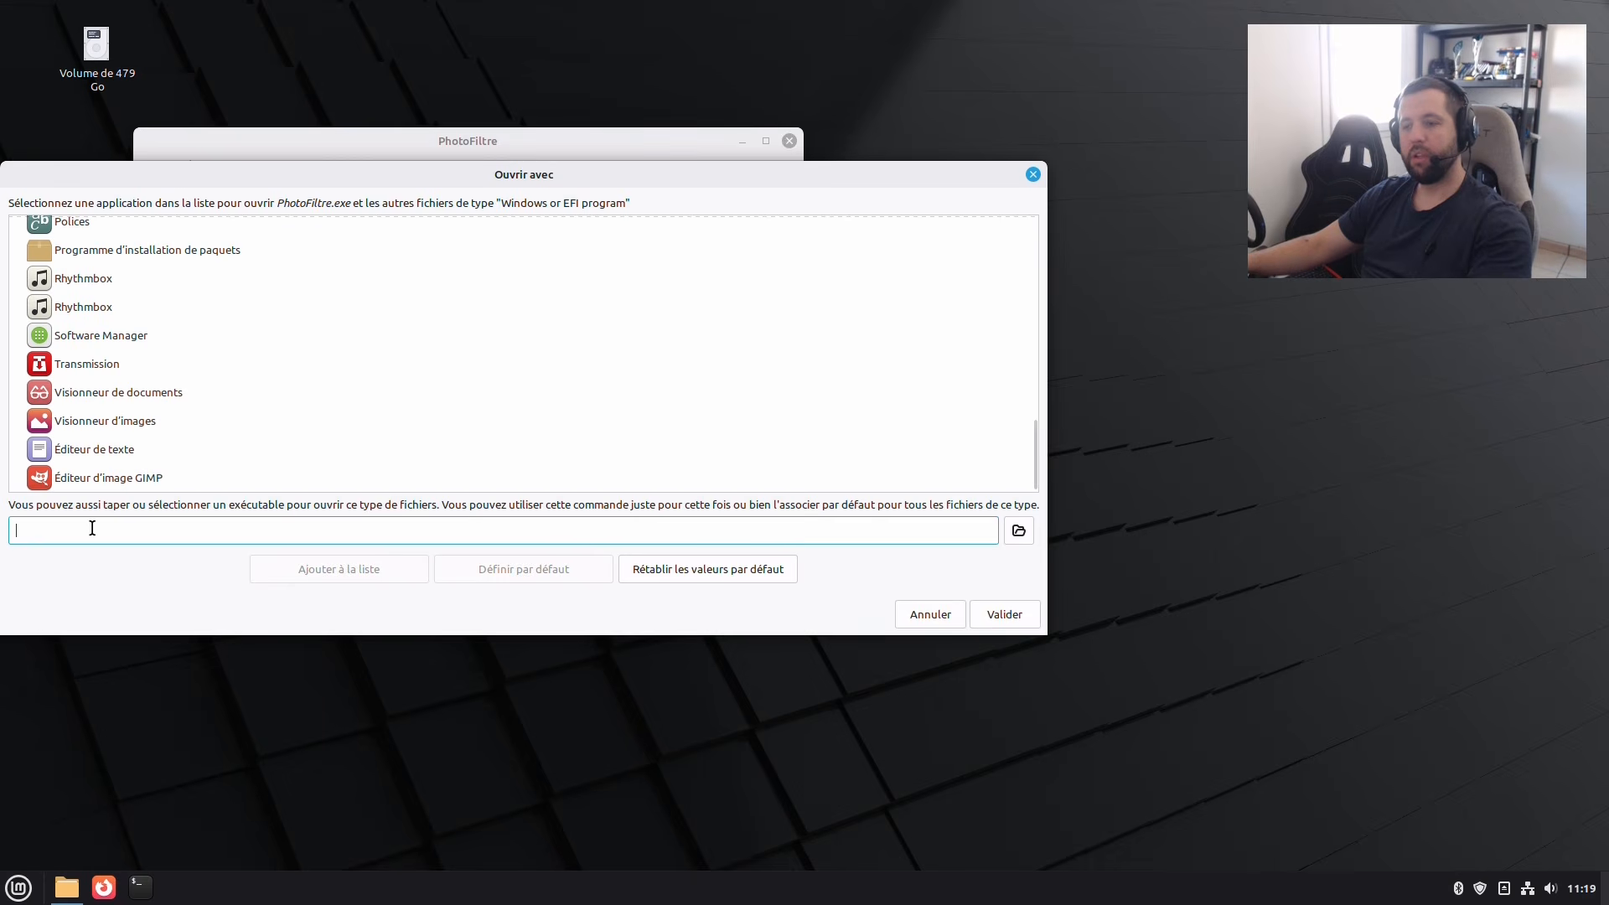
type("wine")
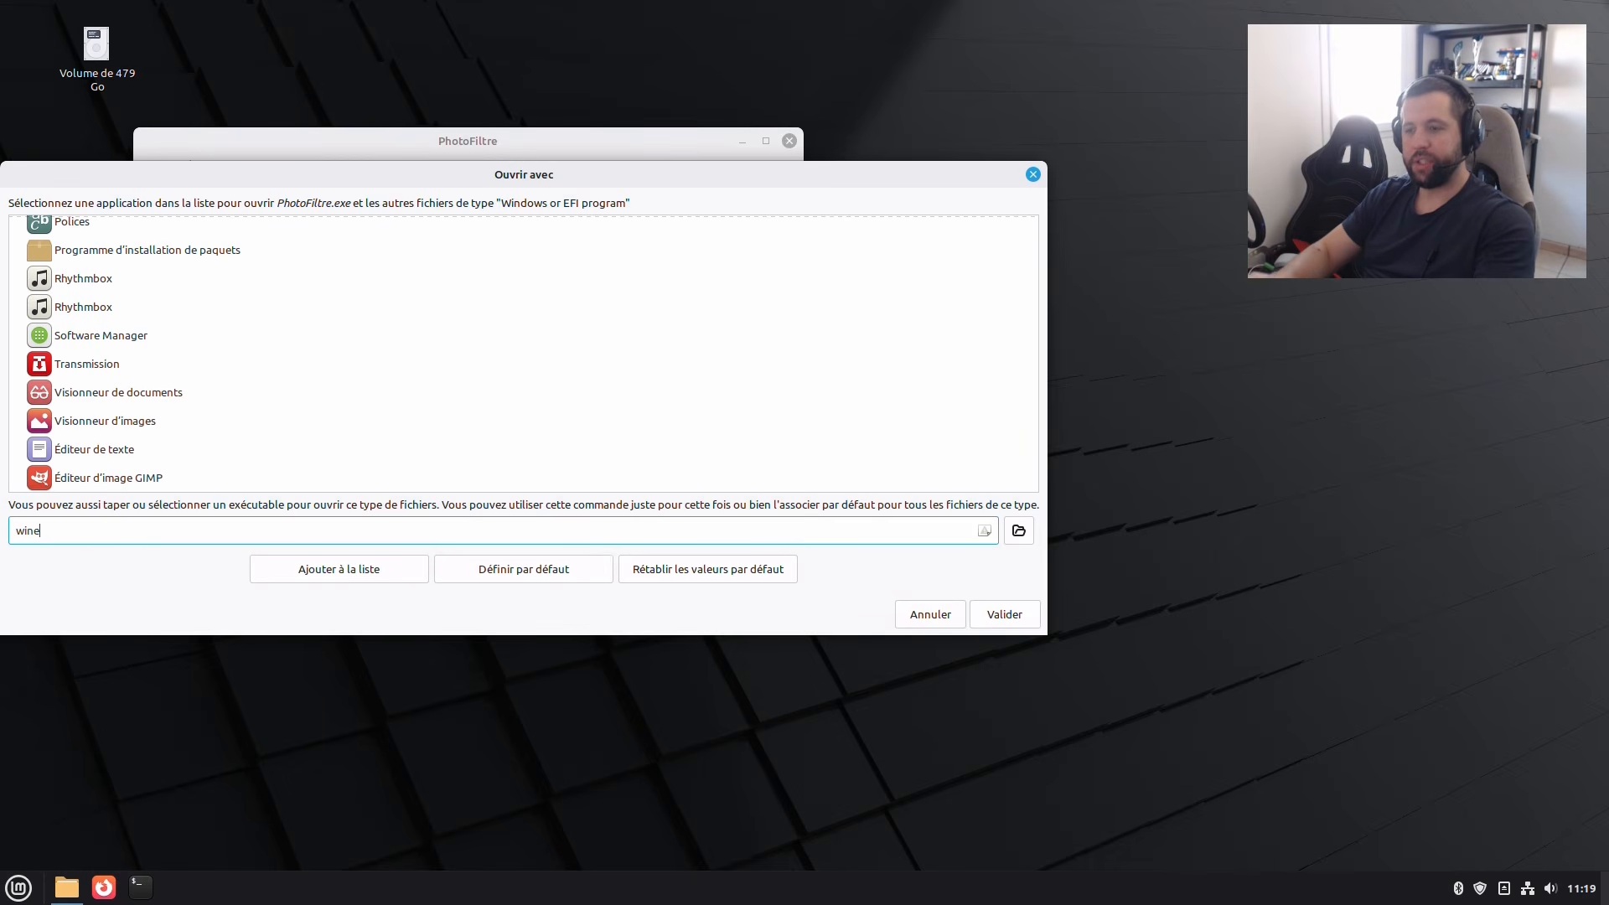
left_click(1007, 616)
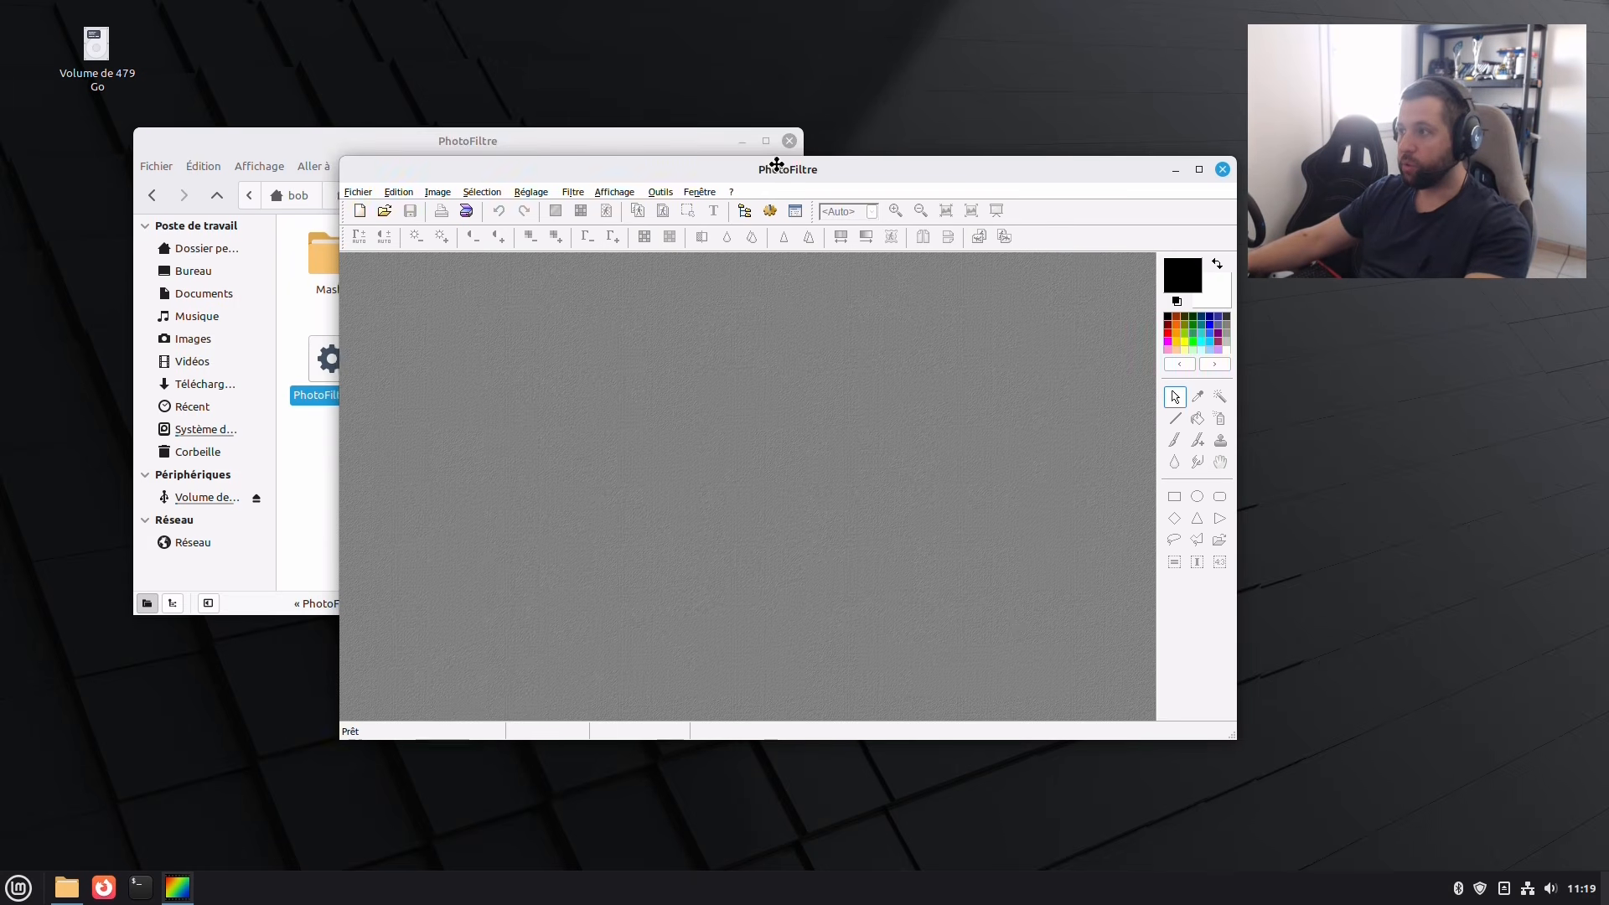
Move the PhotoFiltre program window and the file manager window apart so both can be seen.
left_click_drag(817, 168, 1061, 94)
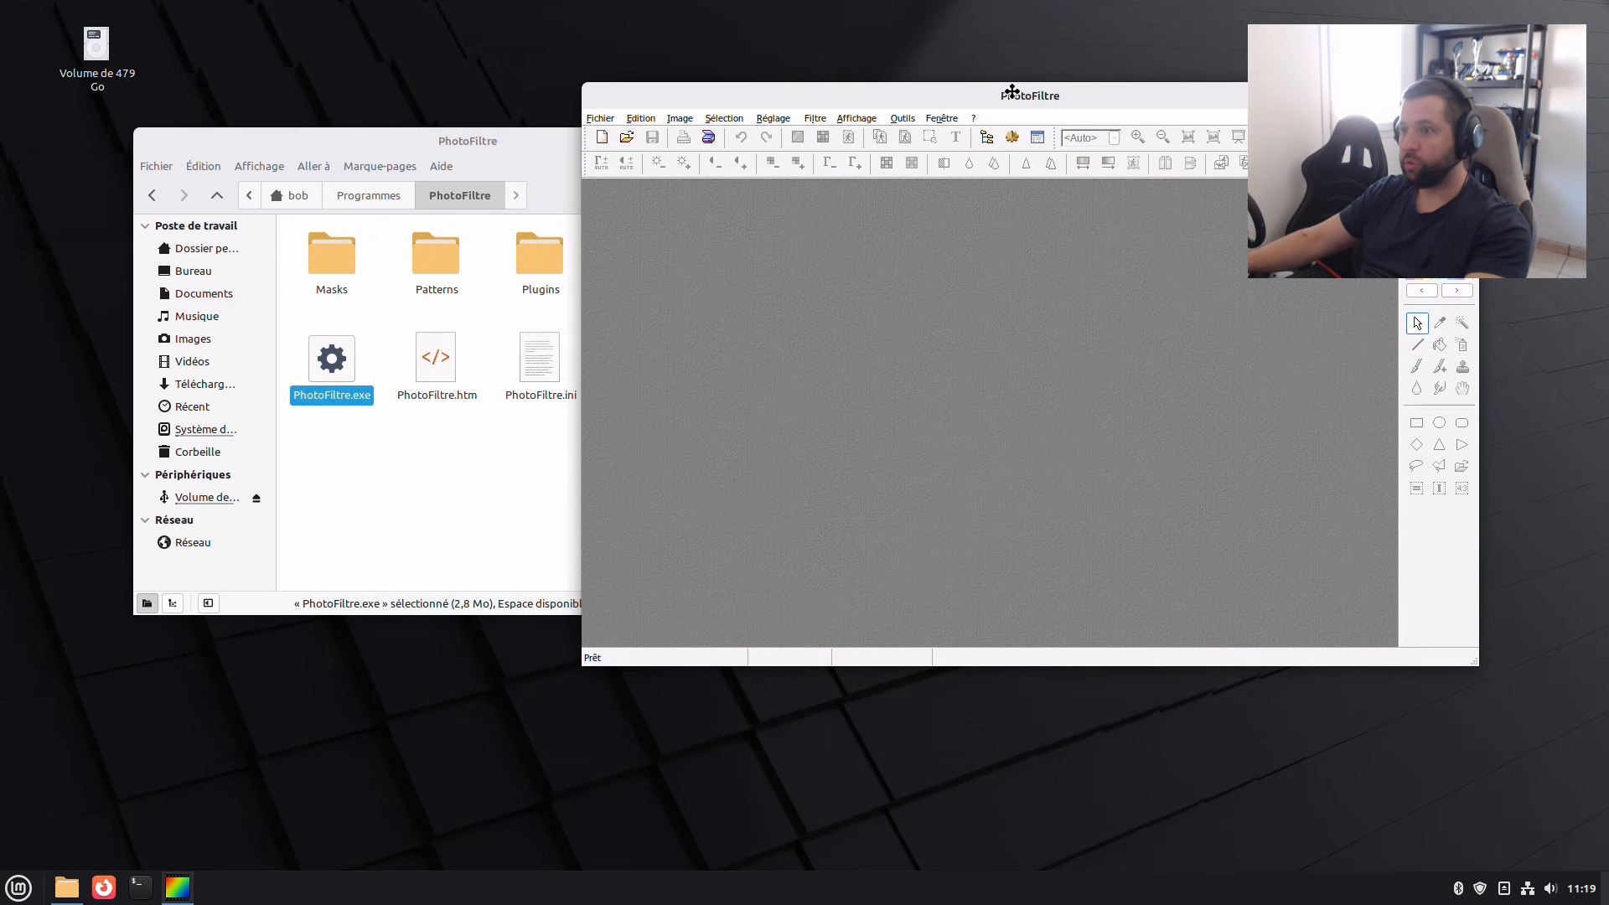
left_click(334, 379)
left_click_drag(543, 169, 491, 314)
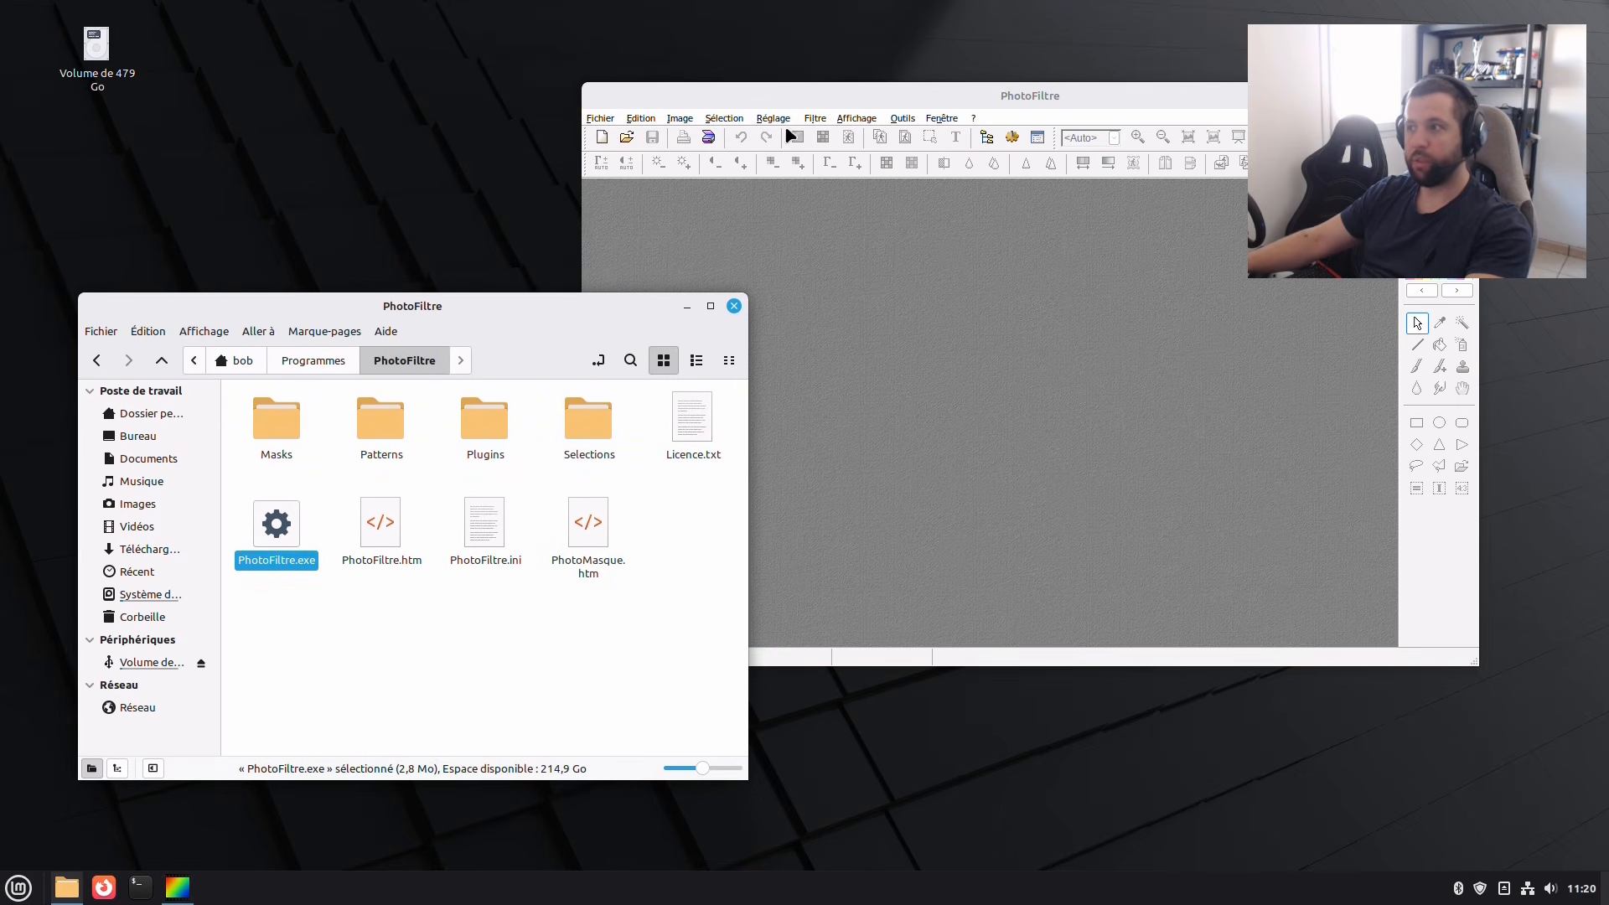
Look through the file, image, tools and window commands available in PhotoFiltre.
left_click(803, 92)
left_click(600, 118)
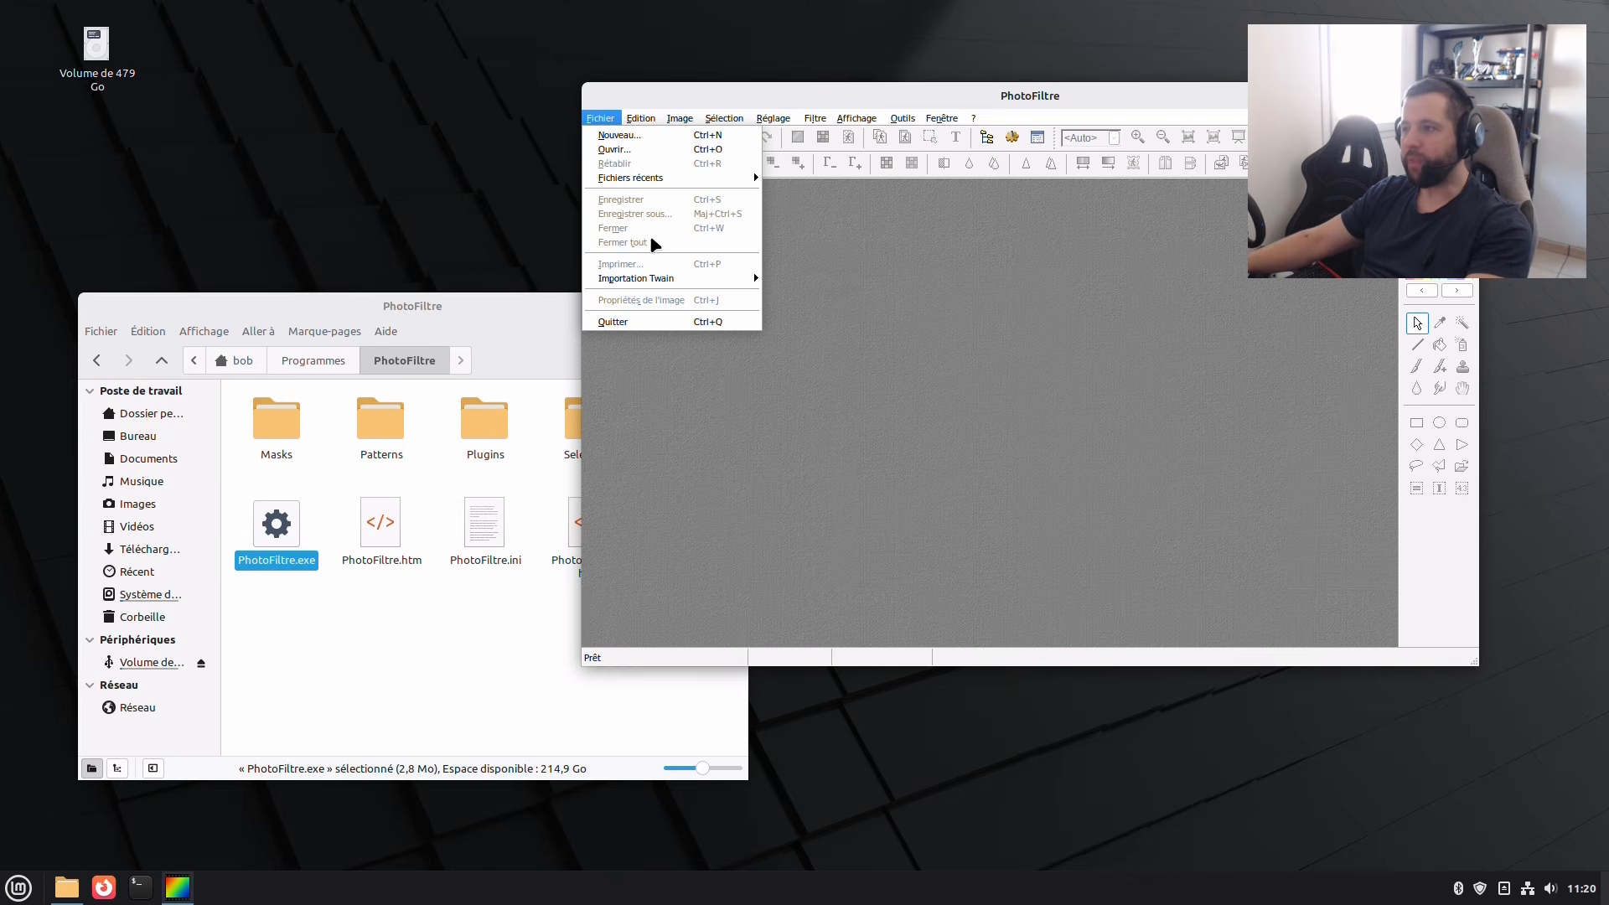
mouse_move(944, 128)
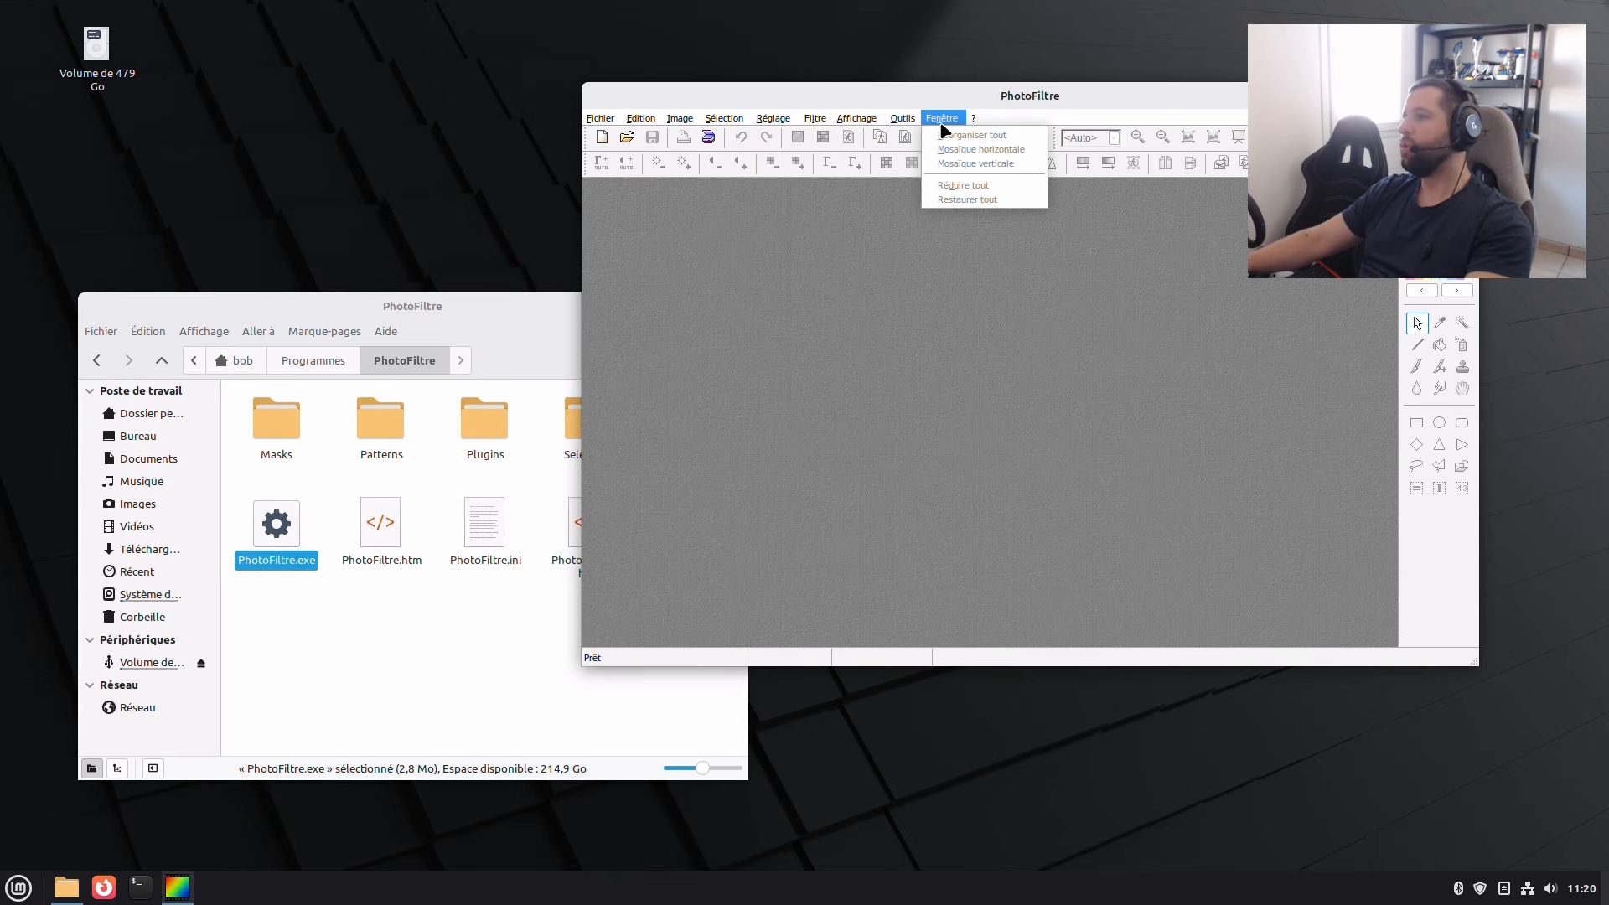
mouse_move(683, 121)
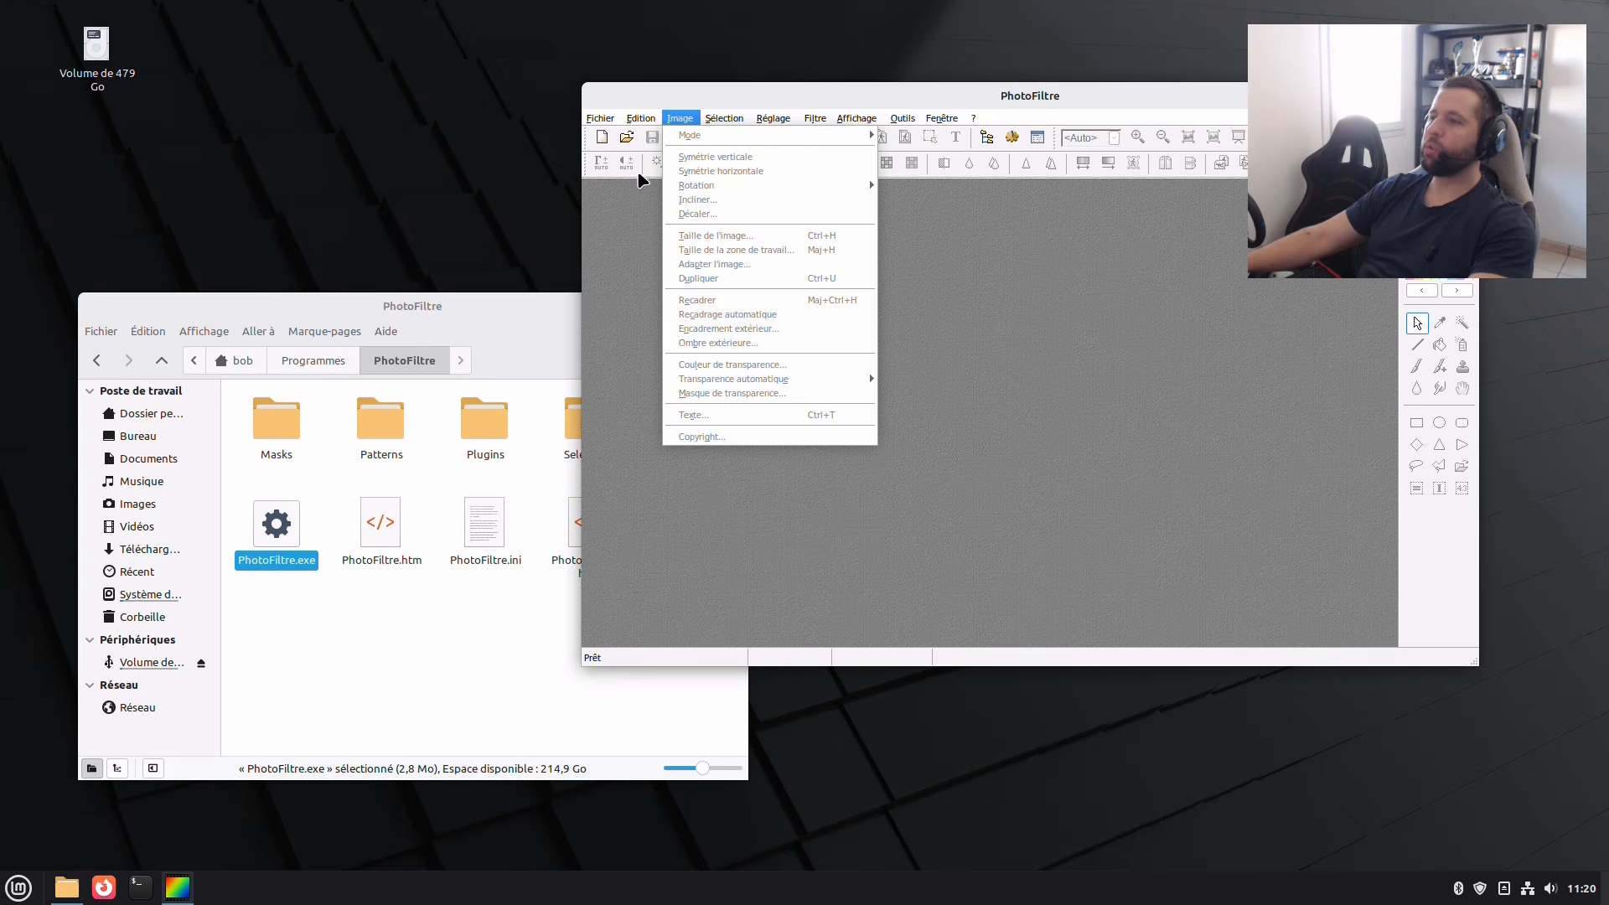
mouse_move(600, 118)
mouse_move(677, 279)
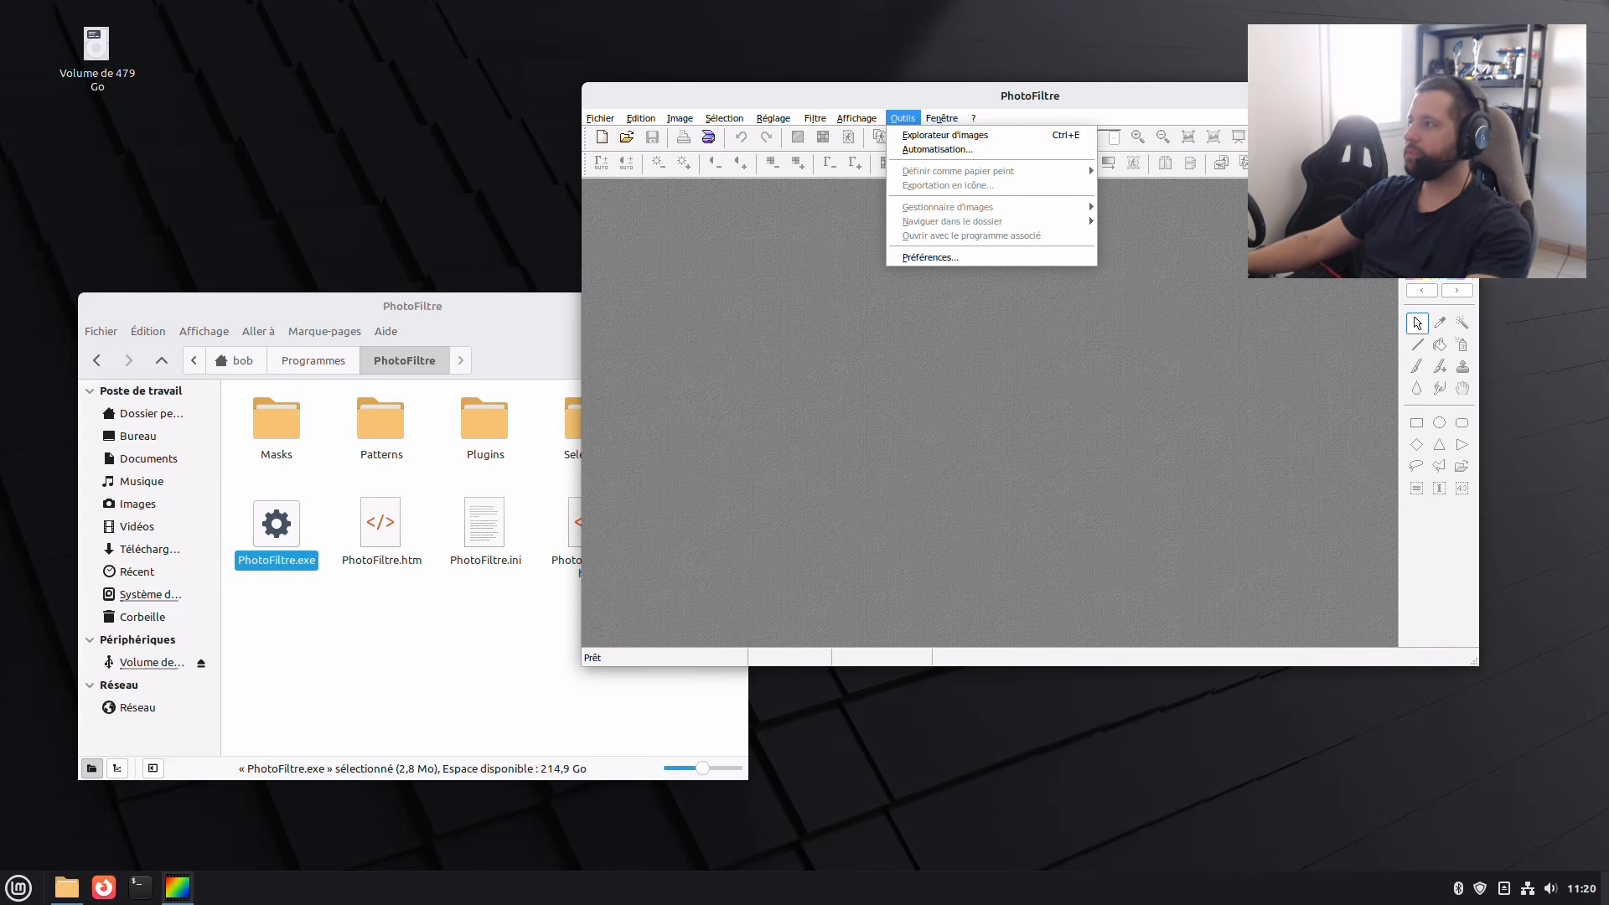
key("Escape")
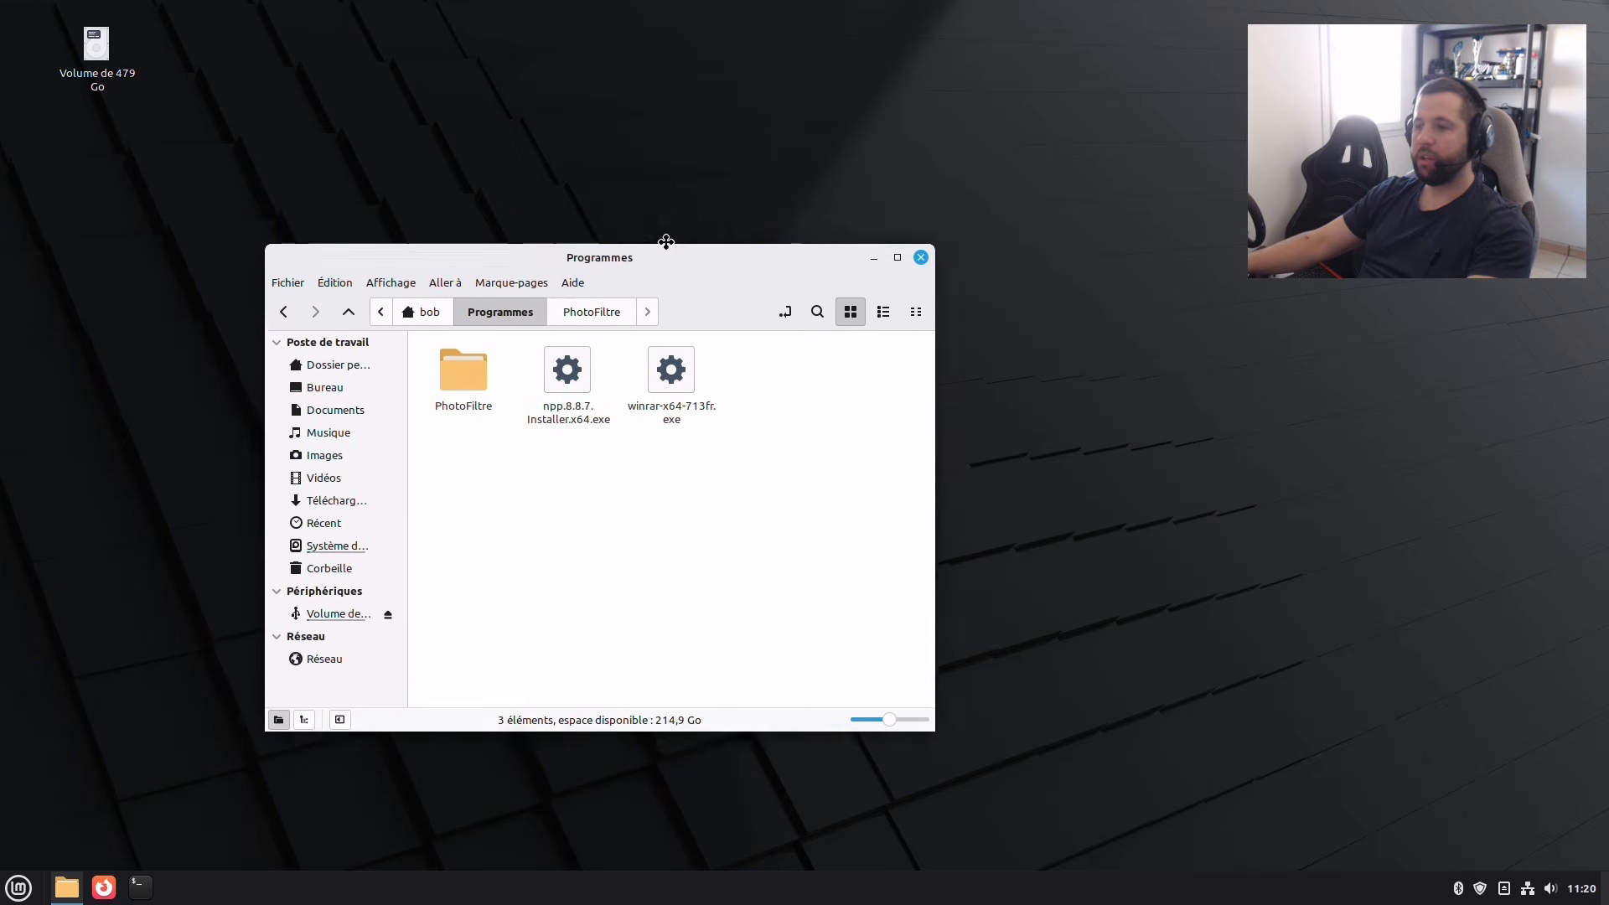
Open npp.8.8.7.Installer.x64.exe from the Programmes folder with another application, using the custom command wine.
left_click_drag(624, 255, 792, 164)
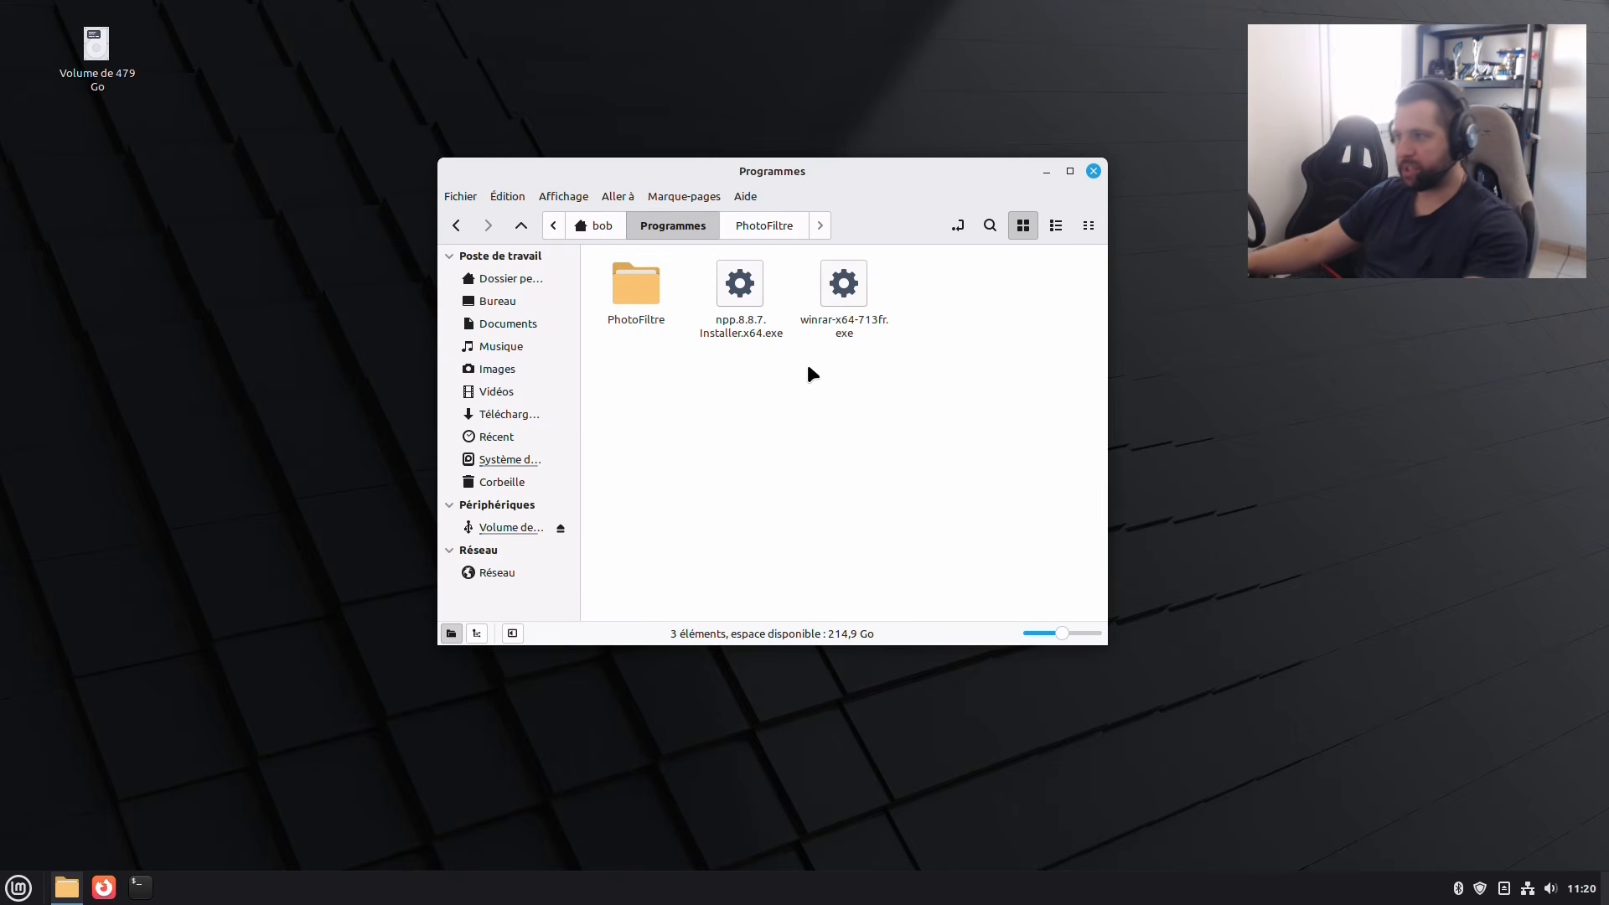
right_click(741, 285)
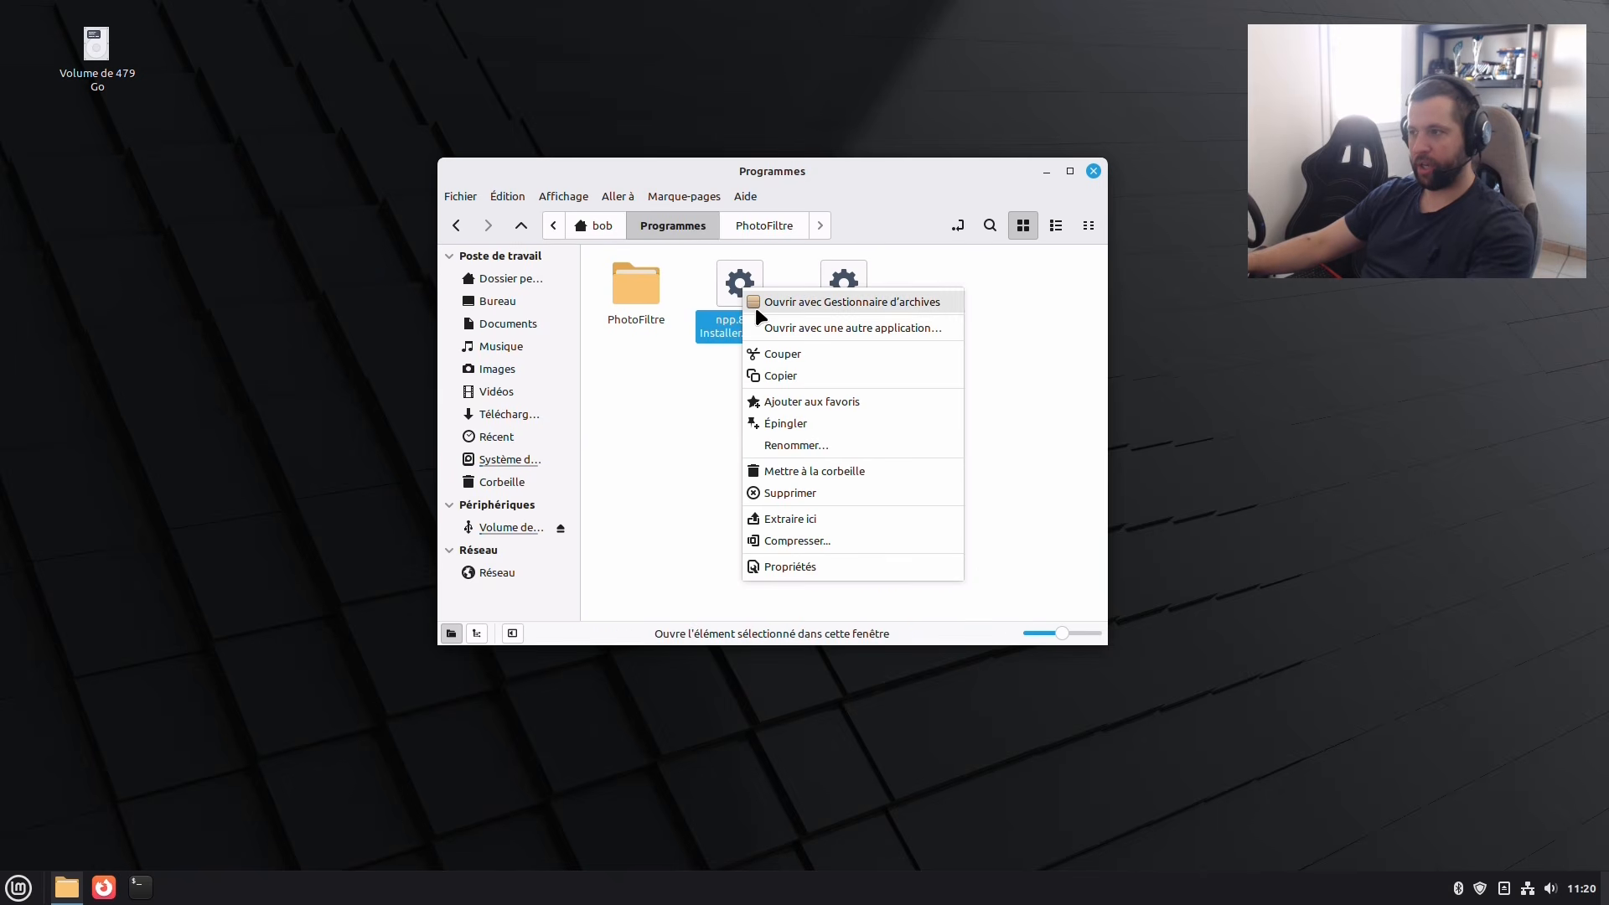
left_click(780, 329)
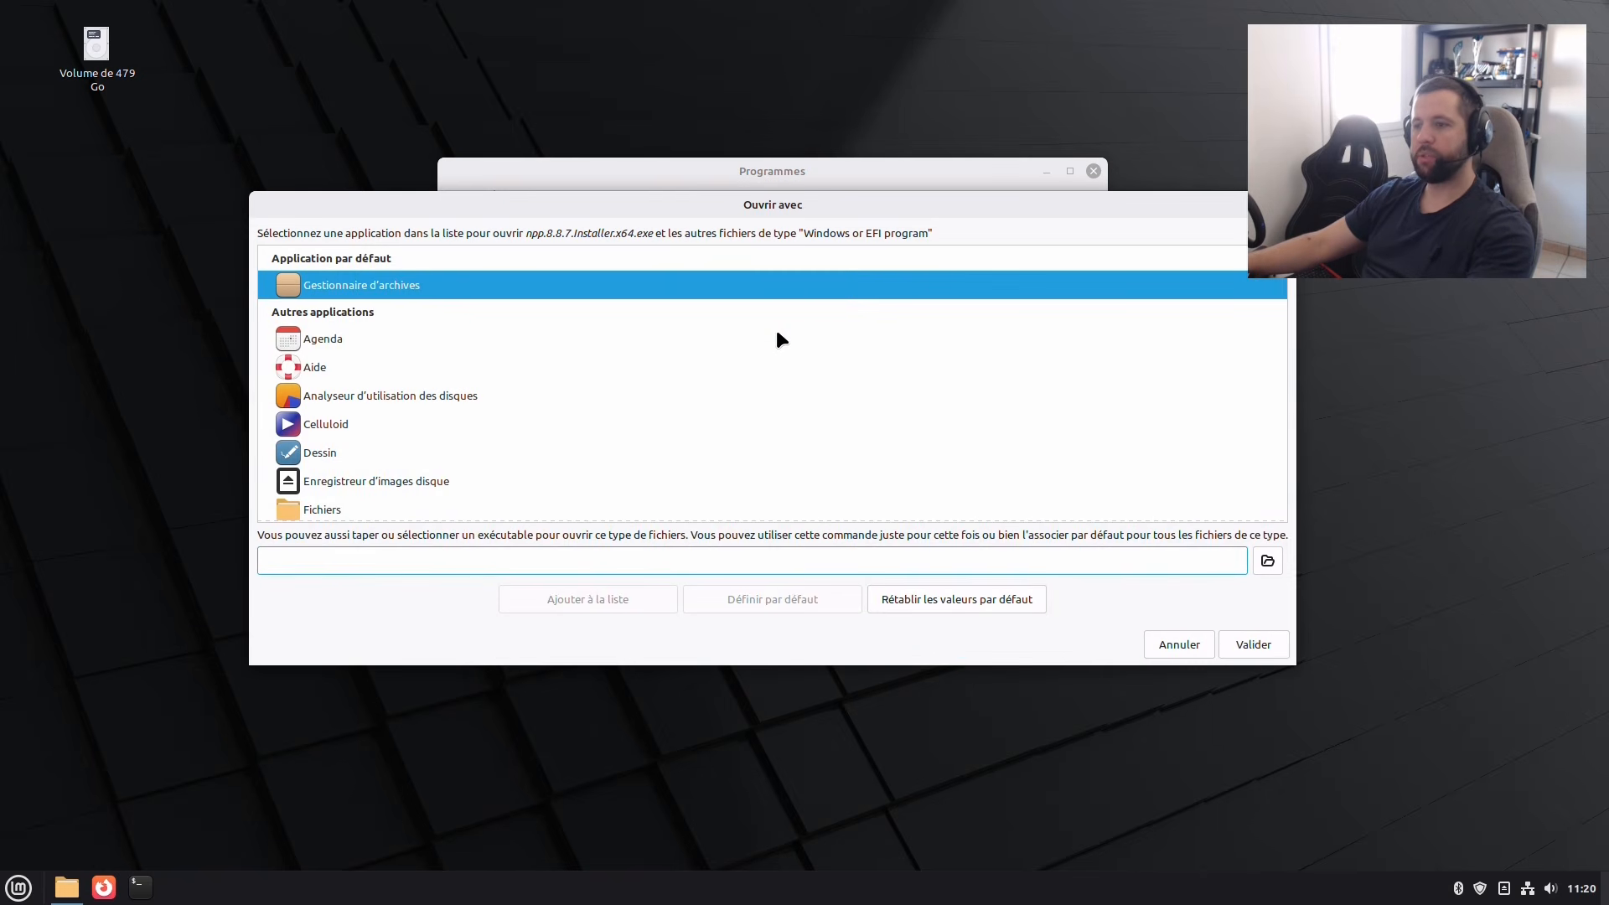
scroll(611, 415, "down", 4)
scroll(610, 415, "down", 10)
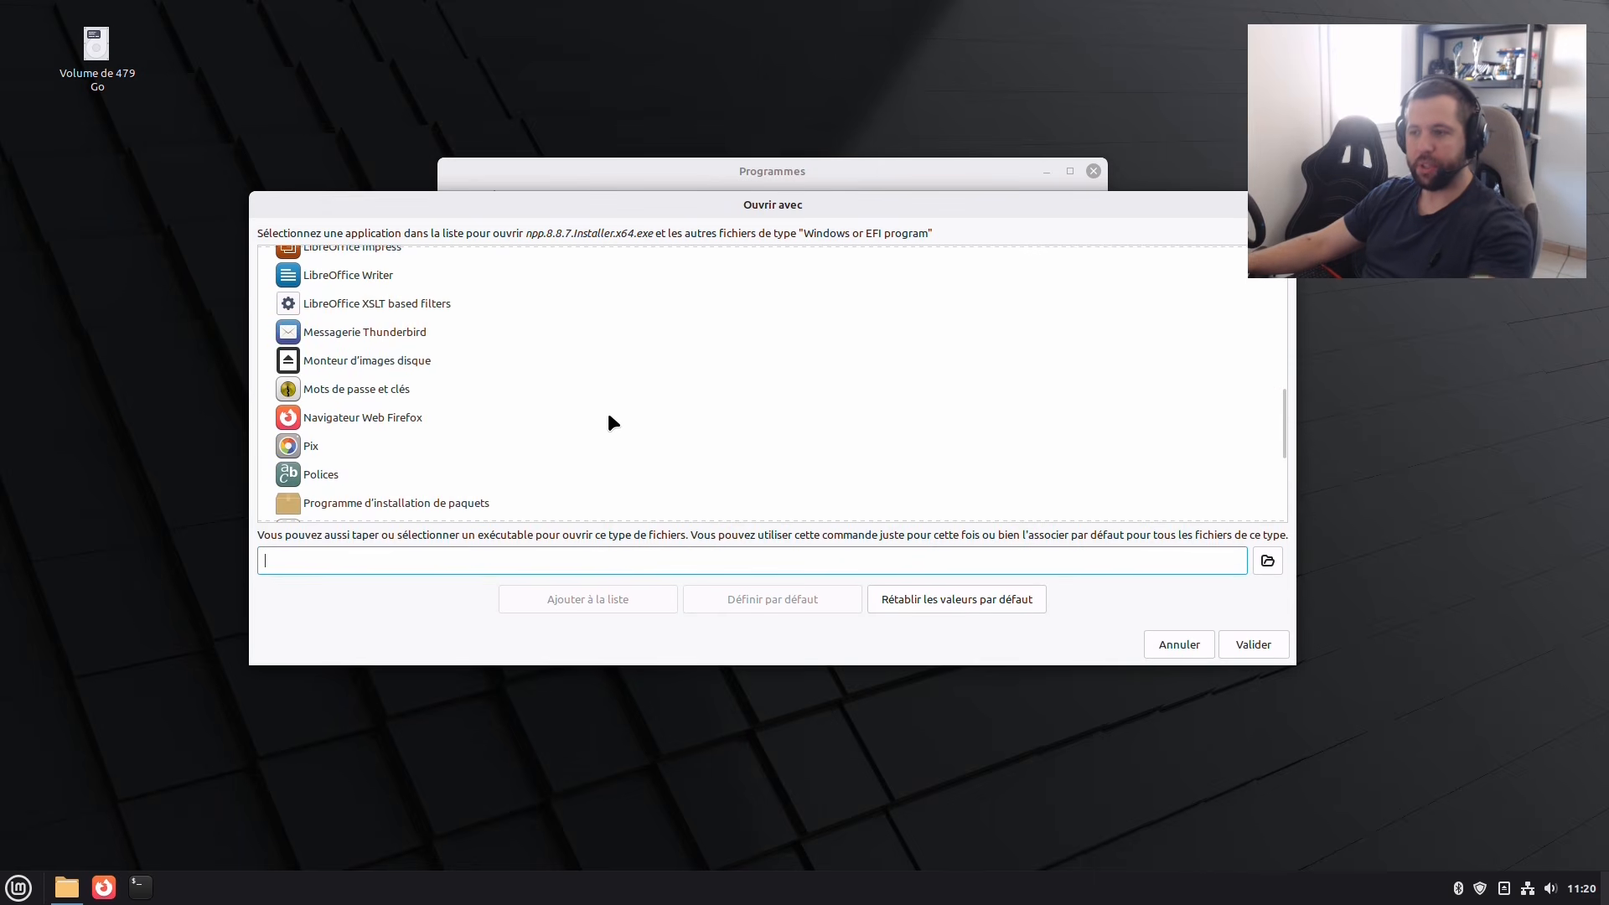
scroll(608, 415, "down", 1)
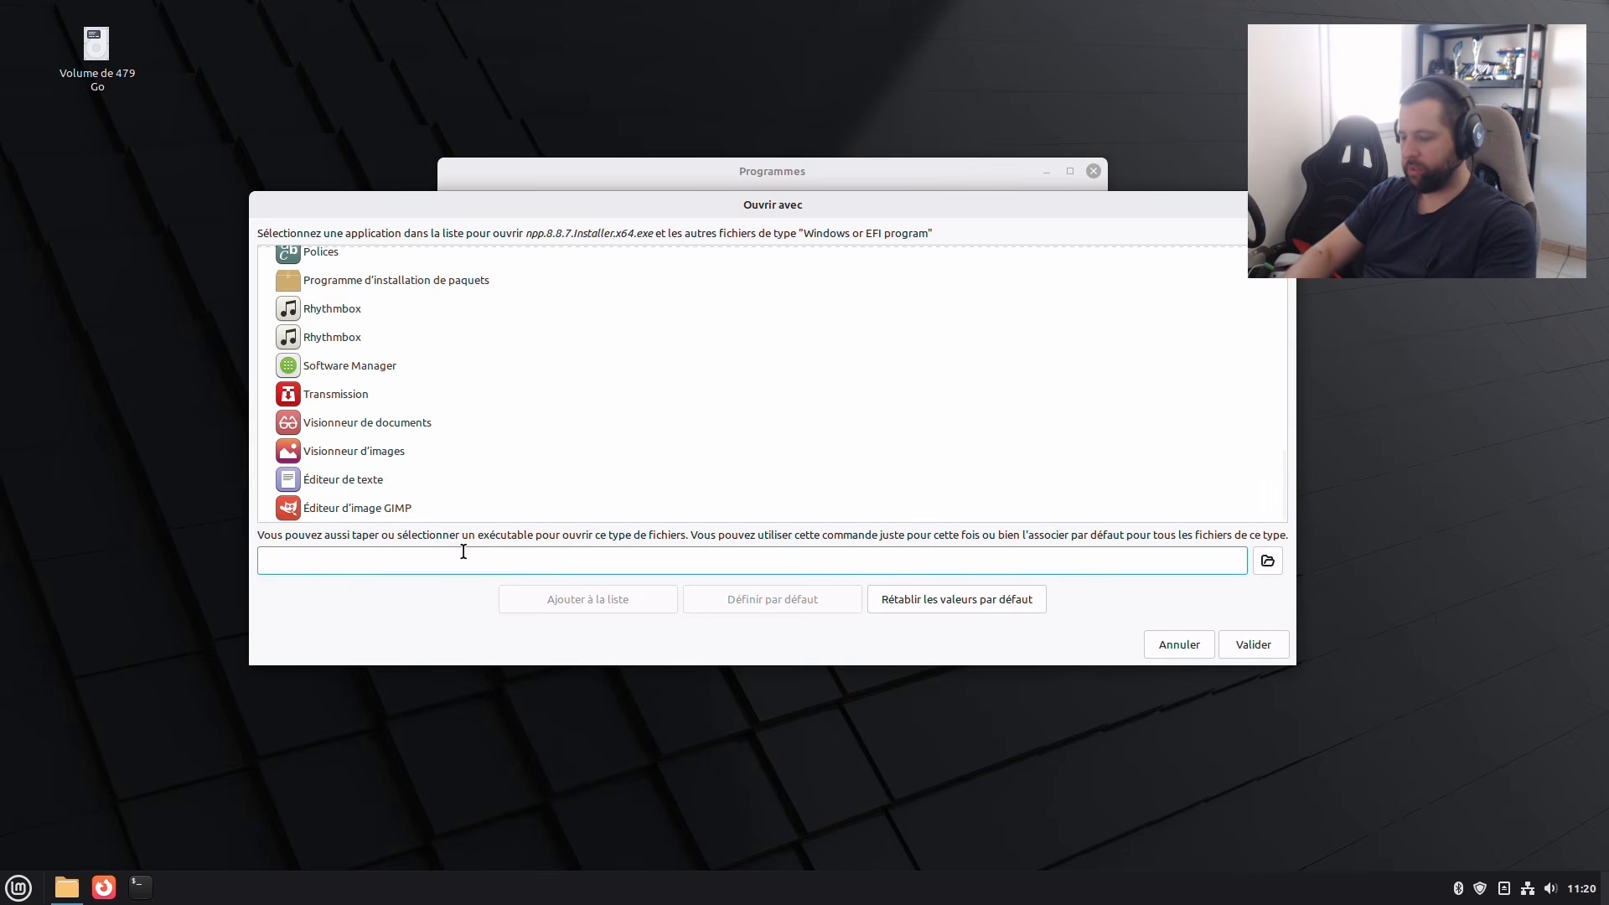
type("wine")
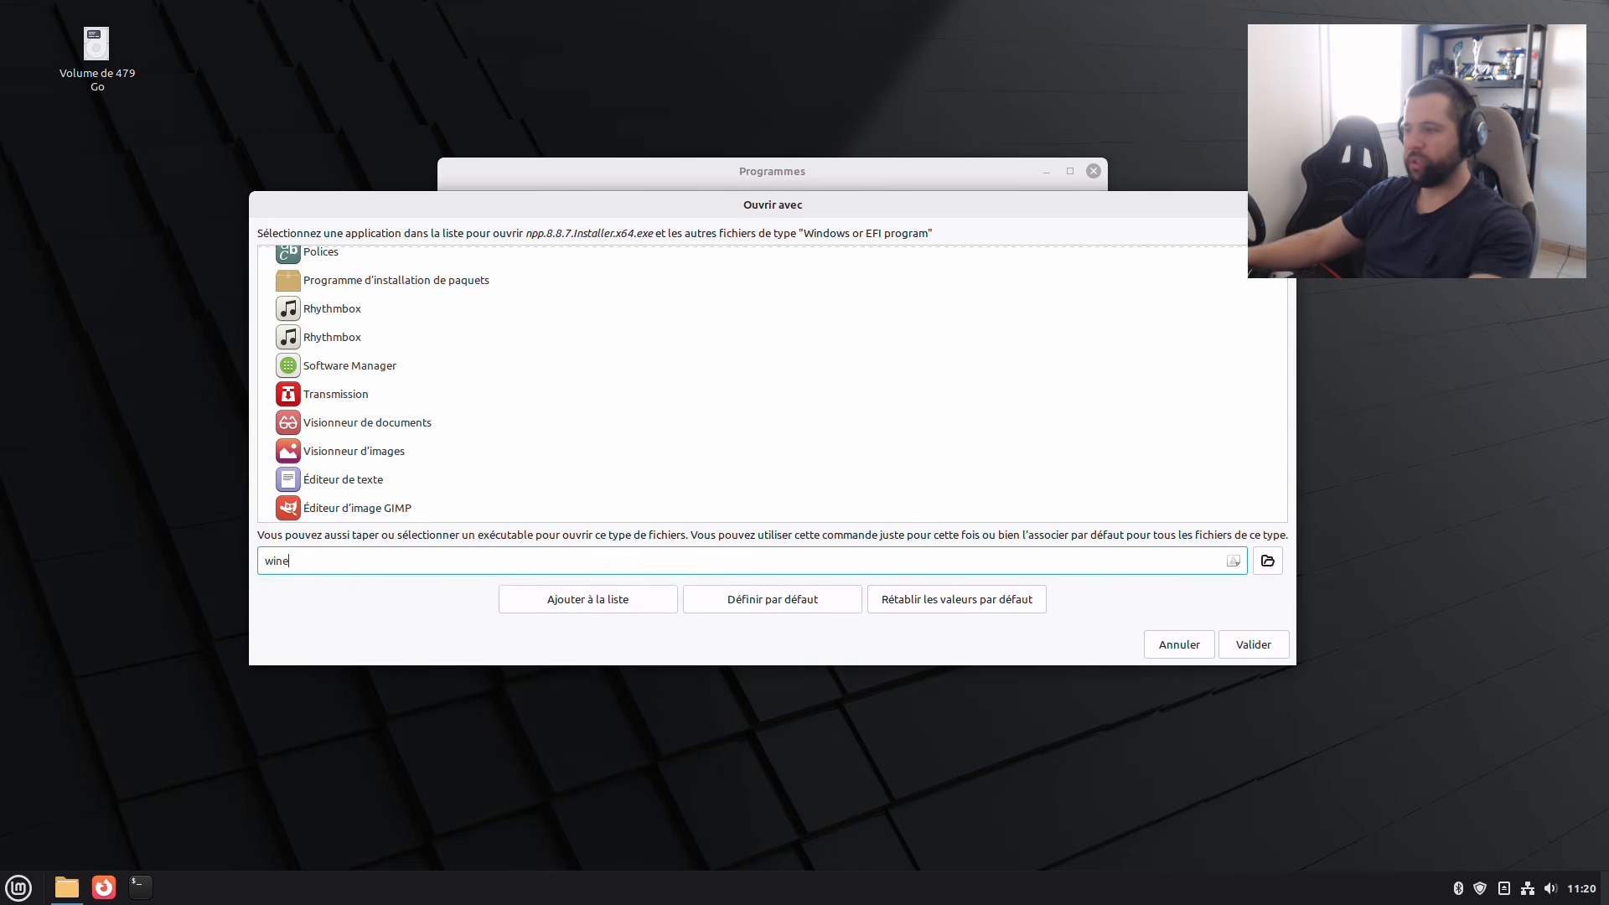
left_click(1239, 647)
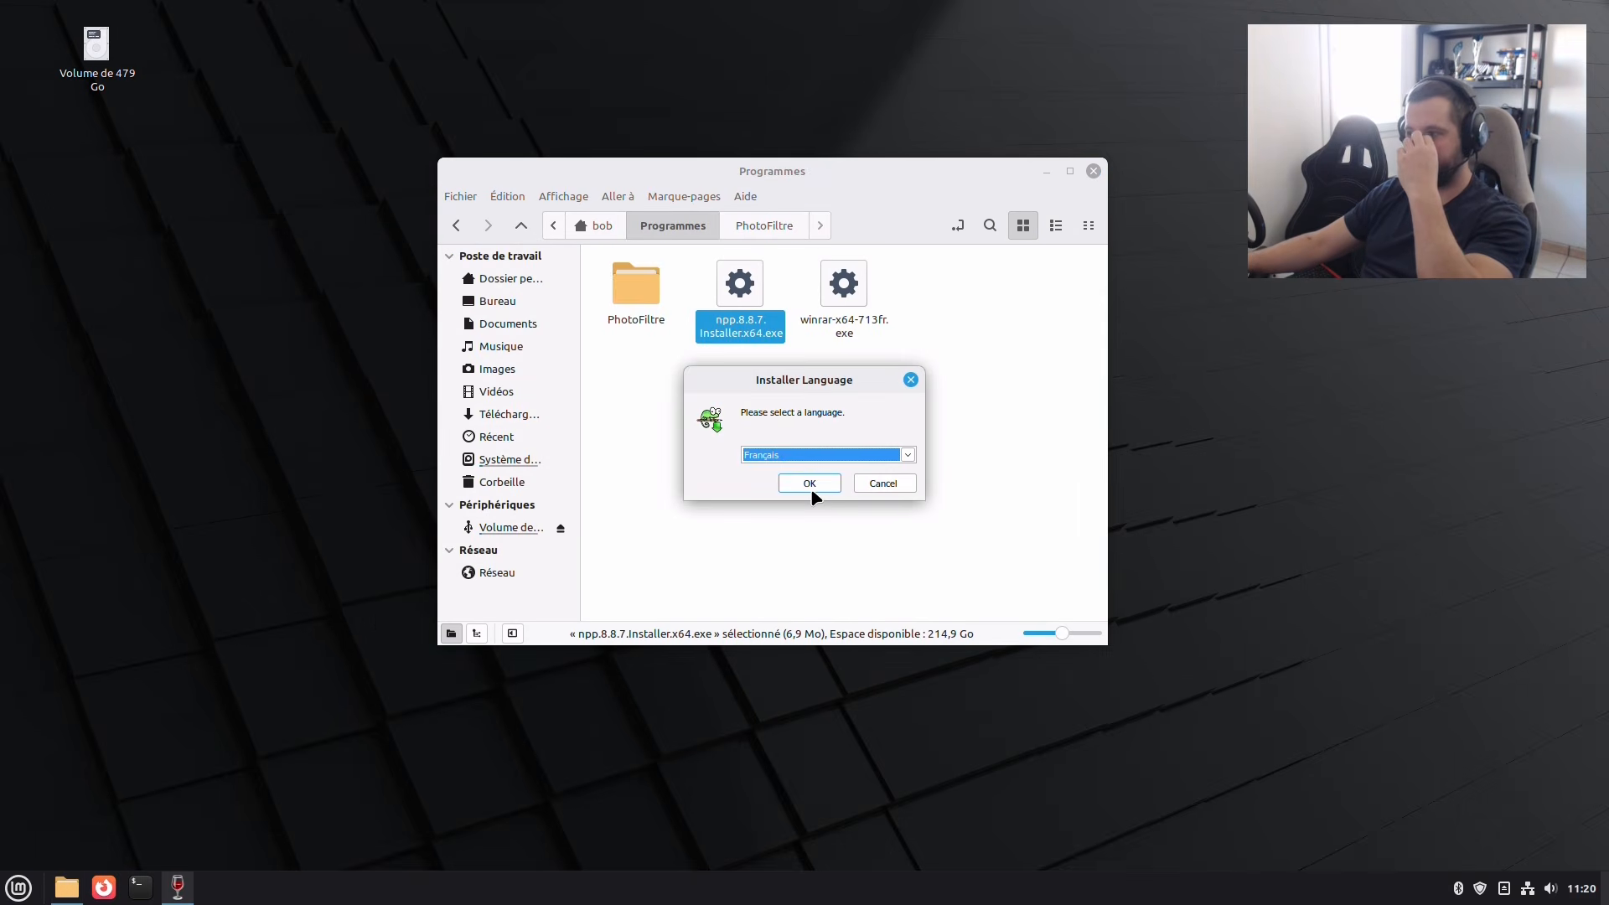
Start the Notepad++ v8.8.7 setup in Français and accept its licence terms.
left_click(812, 483)
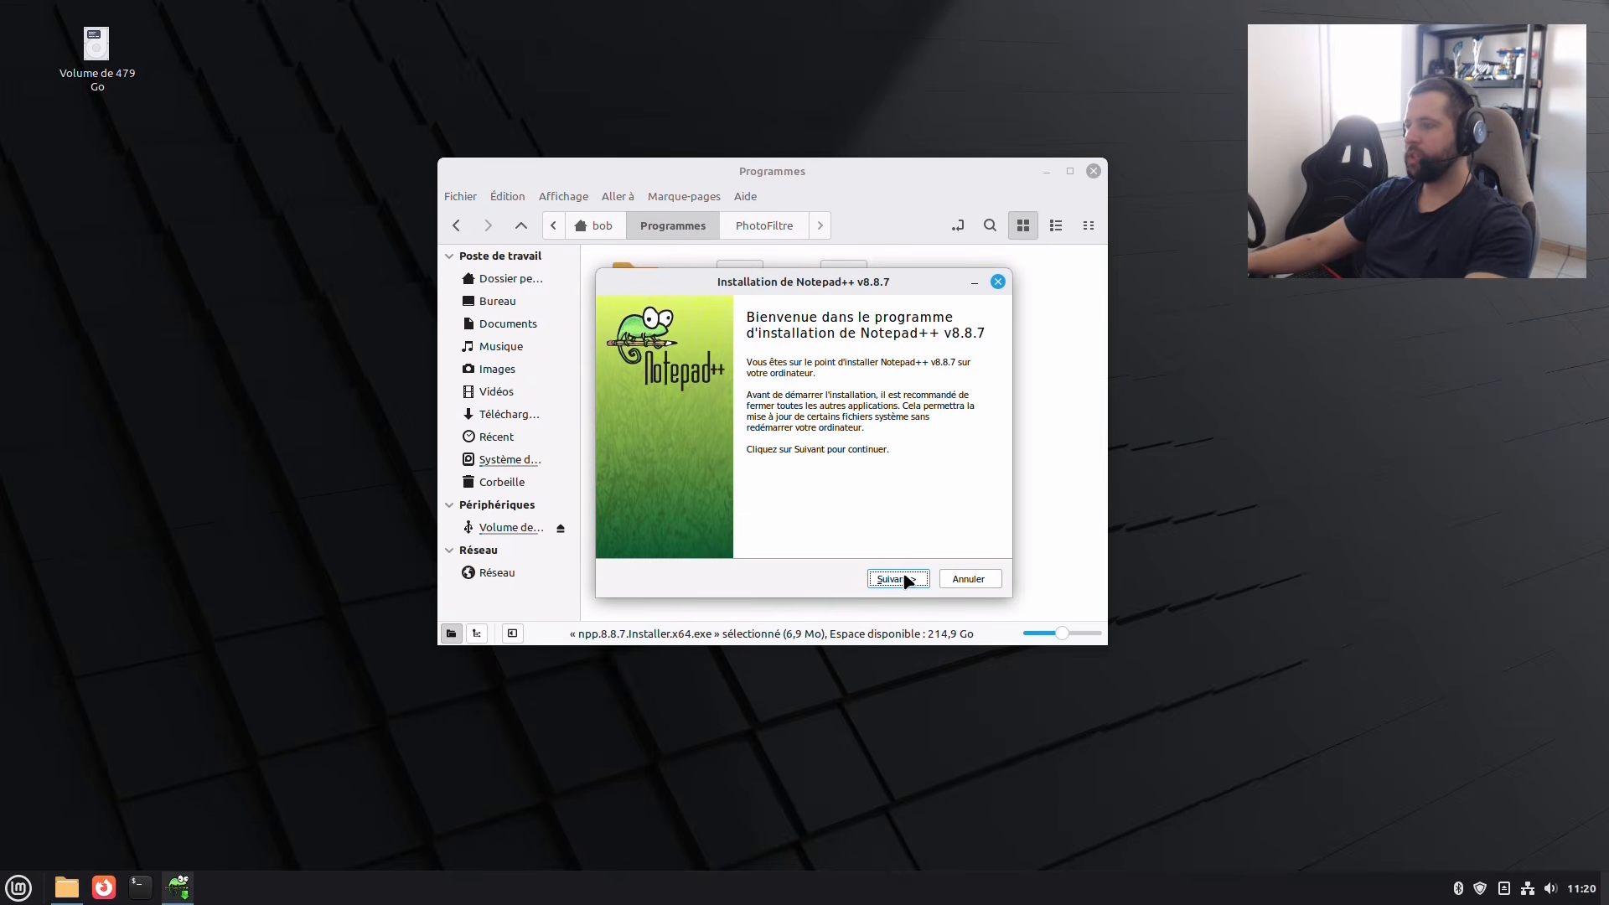
left_click(897, 580)
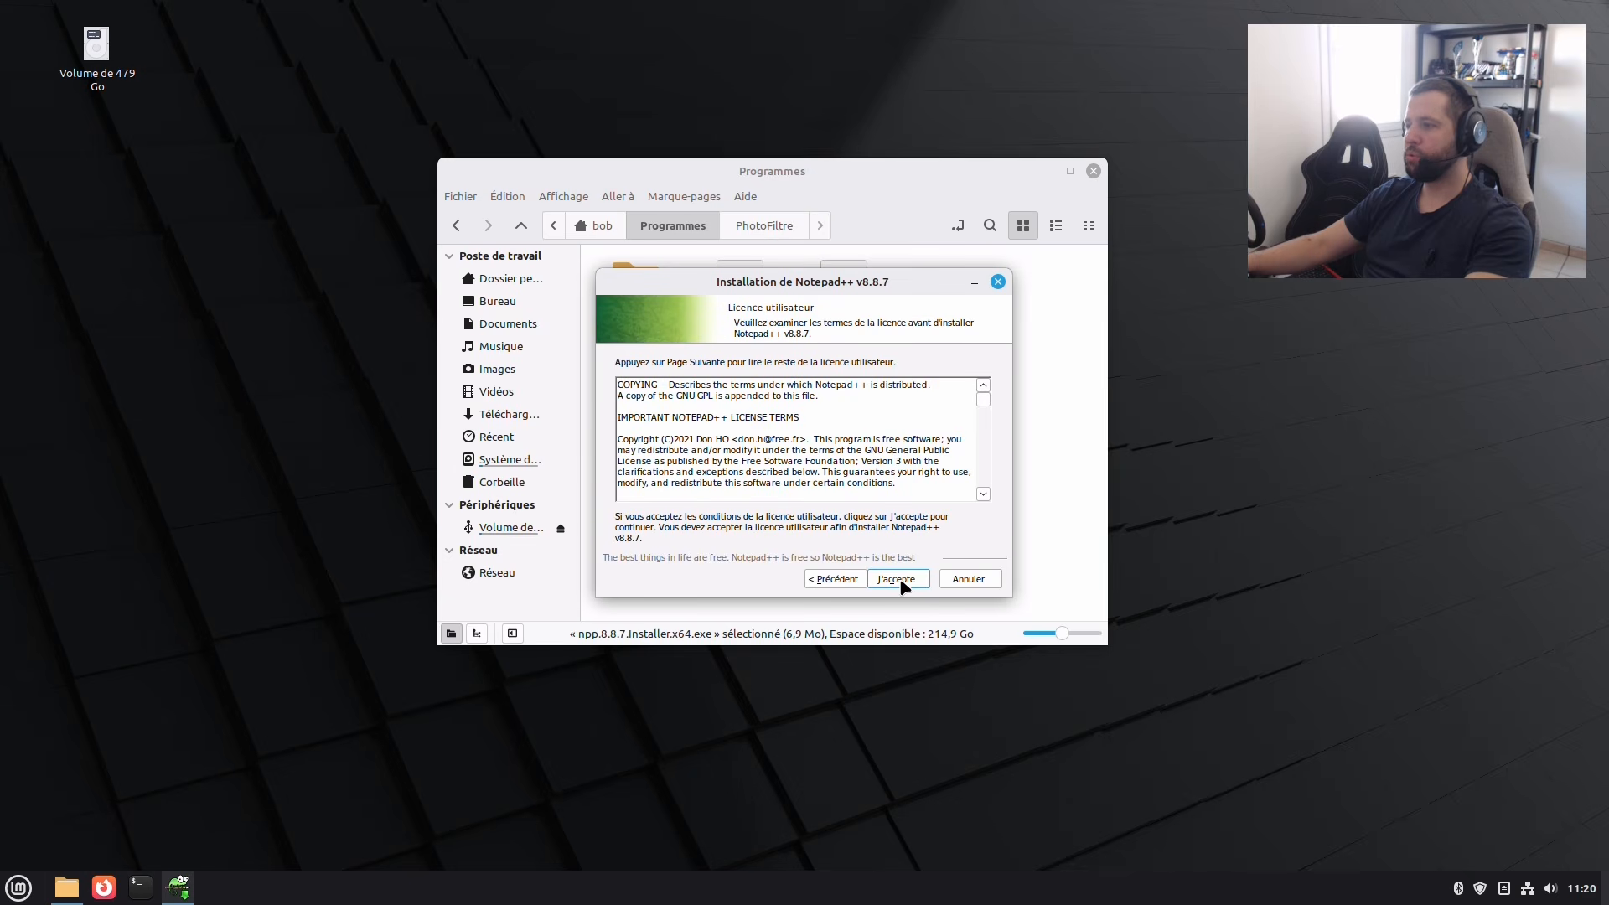
left_click(896, 579)
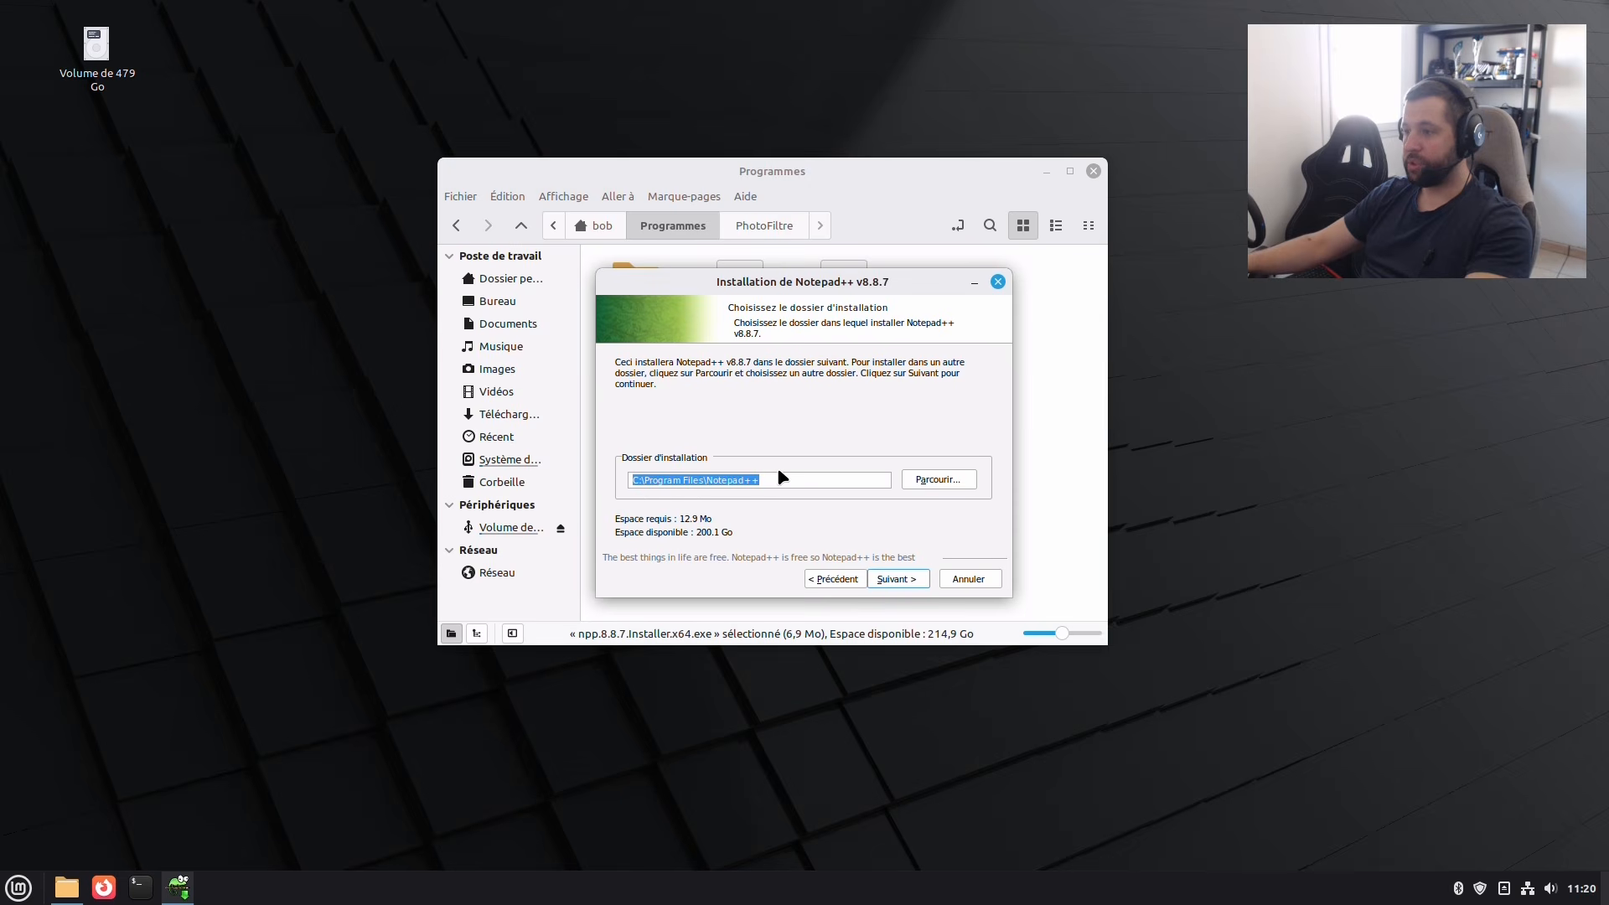
Examine the drives under Poste de travail offered as Notepad++ installation destinations, and leave the folder selection without choosing one.
left_click(921, 487)
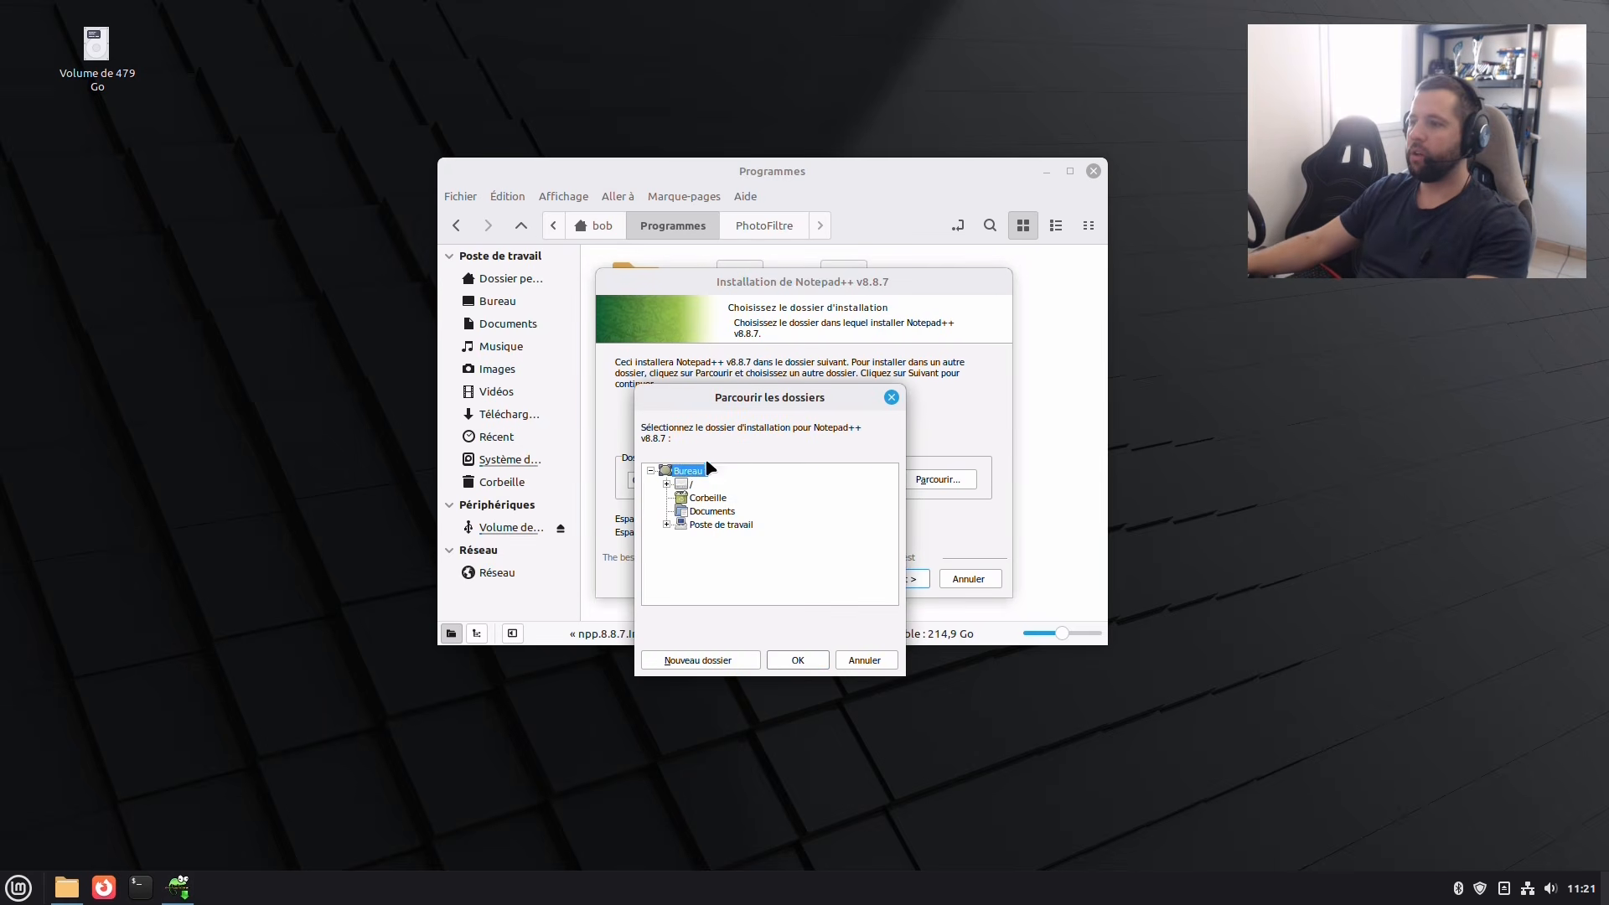
left_click(666, 526)
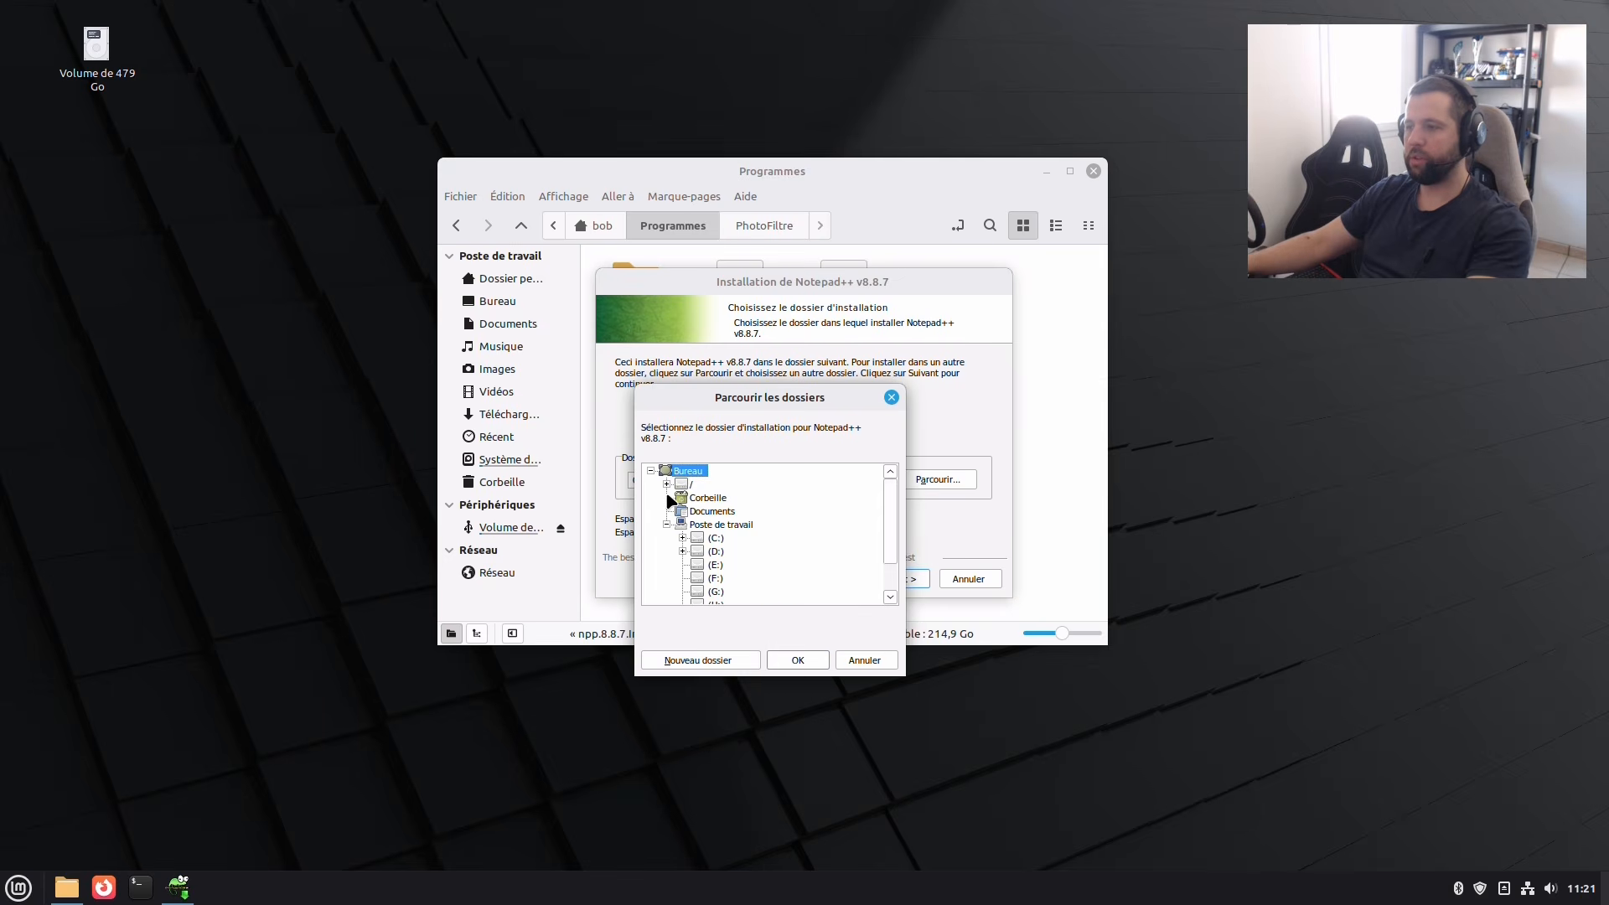
left_click(667, 483)
left_click(667, 470)
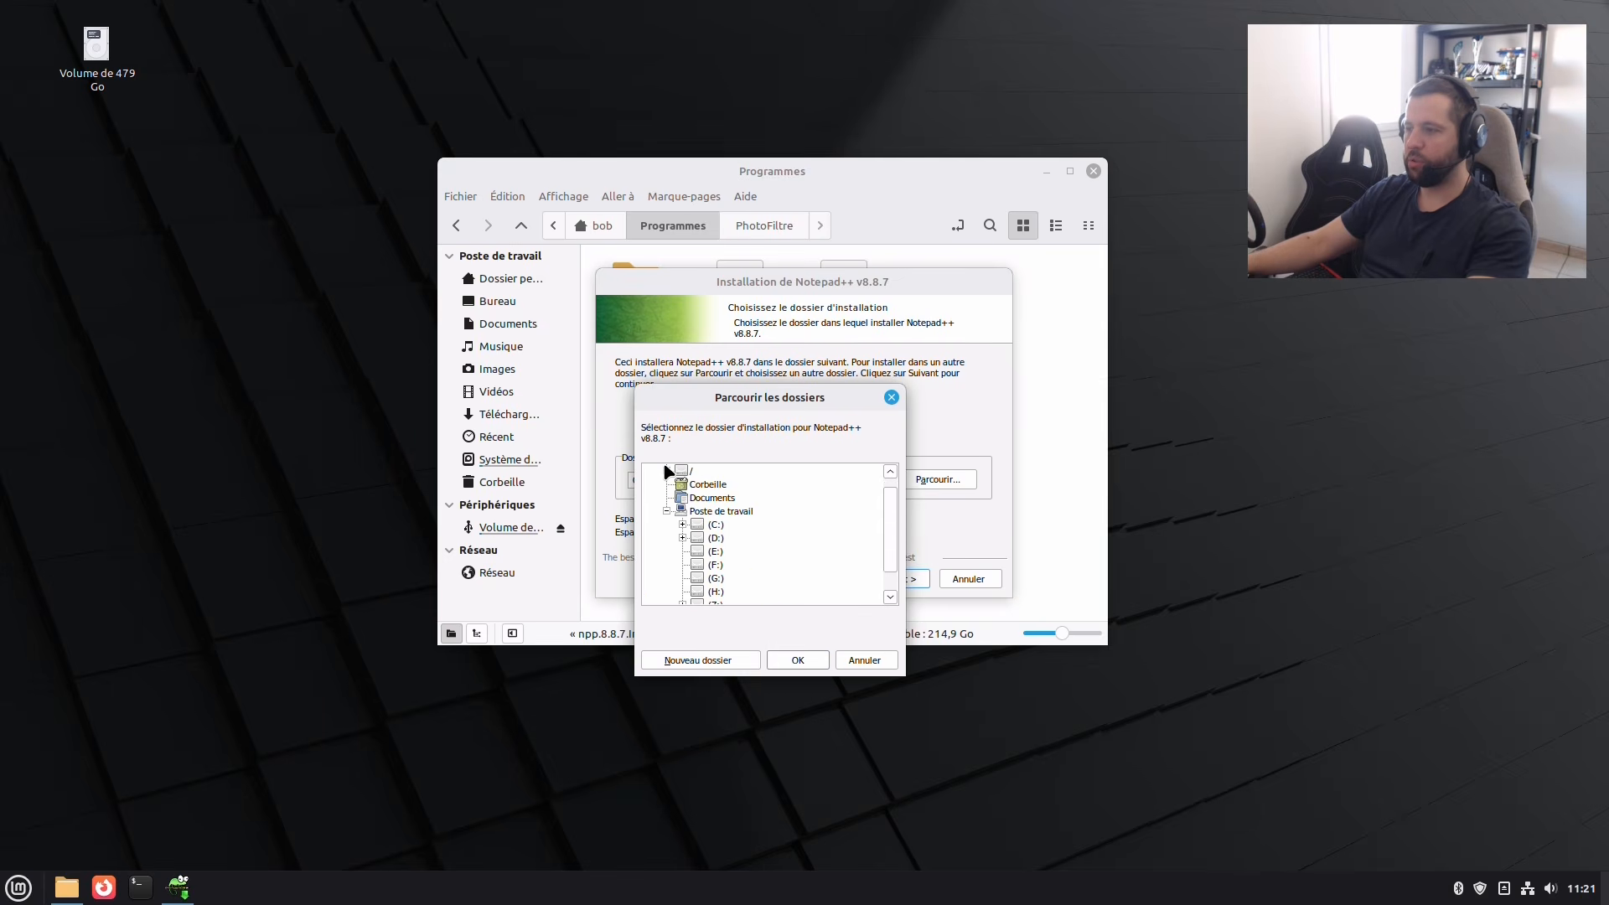
left_click(698, 512)
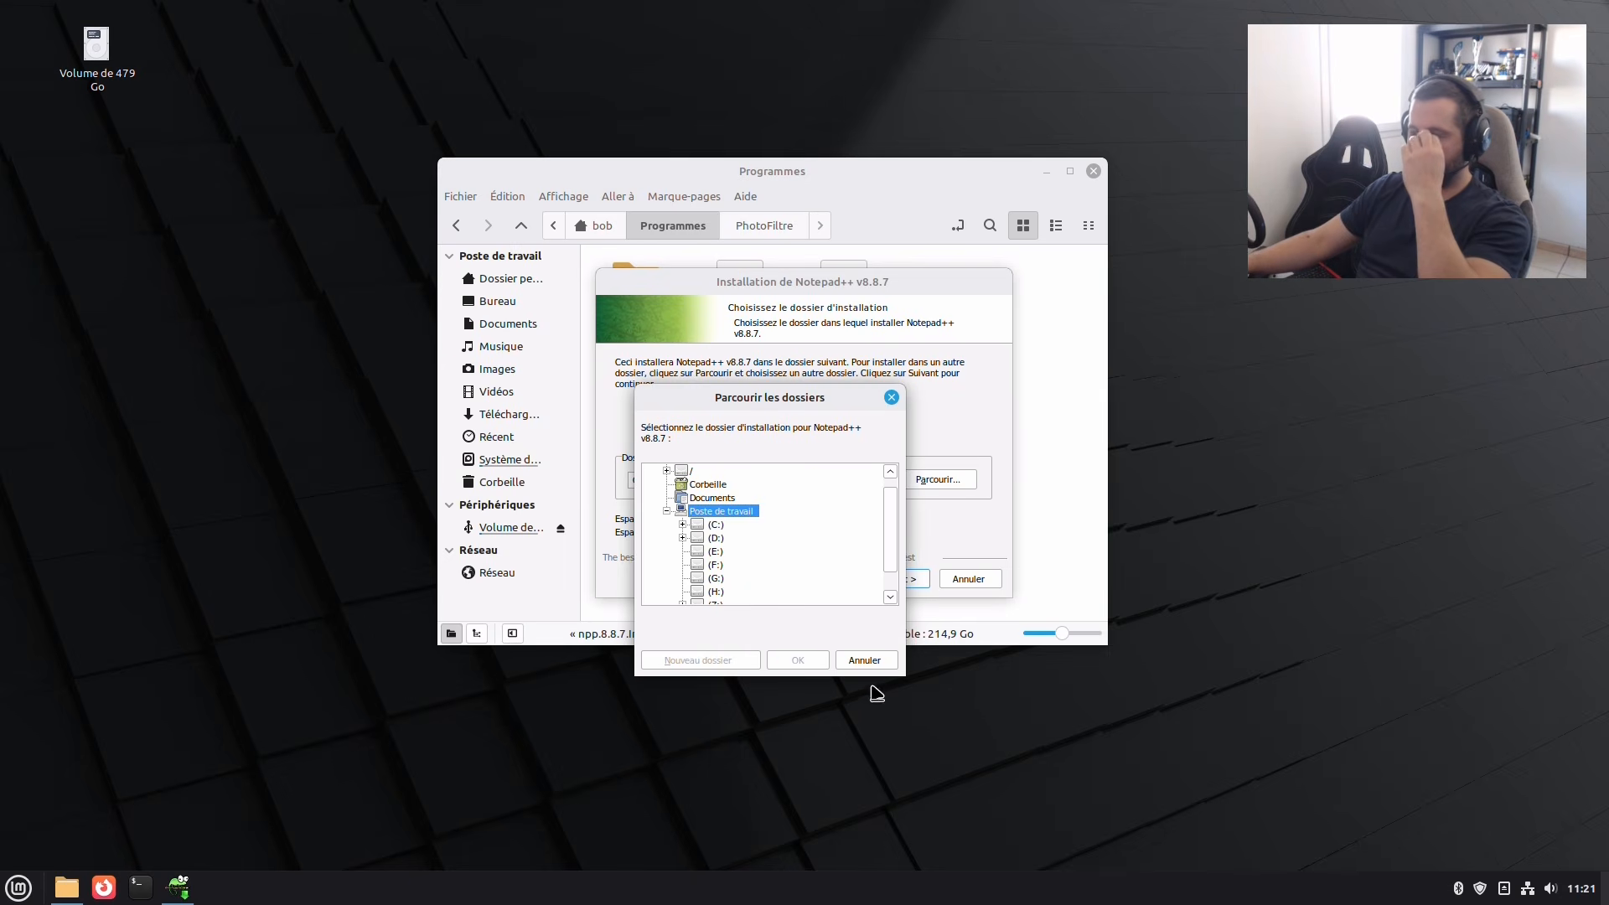
left_click(863, 662)
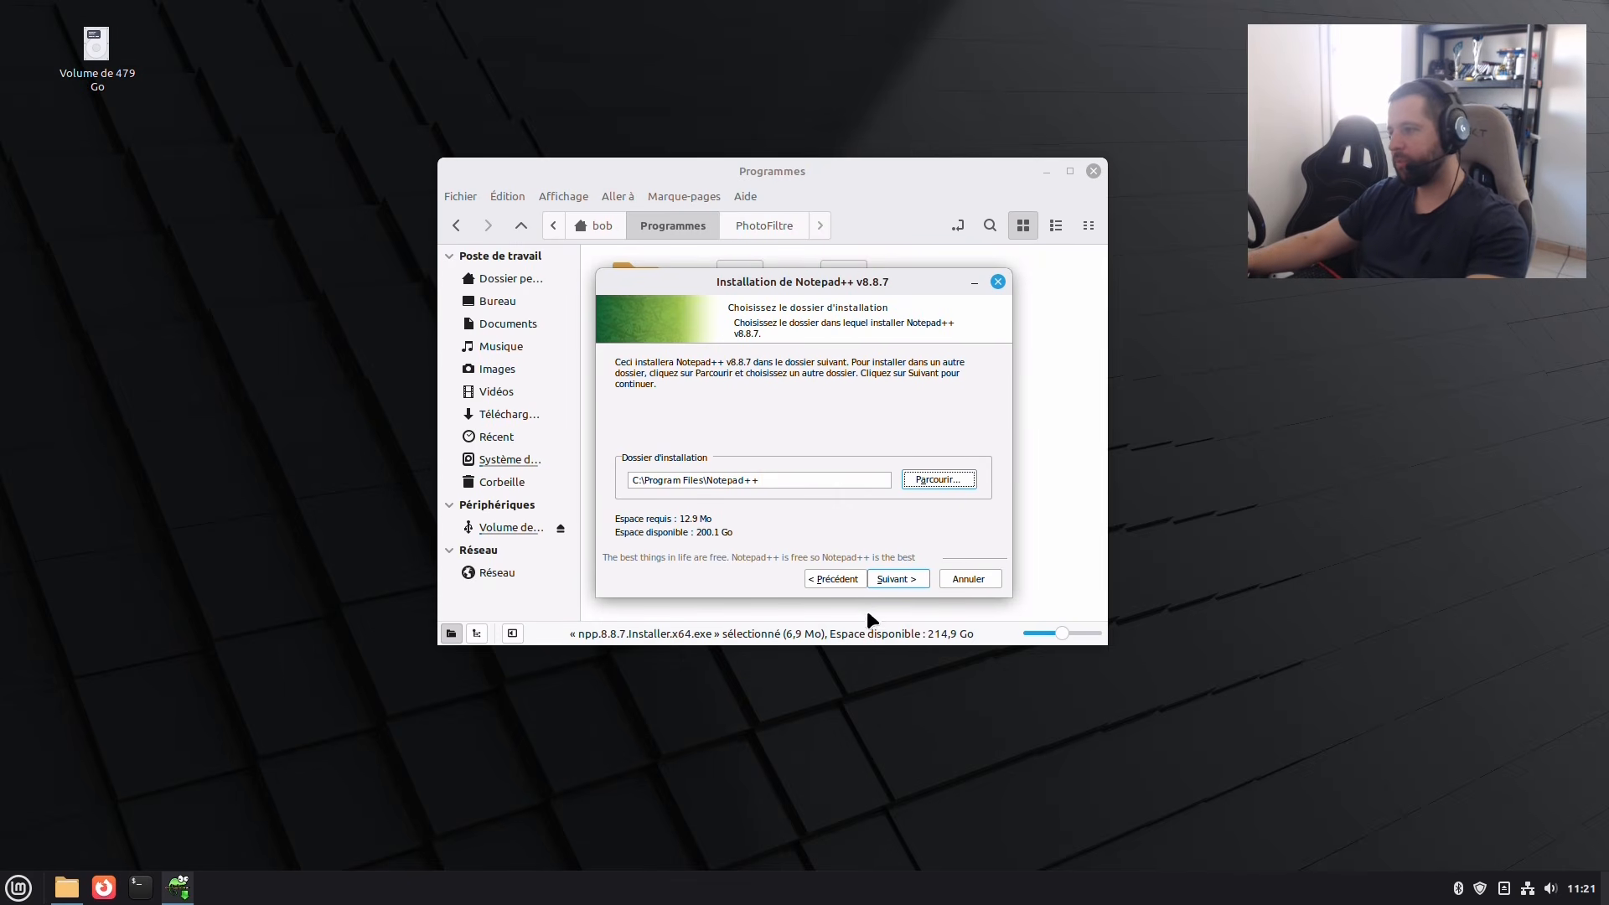
Install Notepad++ in C:\Program Files\Notepad++ with the preset components and a desktop shortcut, and finish the setup without launching the program.
left_click(897, 580)
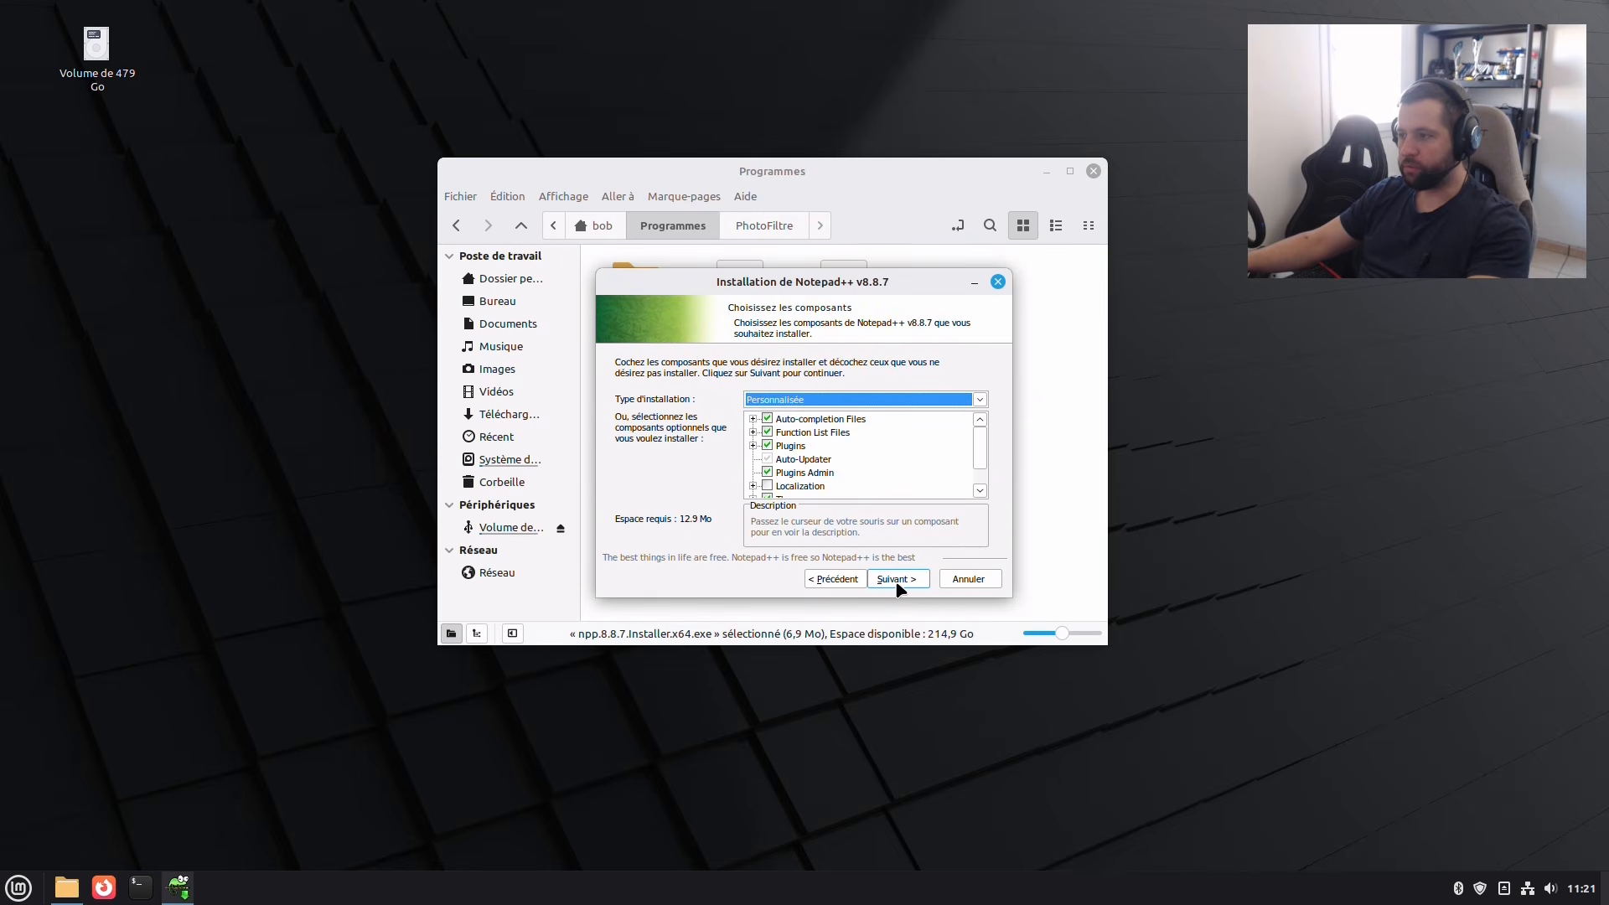
left_click(897, 578)
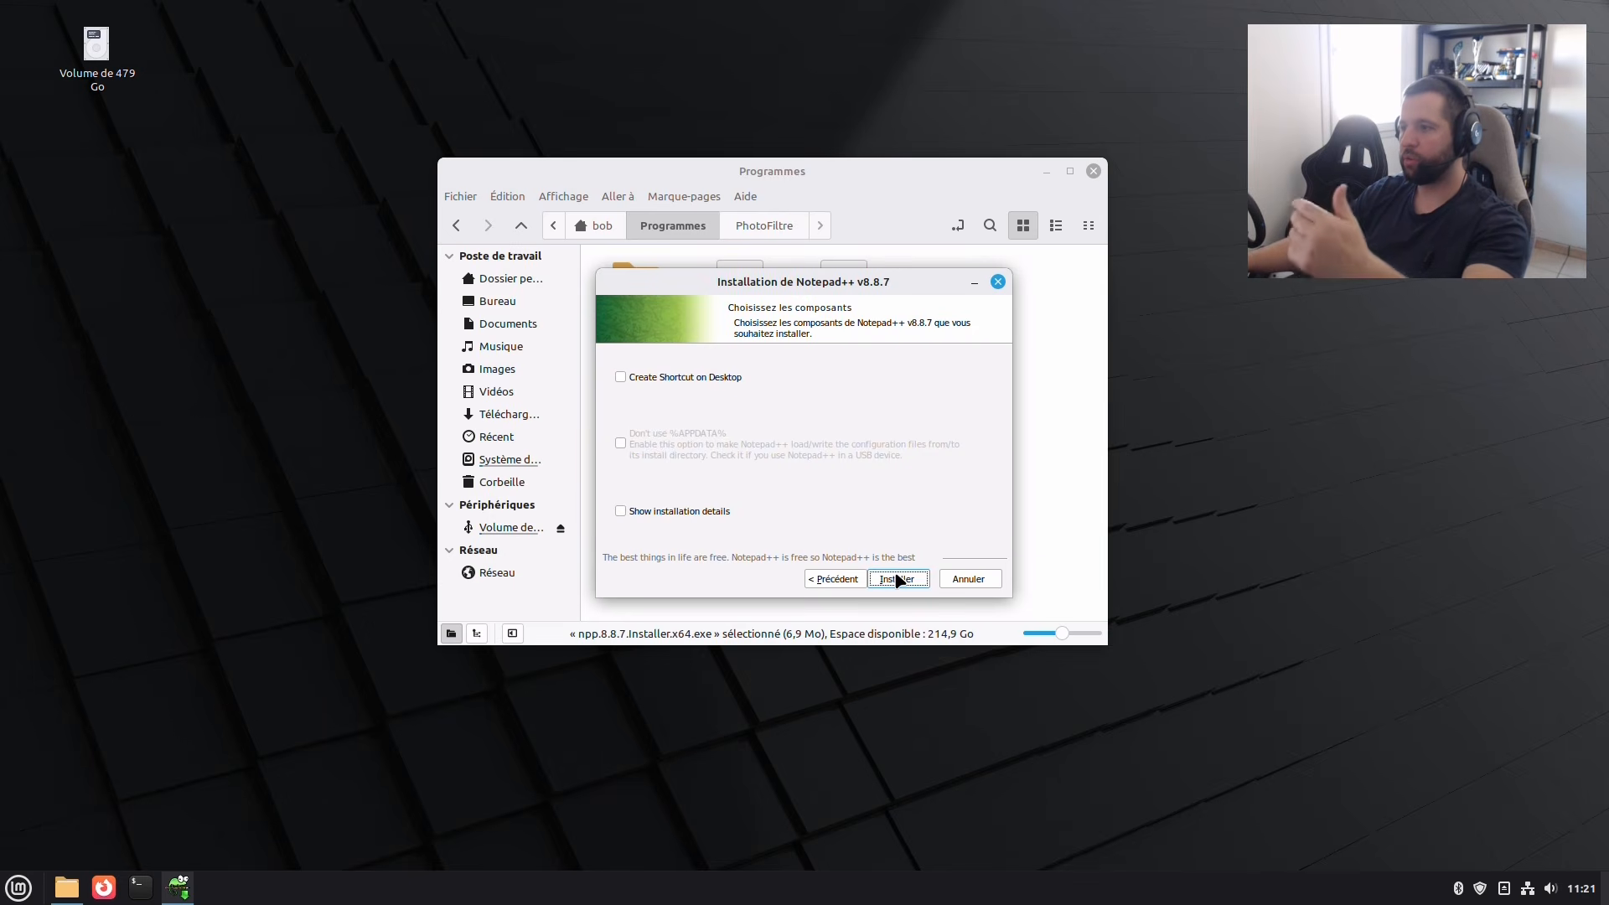
left_click(654, 379)
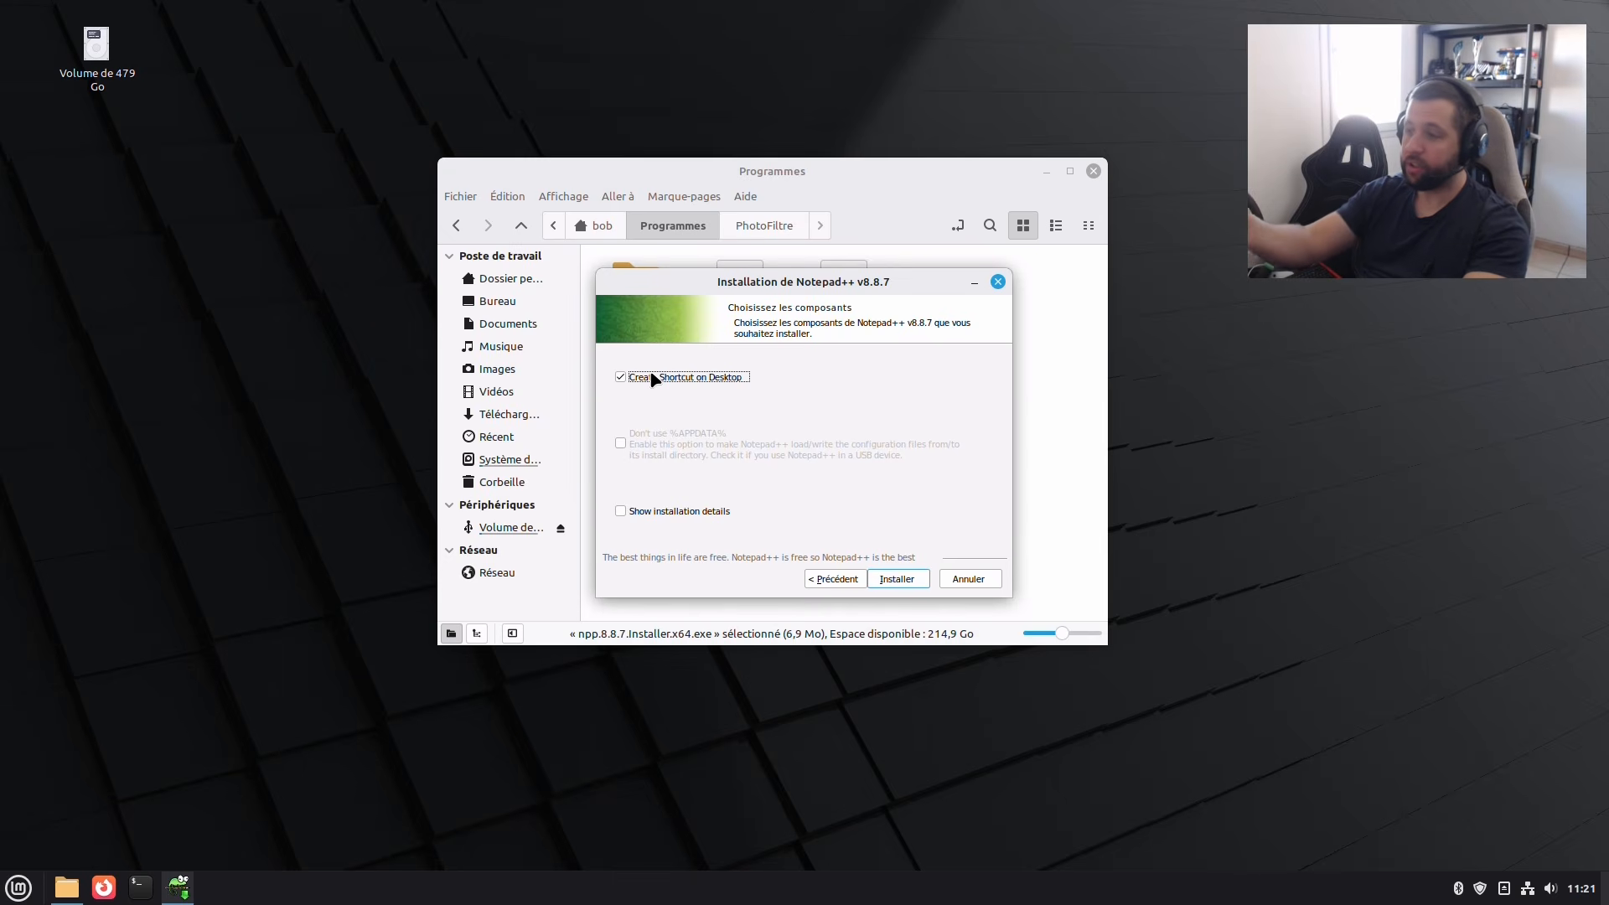
left_click(891, 579)
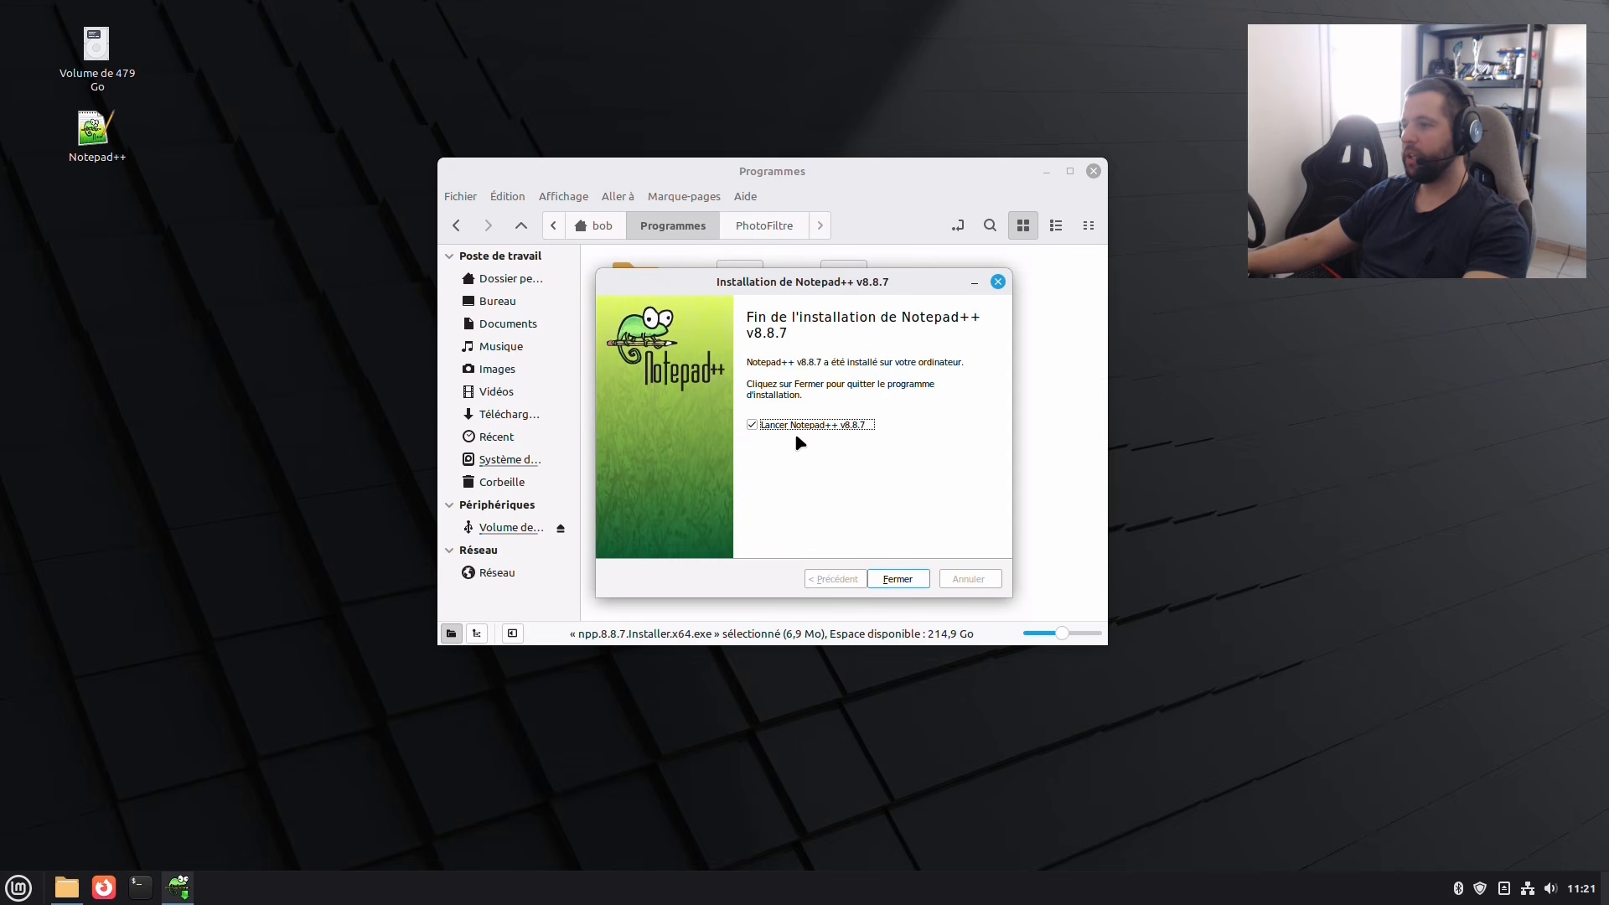
left_click(796, 426)
left_click(899, 580)
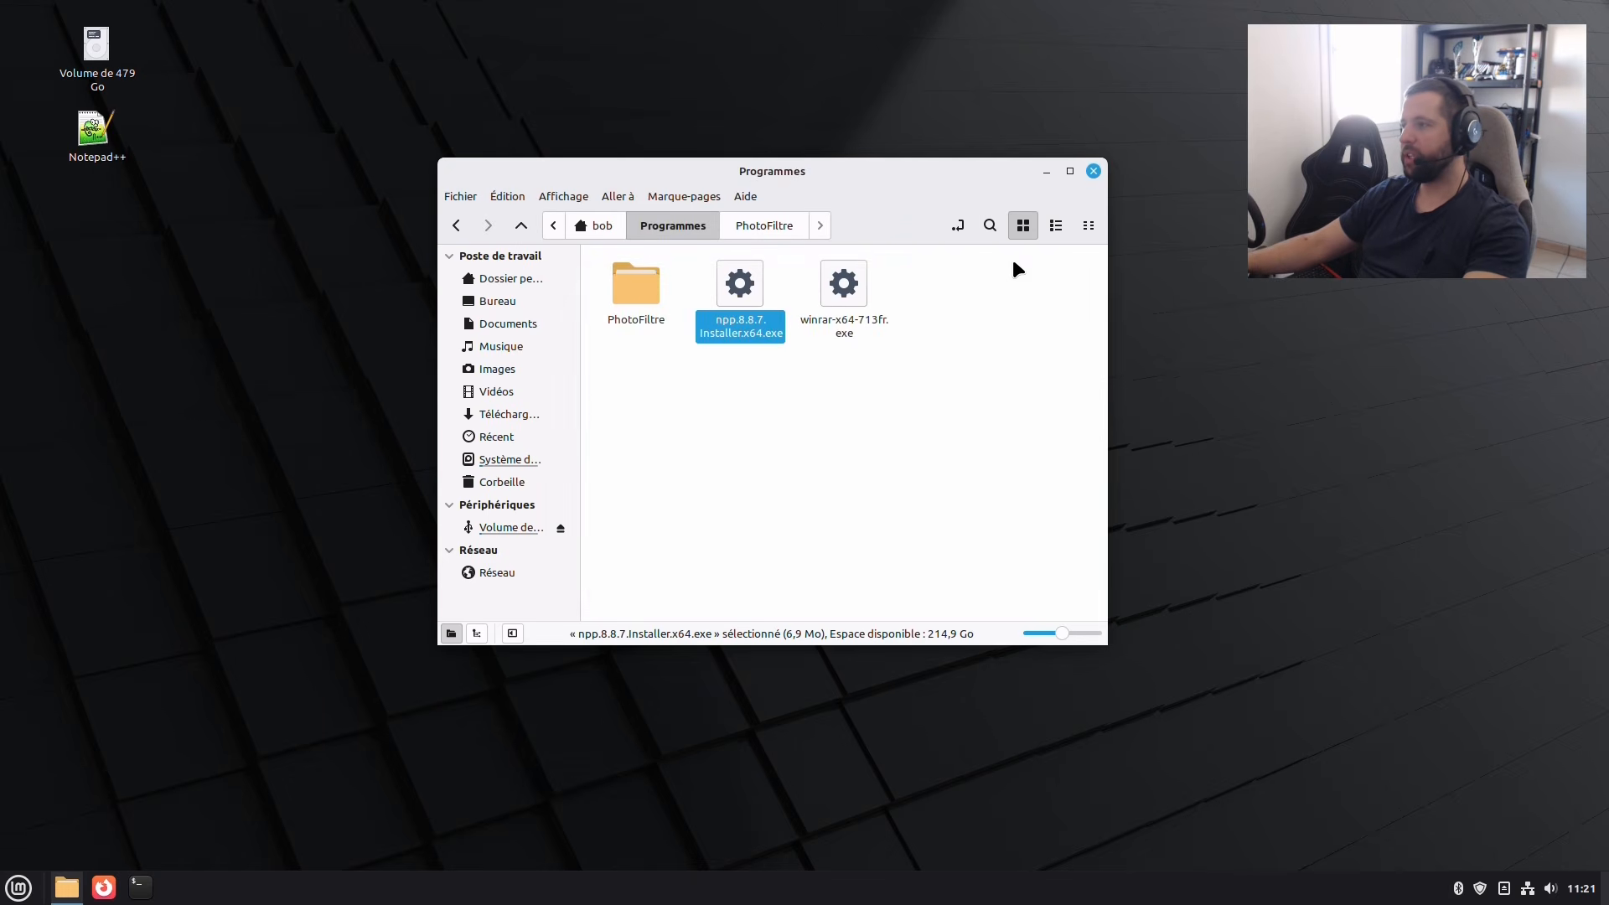
Minimise the file manager, launch Notepad++ from its desktop shortcut and close the change.log document.
left_click(1046, 171)
left_click(71, 129)
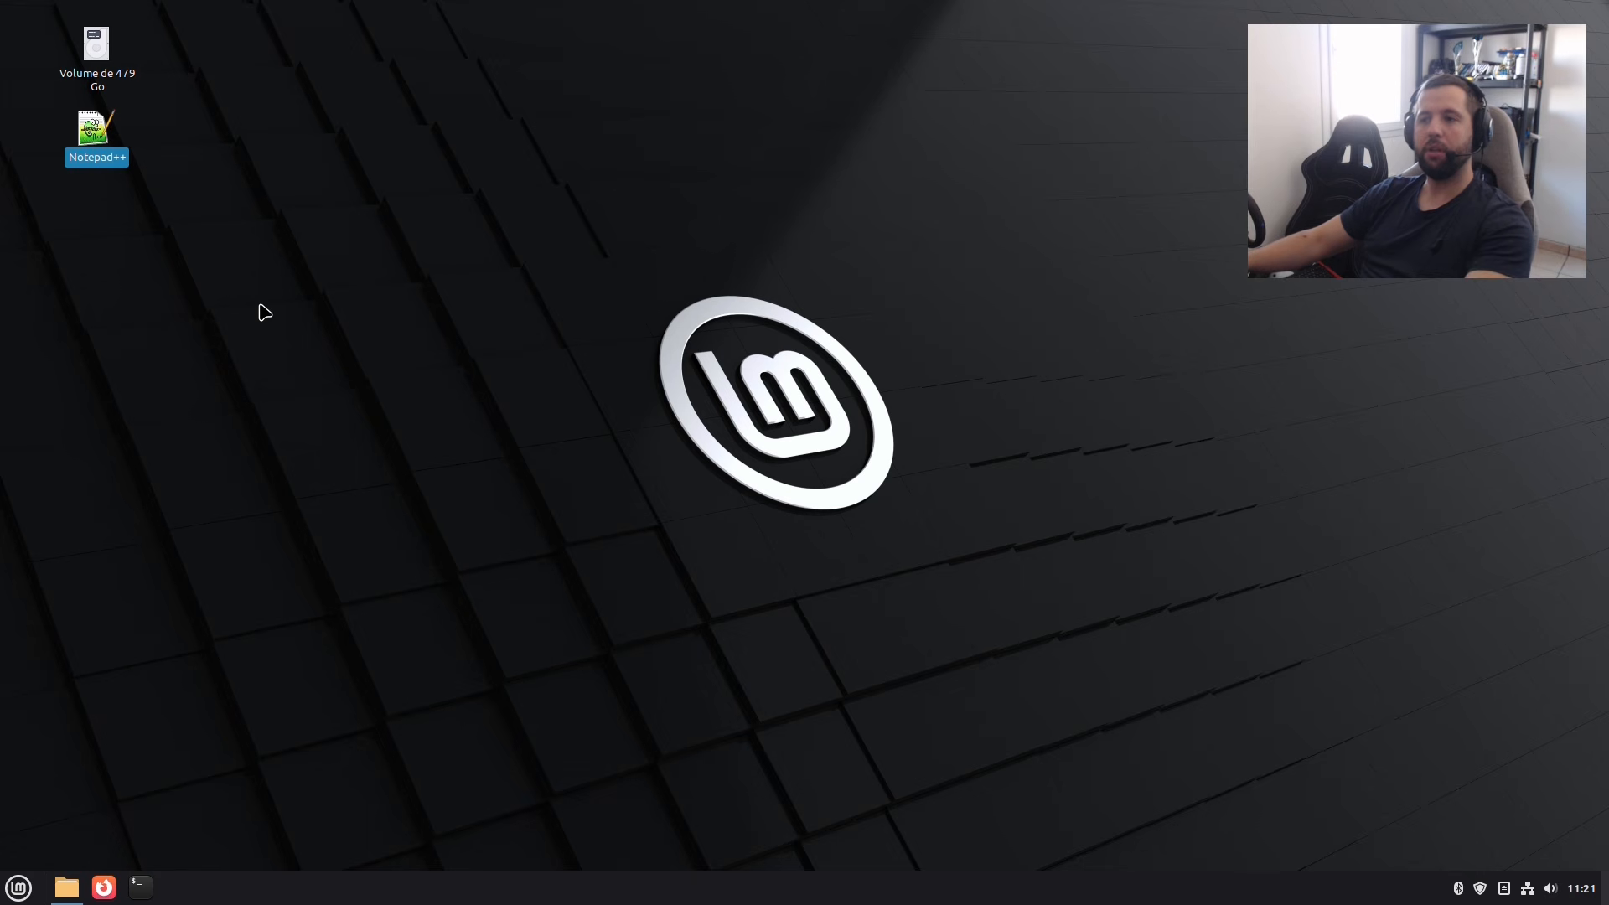
double_click(92, 135)
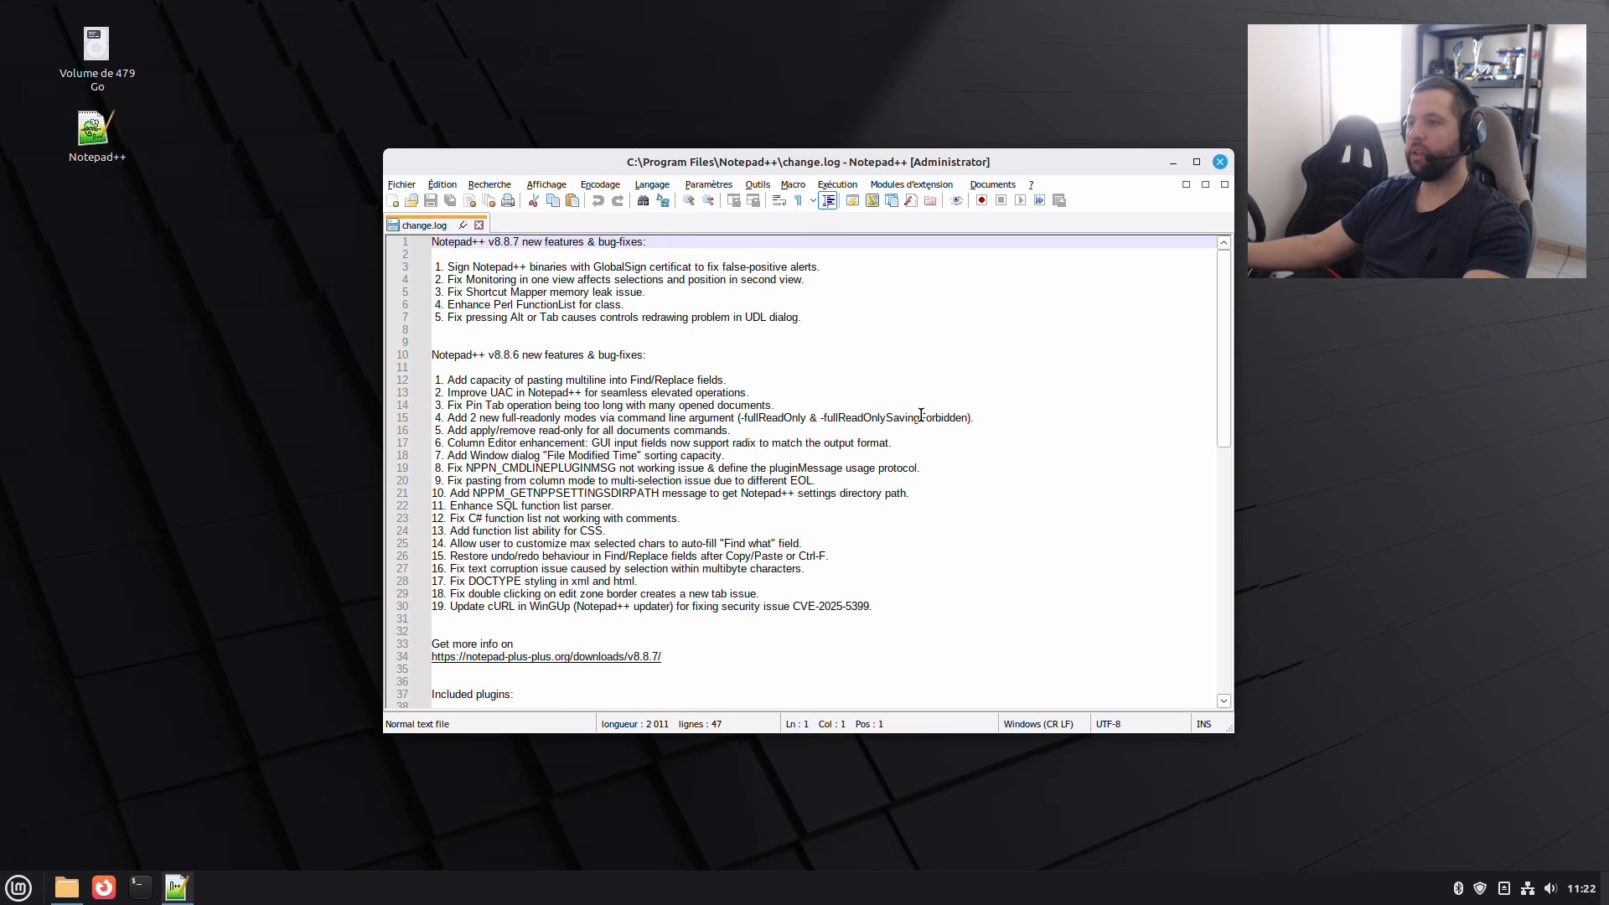
left_click(478, 226)
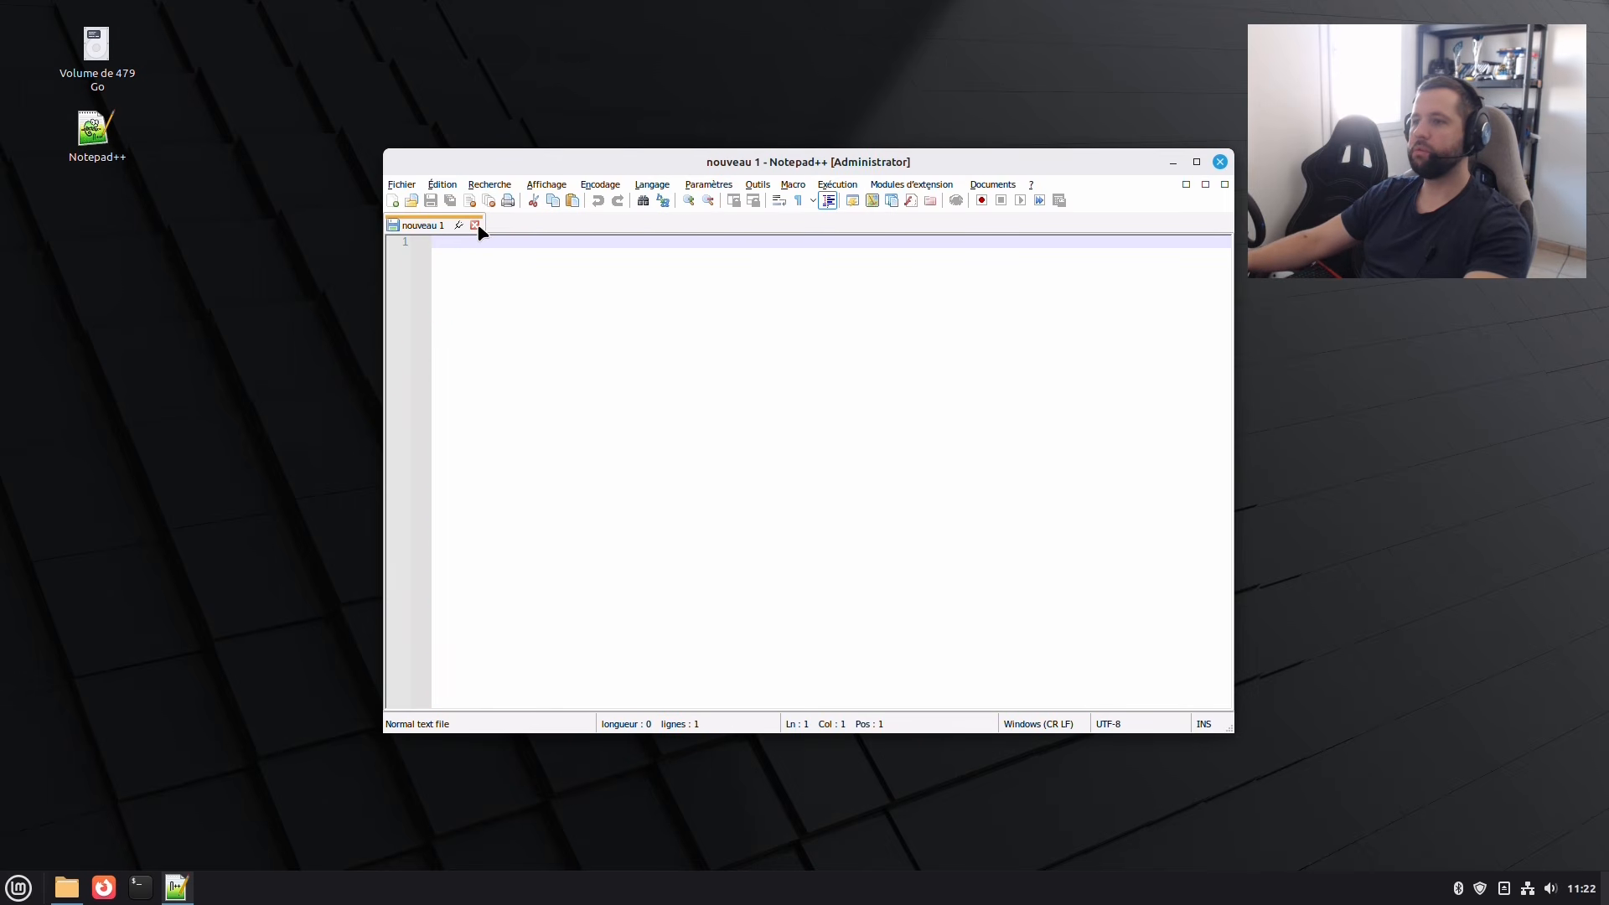
Look through the file commands available in Notepad++ and close the program.
left_click(404, 186)
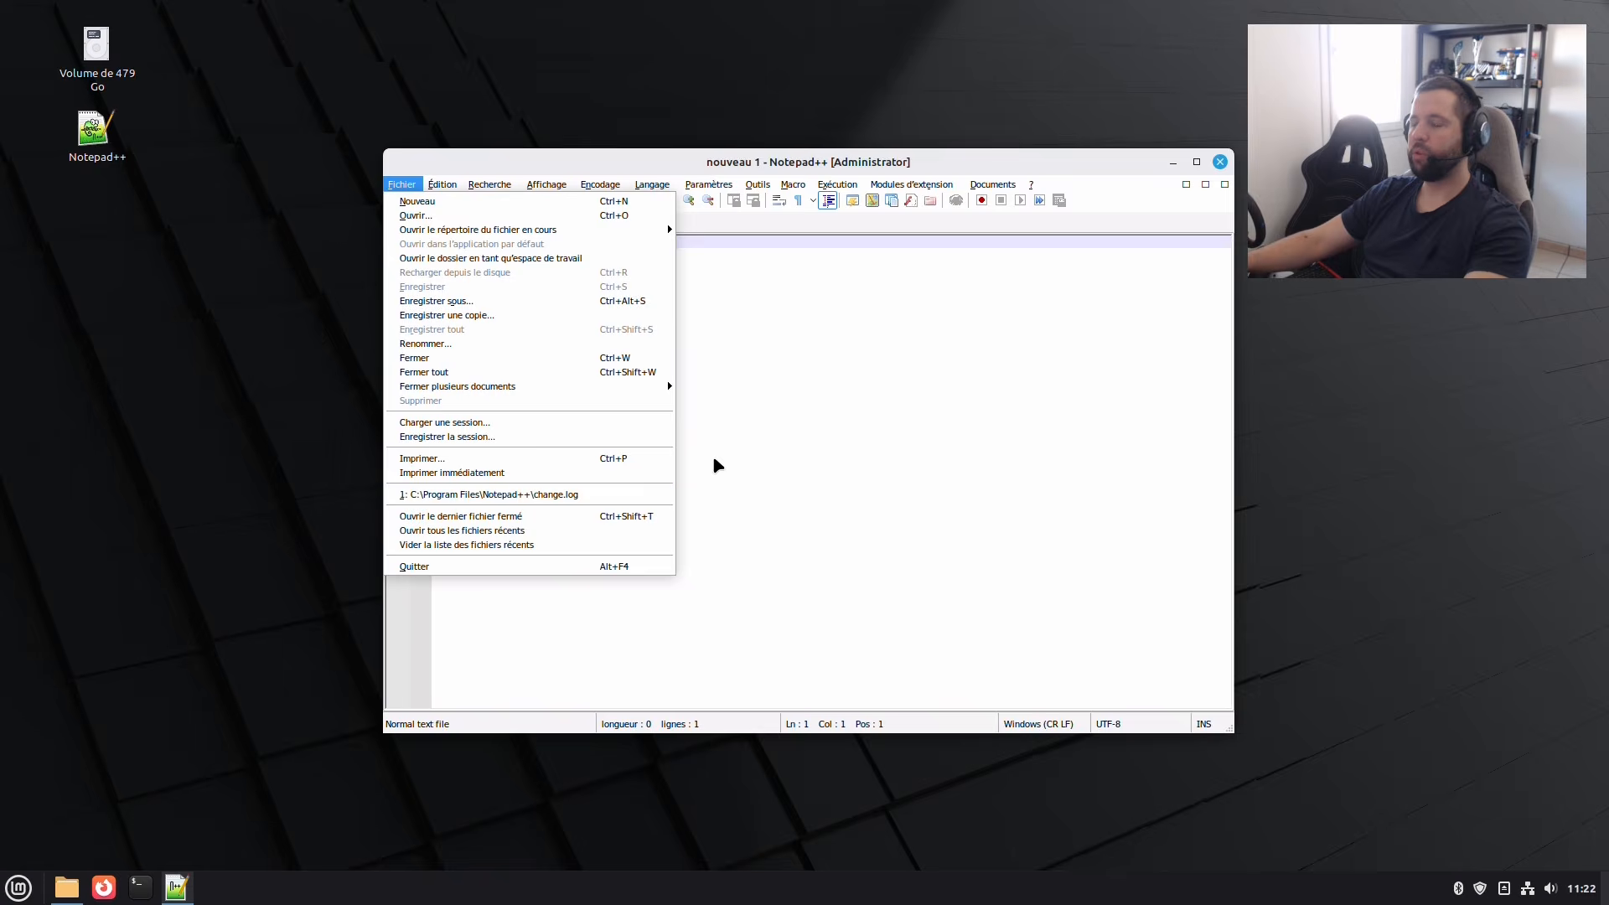
left_click(964, 408)
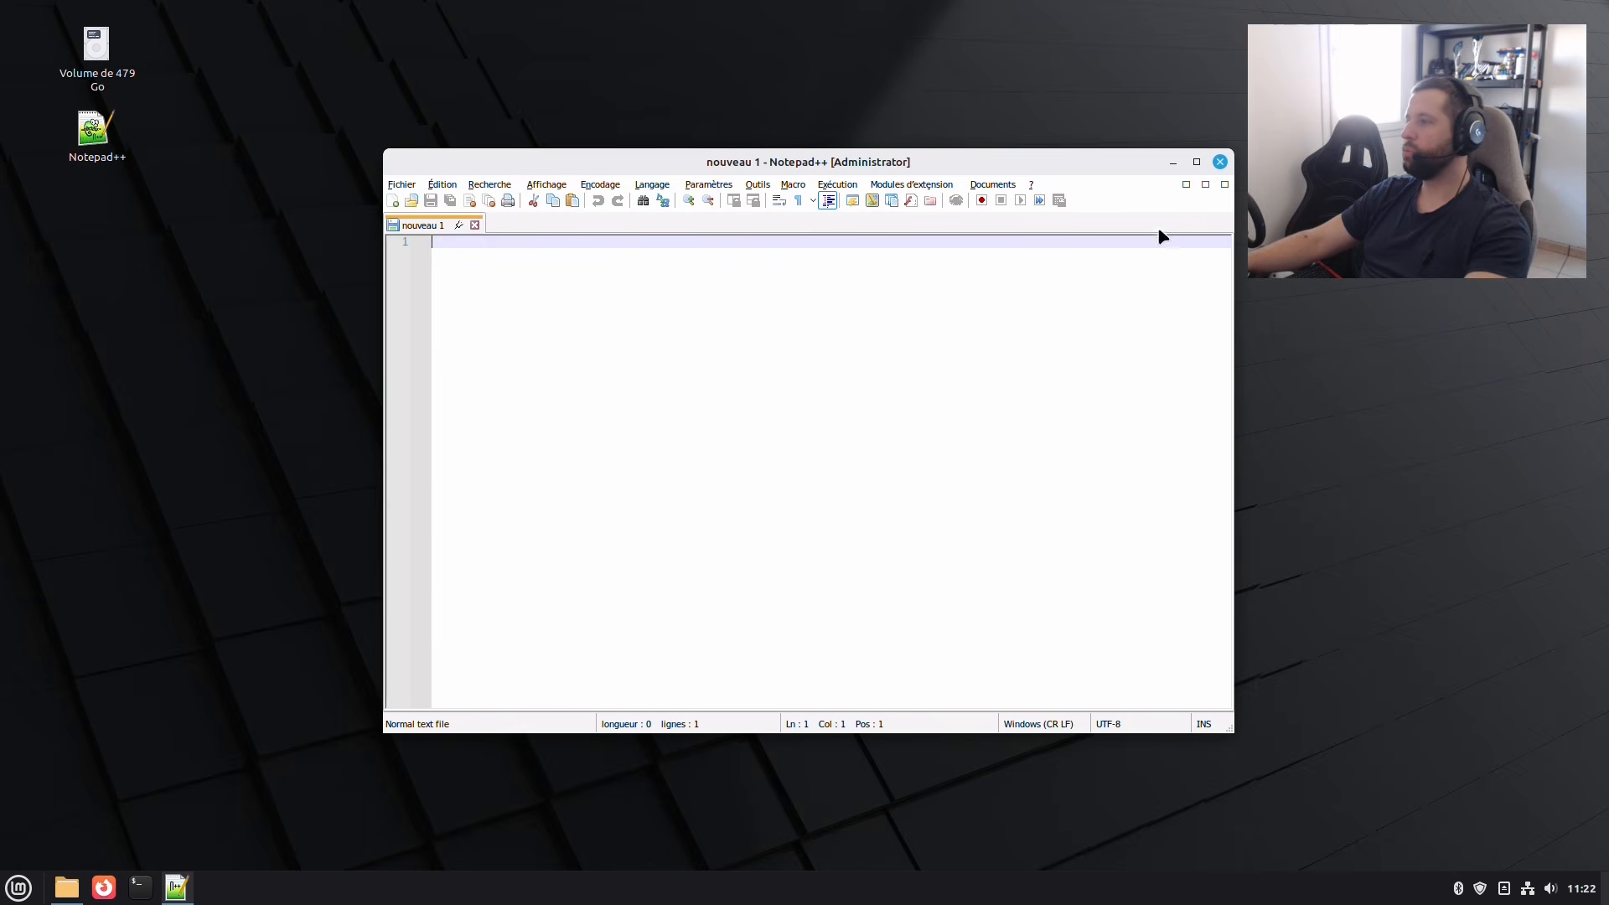
left_click(1221, 163)
Launch Notepad++ from the Wine category of the system's installed applications and close it again.
left_click(17, 890)
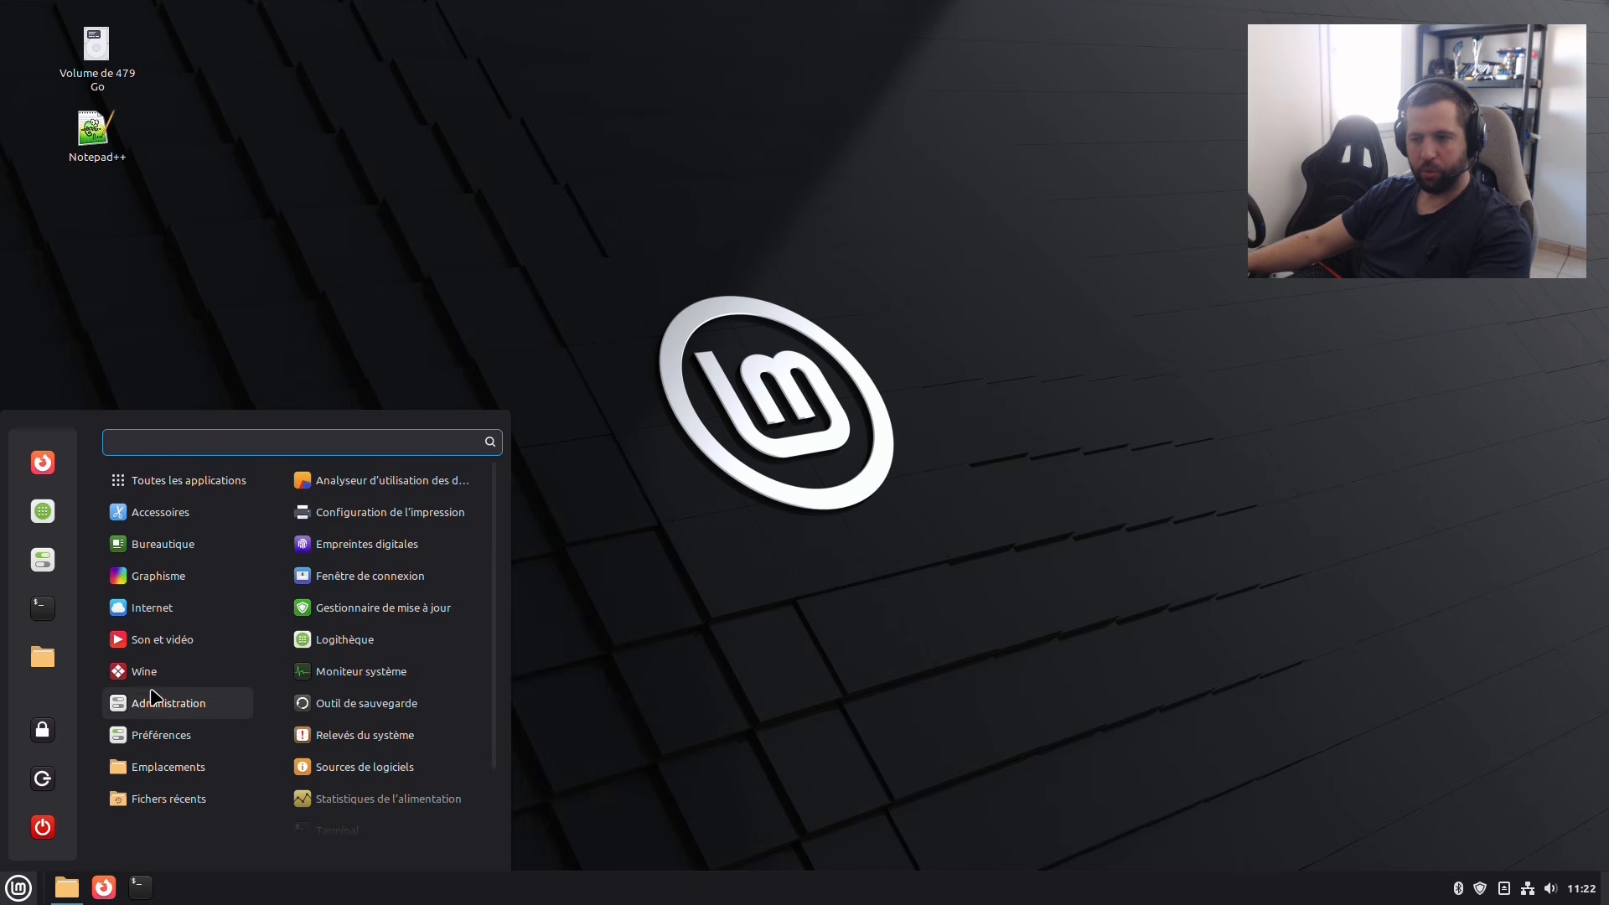
mouse_move(153, 675)
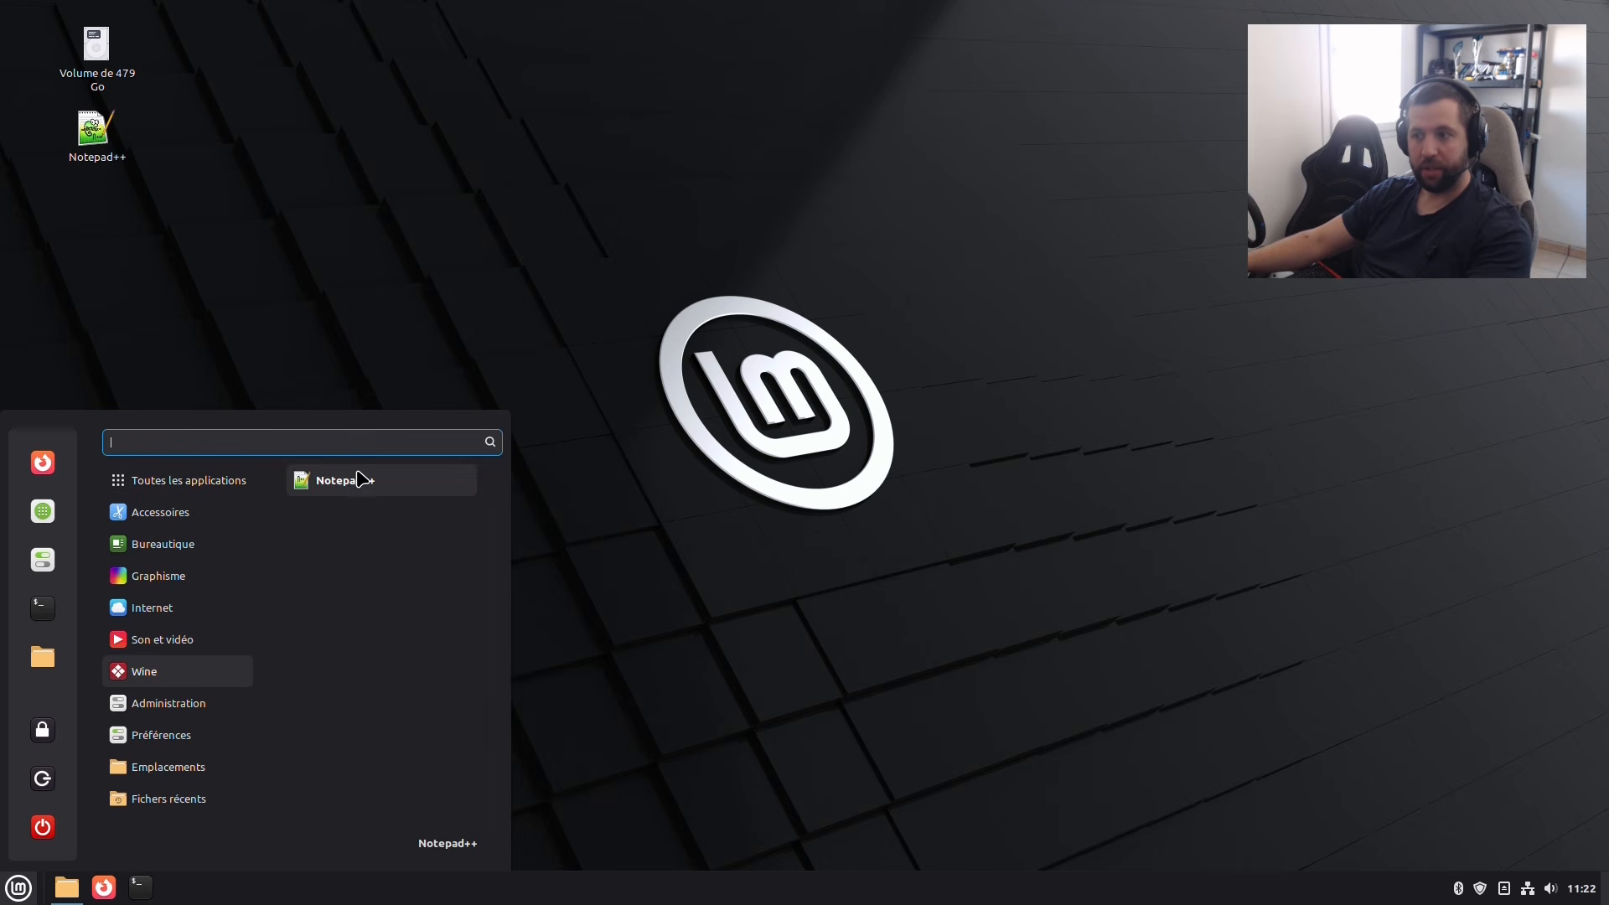
left_click(357, 484)
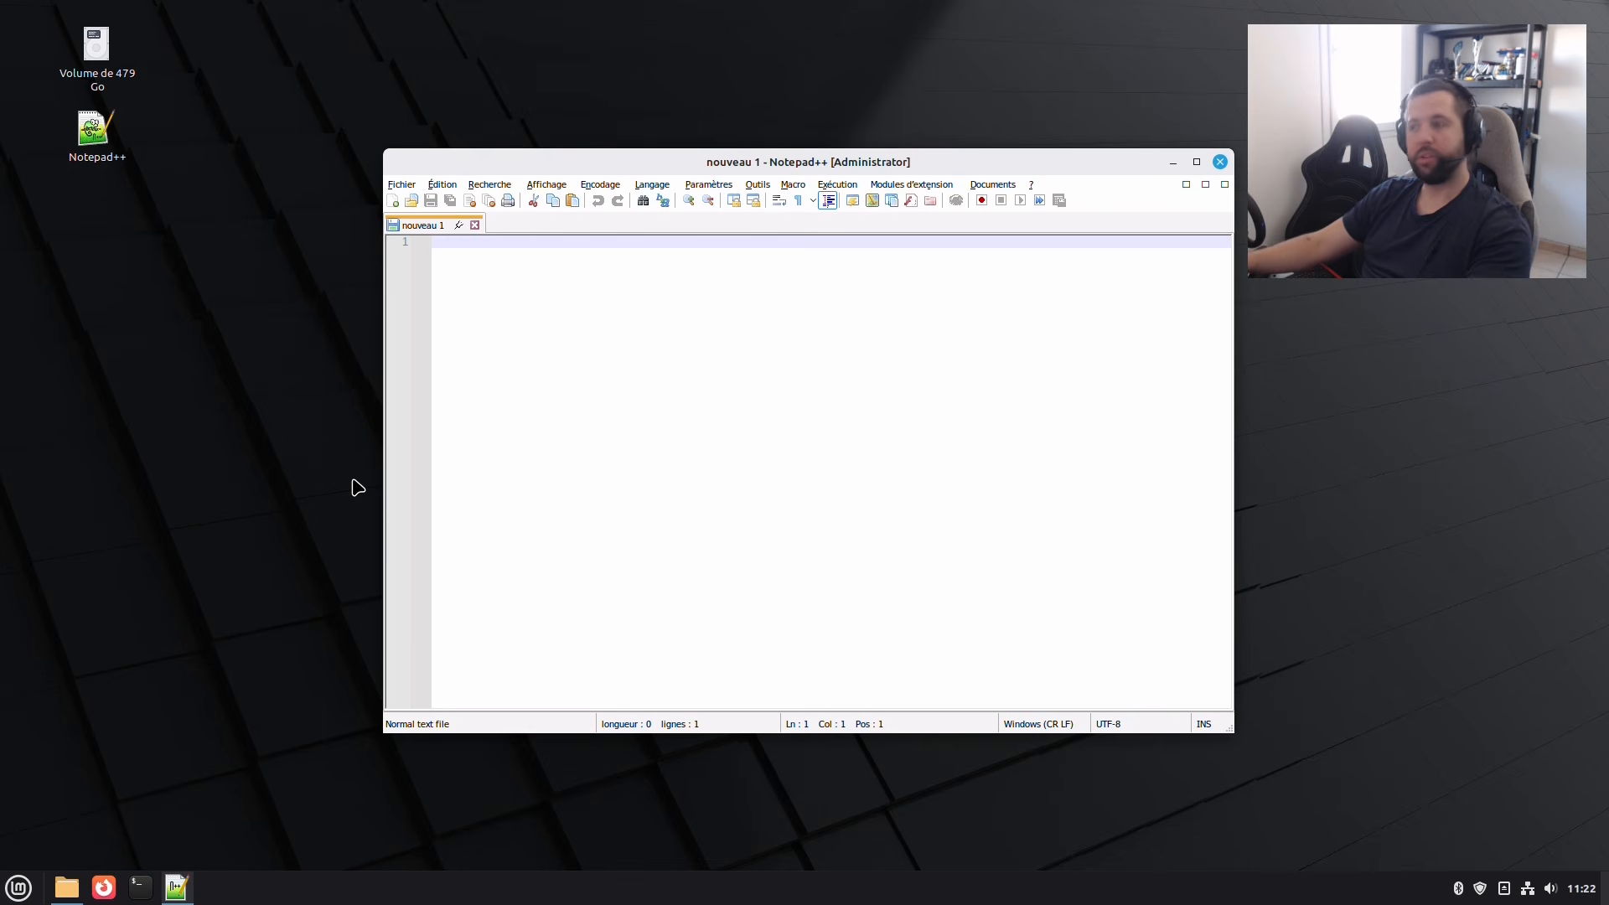
left_click(1223, 159)
Open winrar-x64-713fr.exe from the Programmes folder with another application, using the custom command wine.
mouse_move(67, 887)
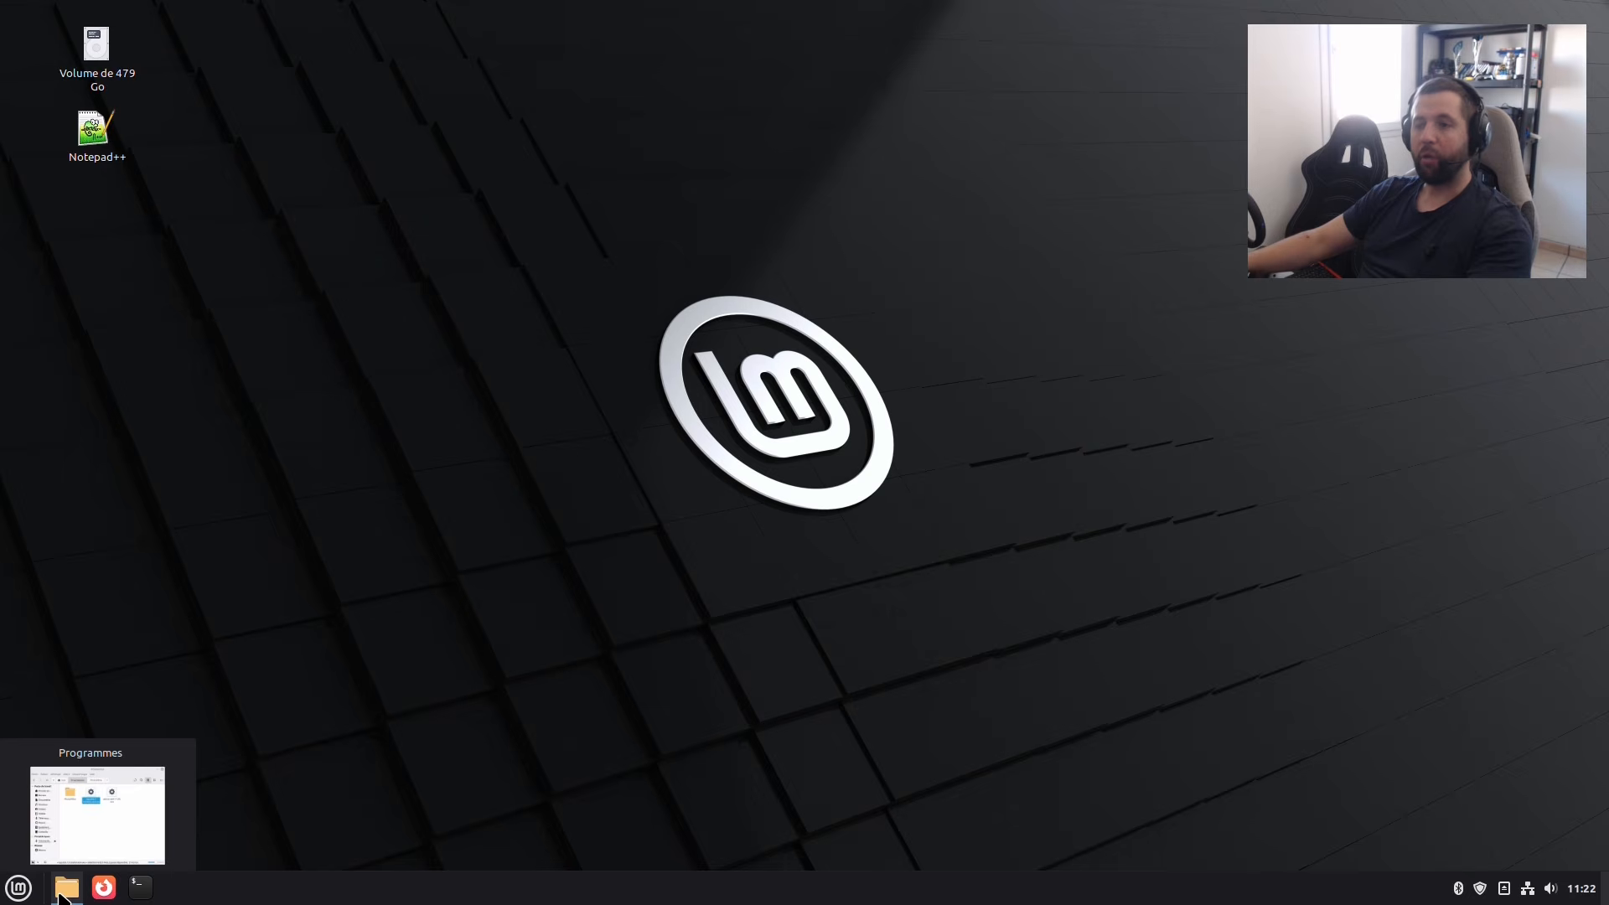
left_click(164, 832)
left_click(850, 308)
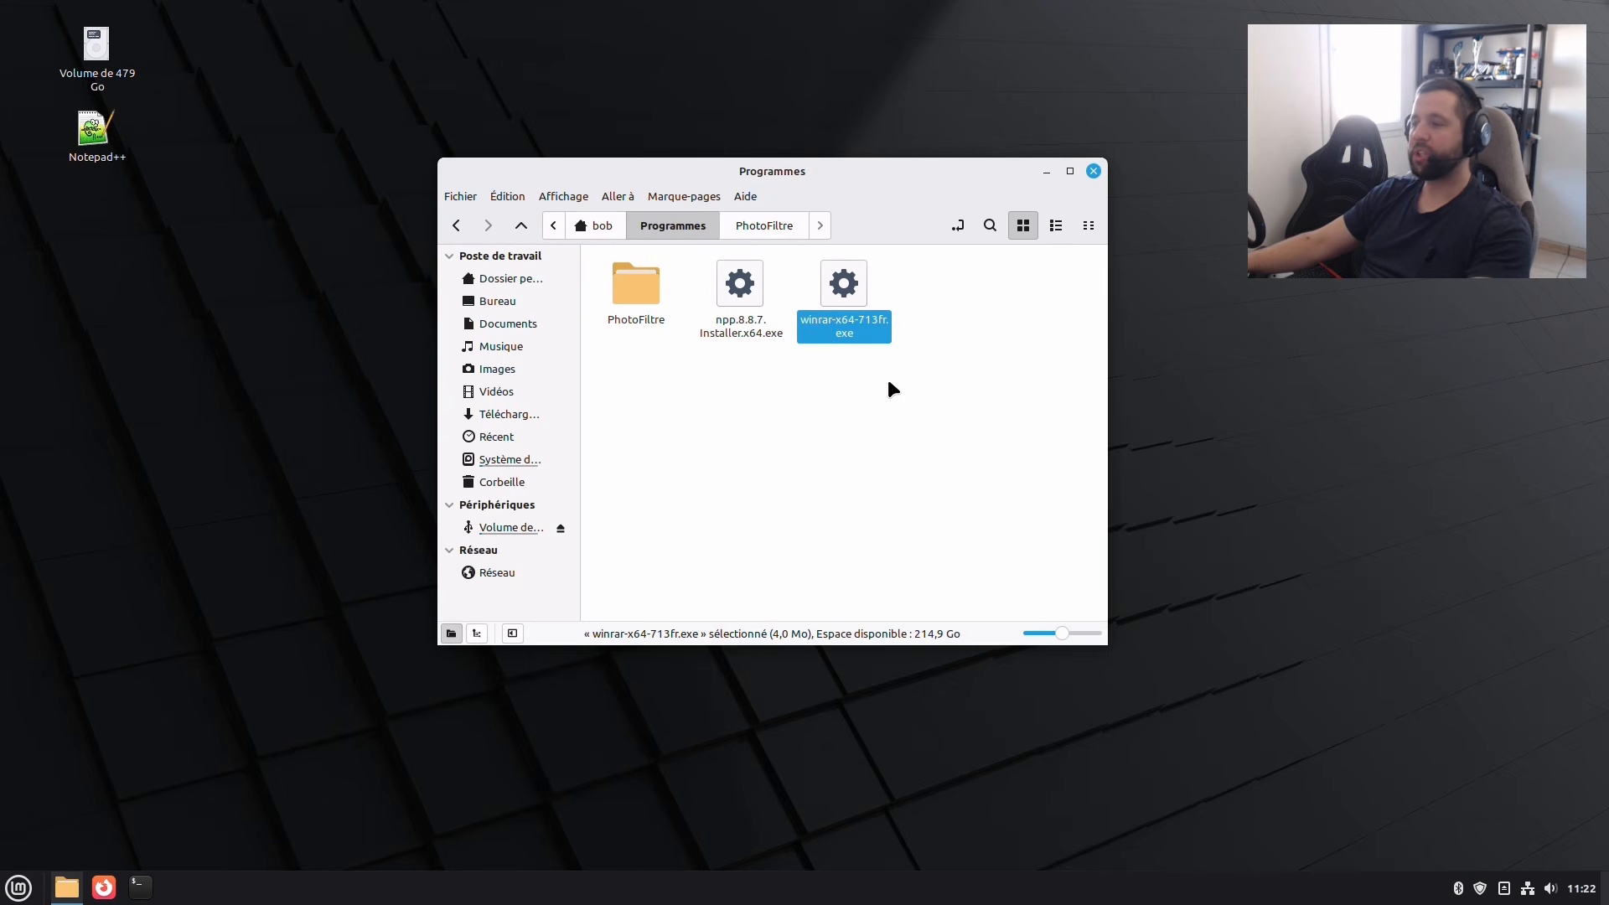
right_click(843, 298)
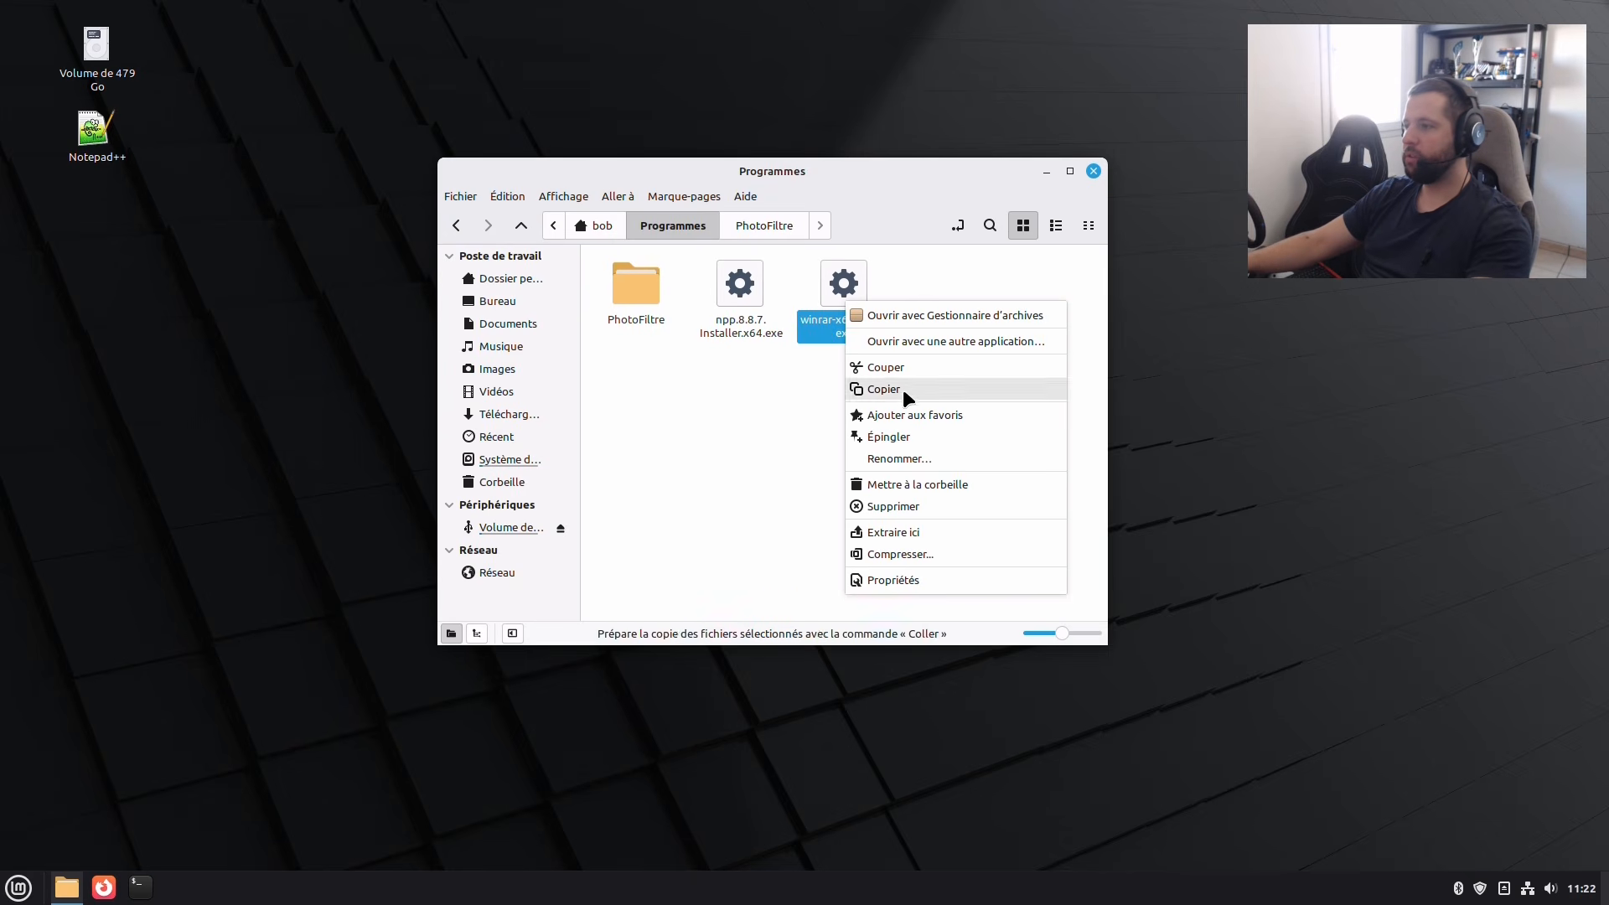
left_click(937, 341)
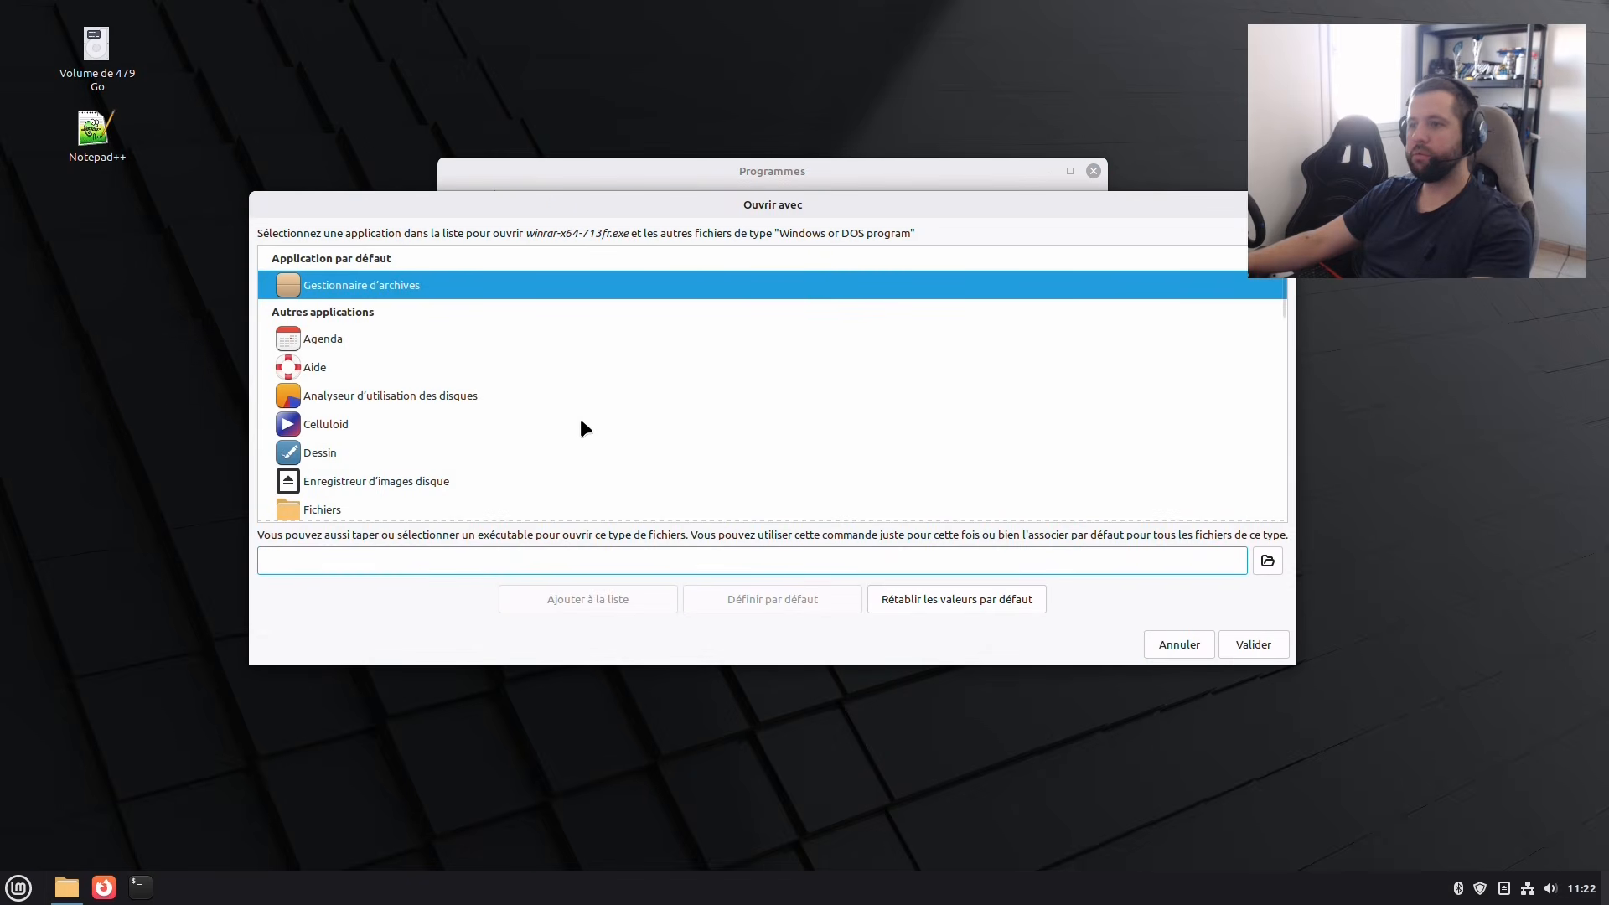
type("wine")
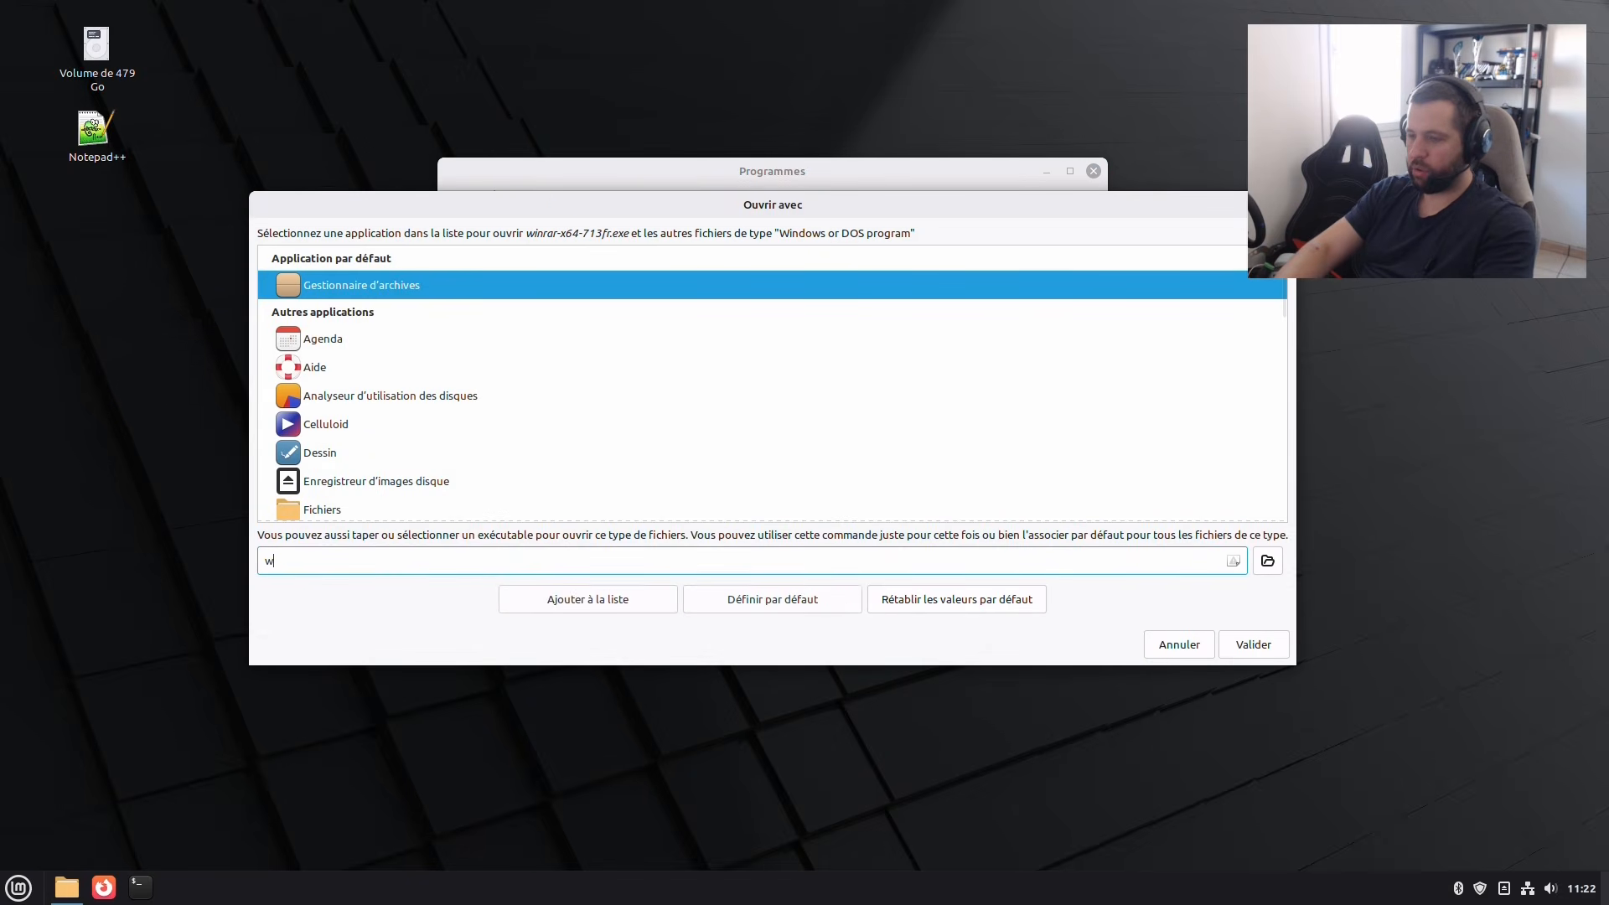
left_click(1271, 652)
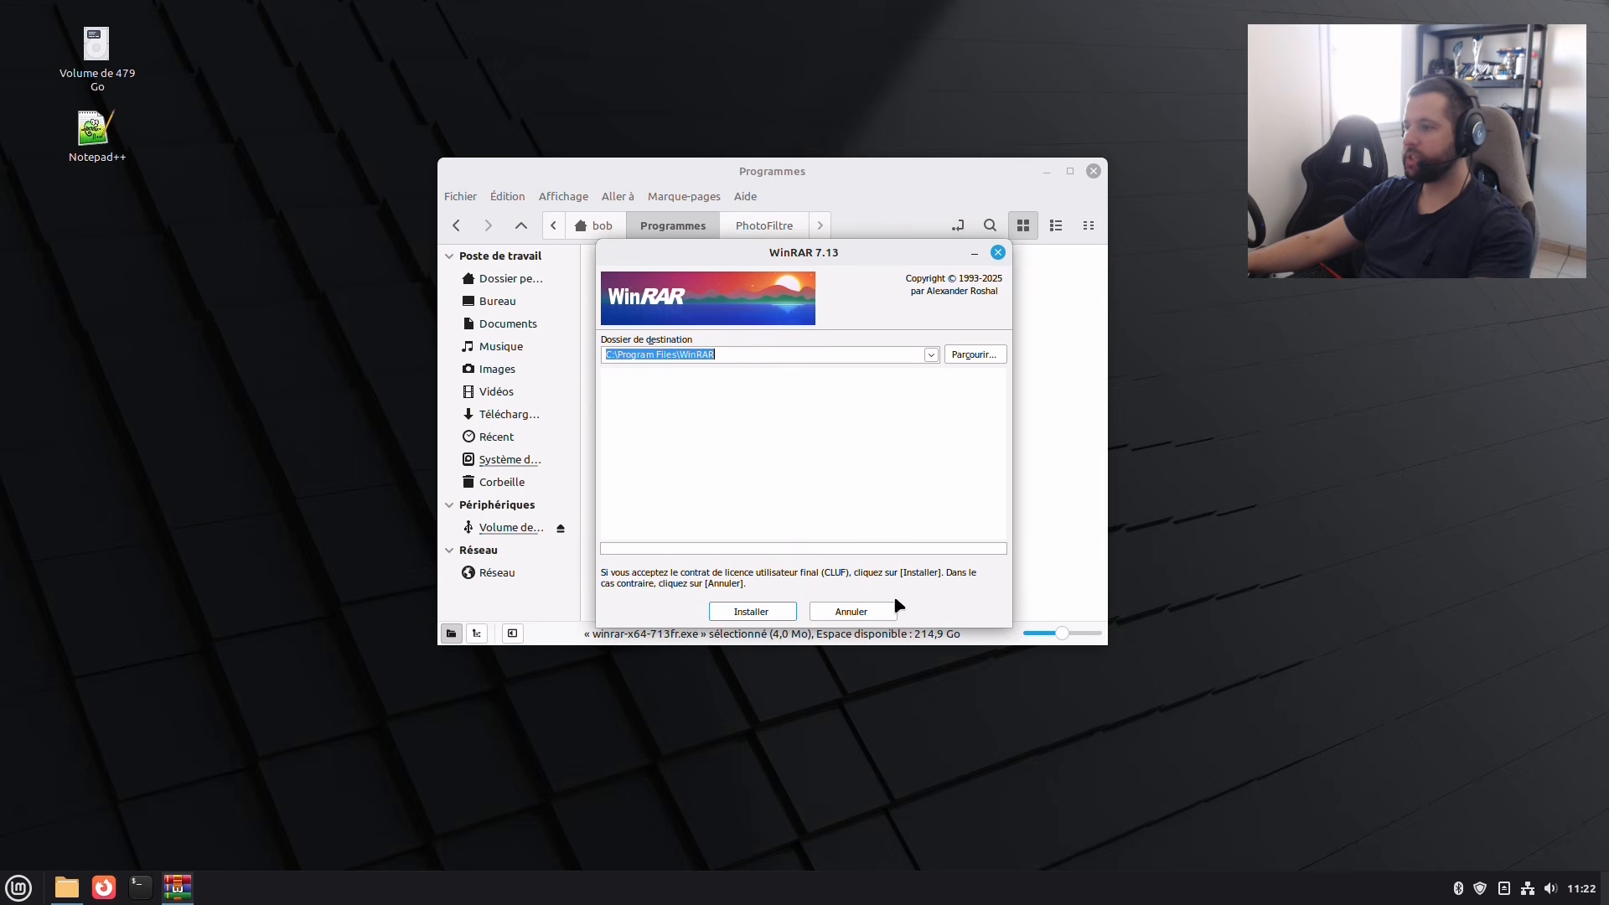
Install WinRAR 7.13 in C:\Program Files\WinRAR and accept the preset file associations and integration options.
left_click(717, 617)
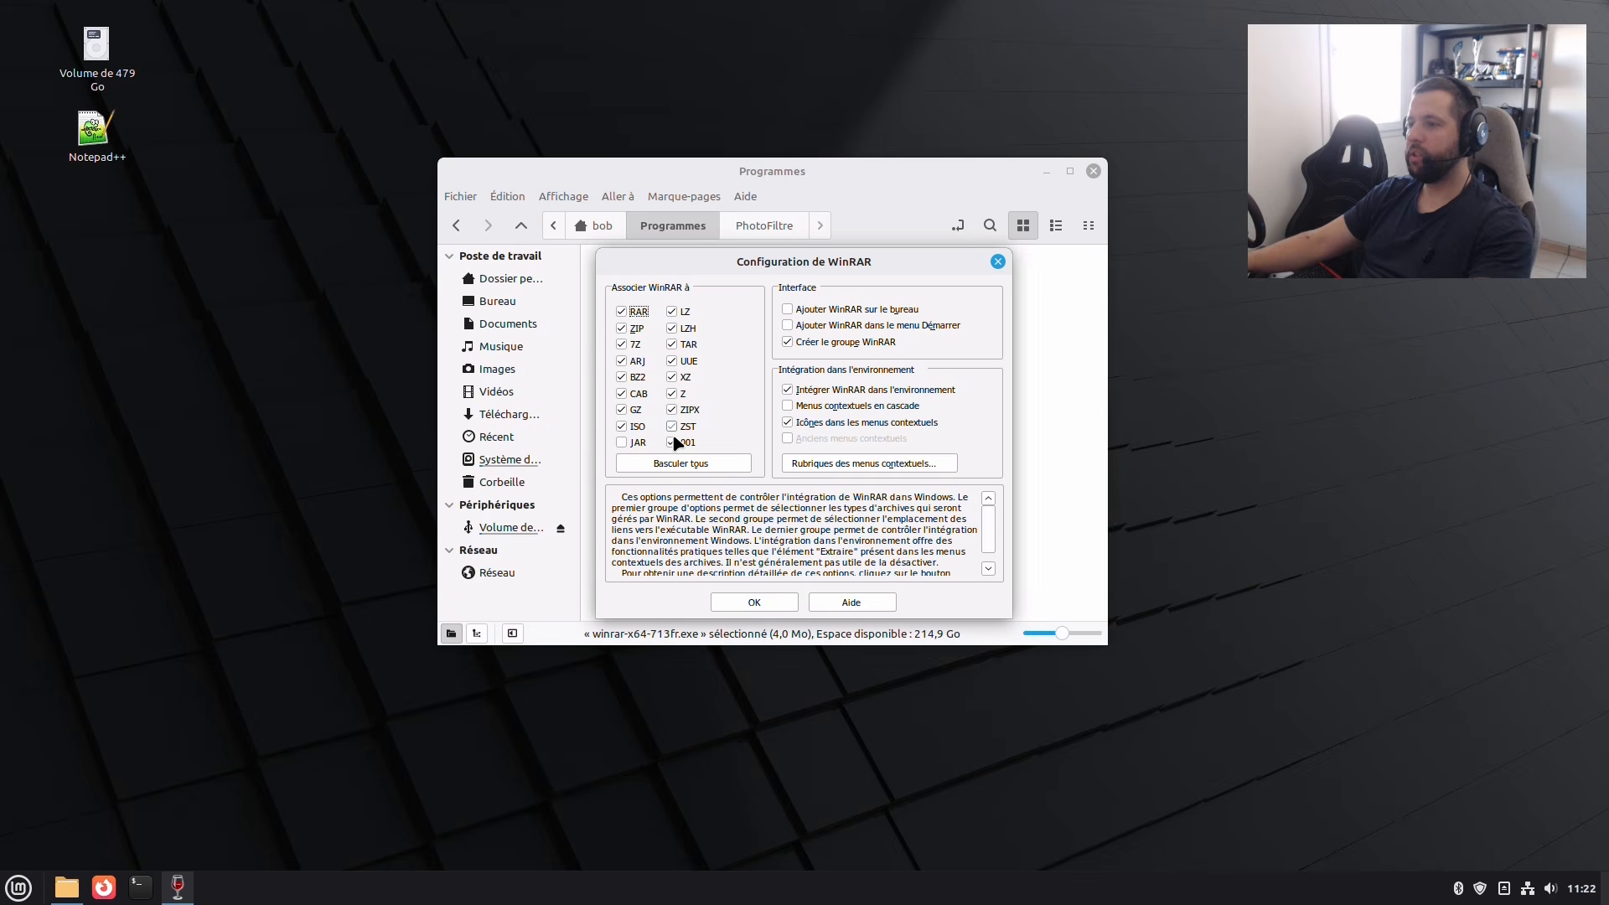
left_click(772, 603)
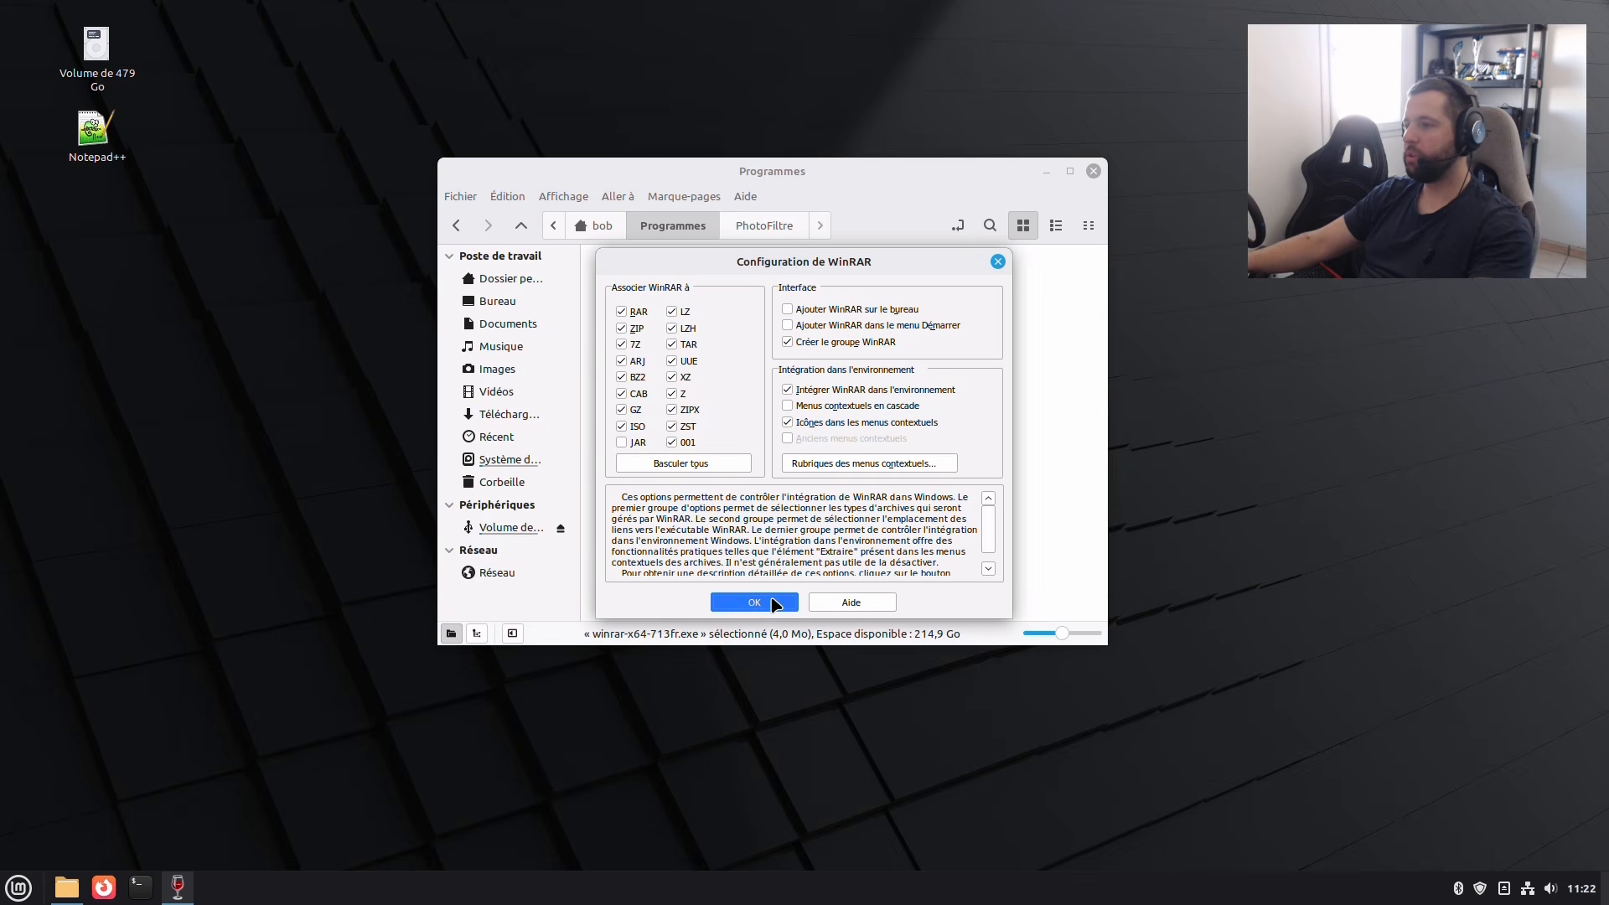
left_click(803, 604)
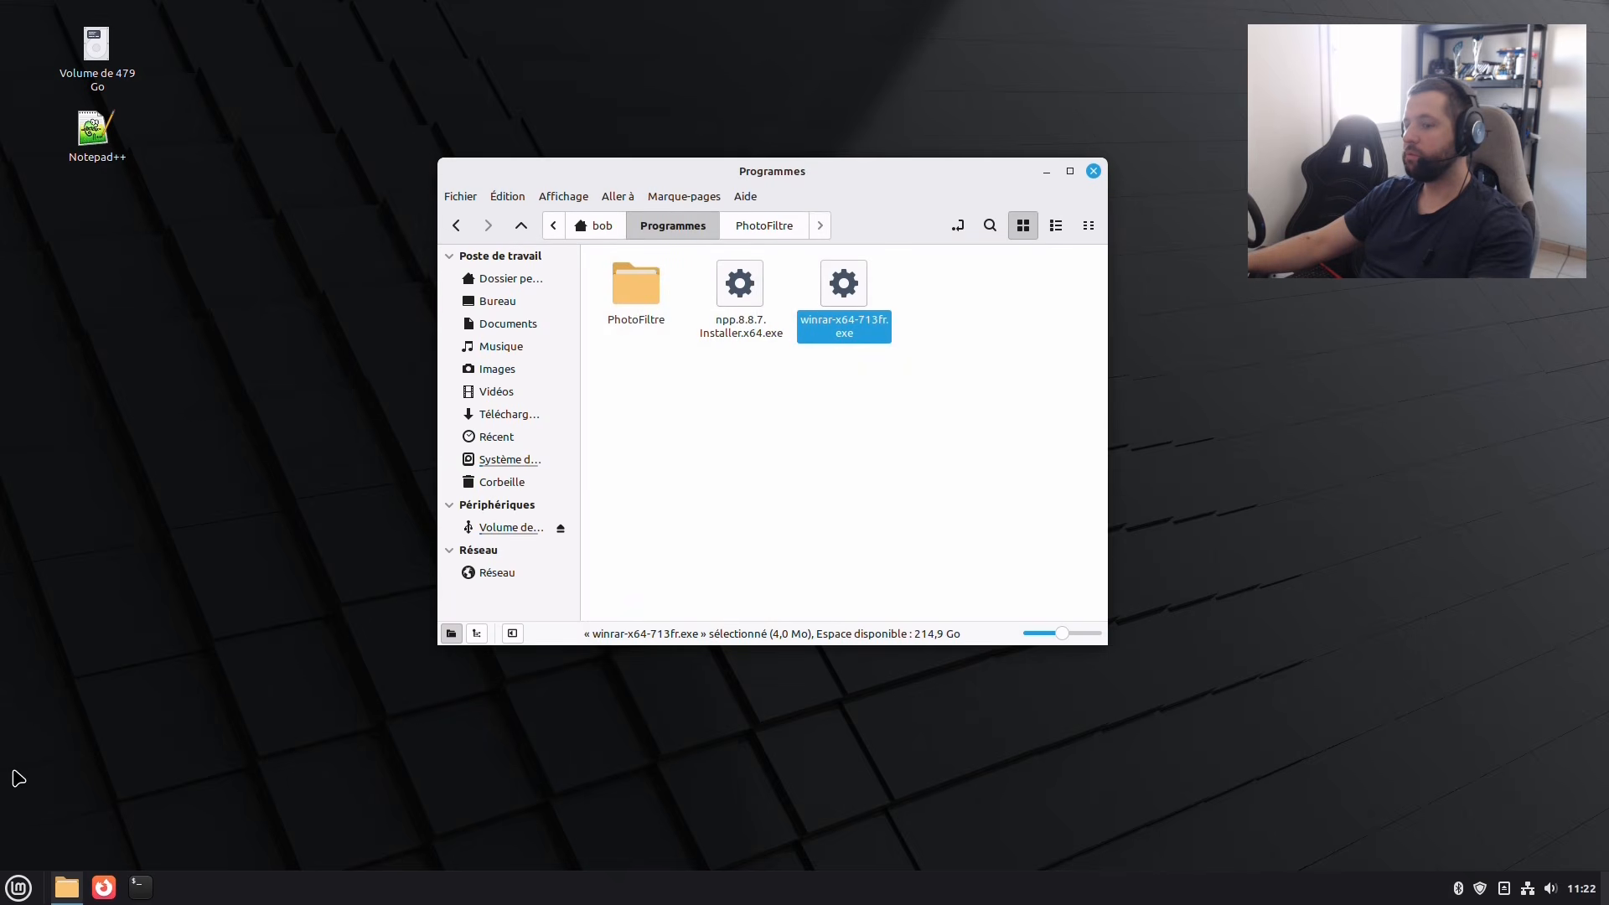
Launch WinRAR from the Wine category of the system's installed applications.
left_click(18, 887)
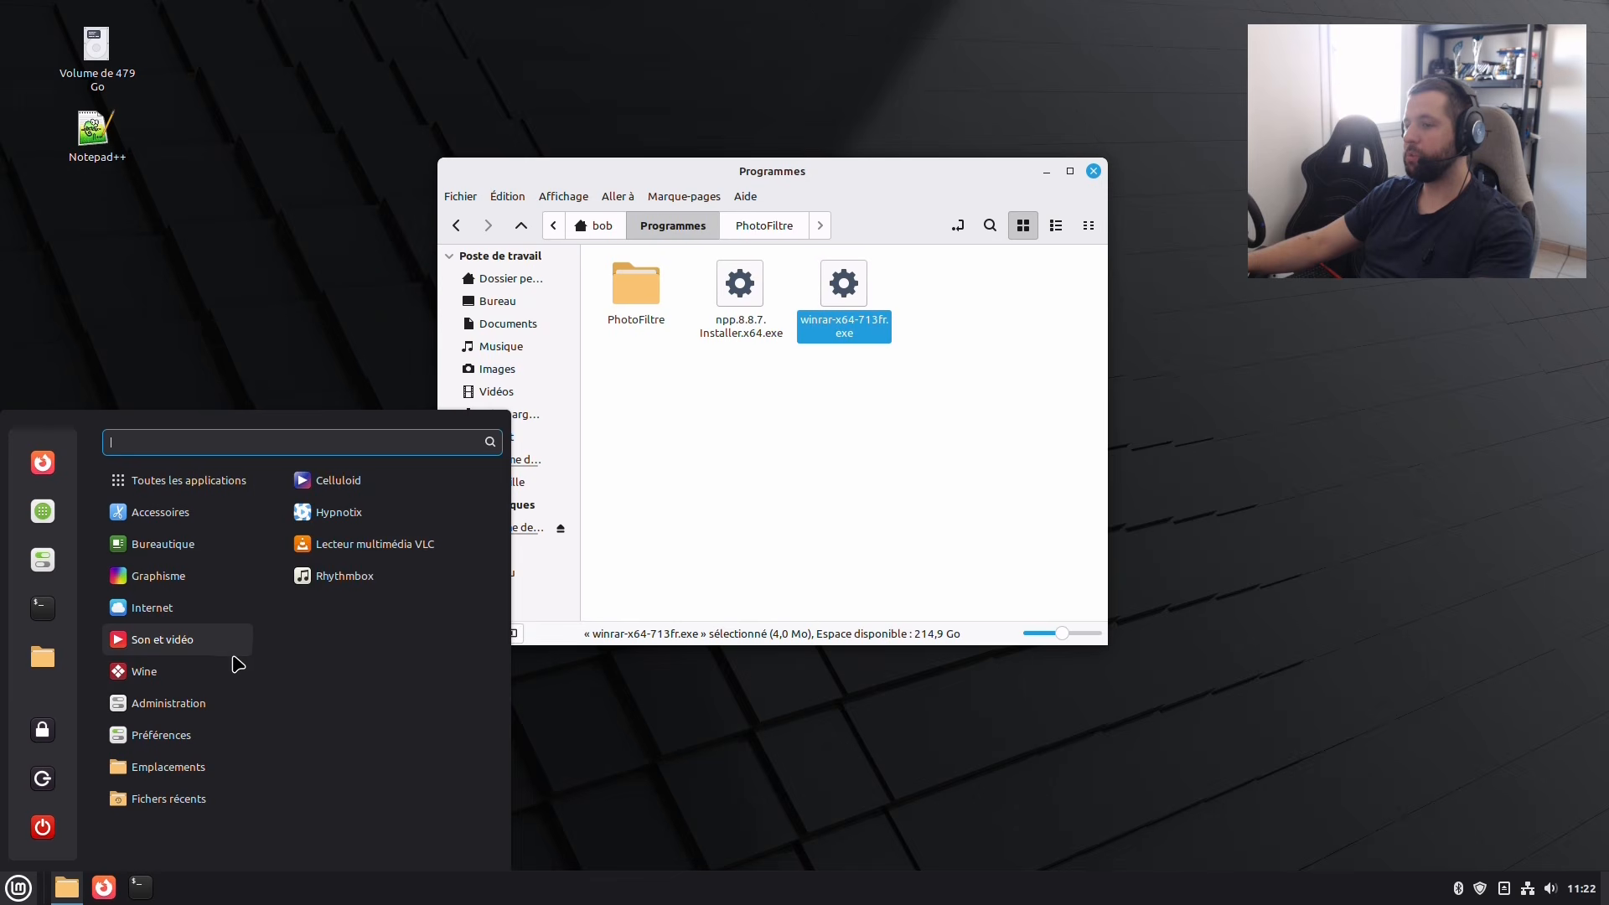
mouse_move(230, 670)
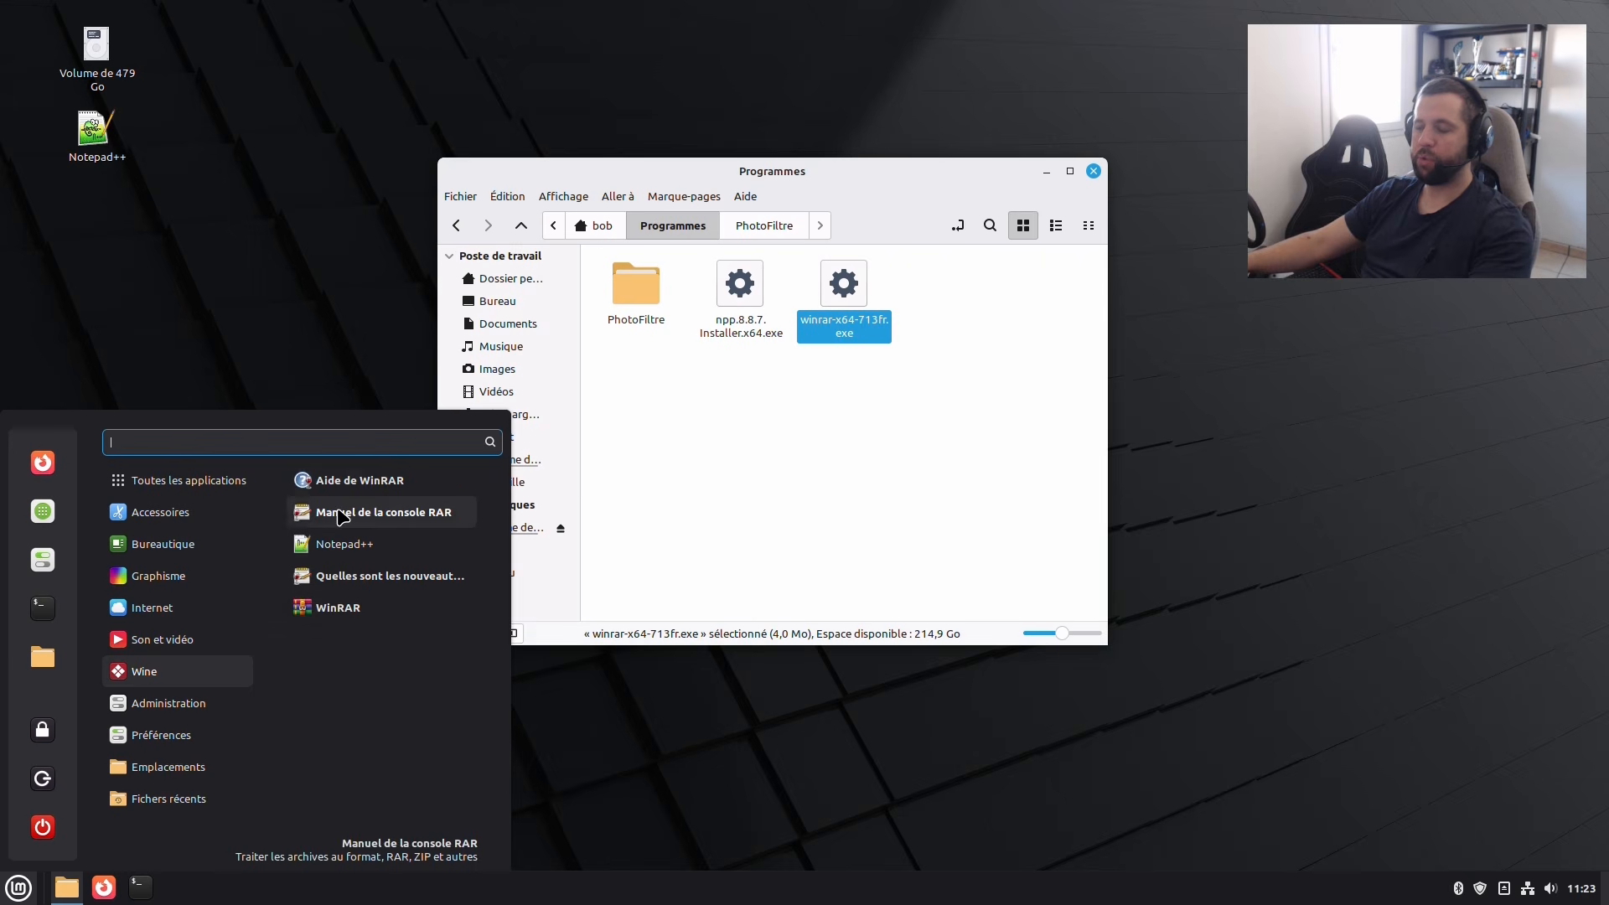
left_click(340, 608)
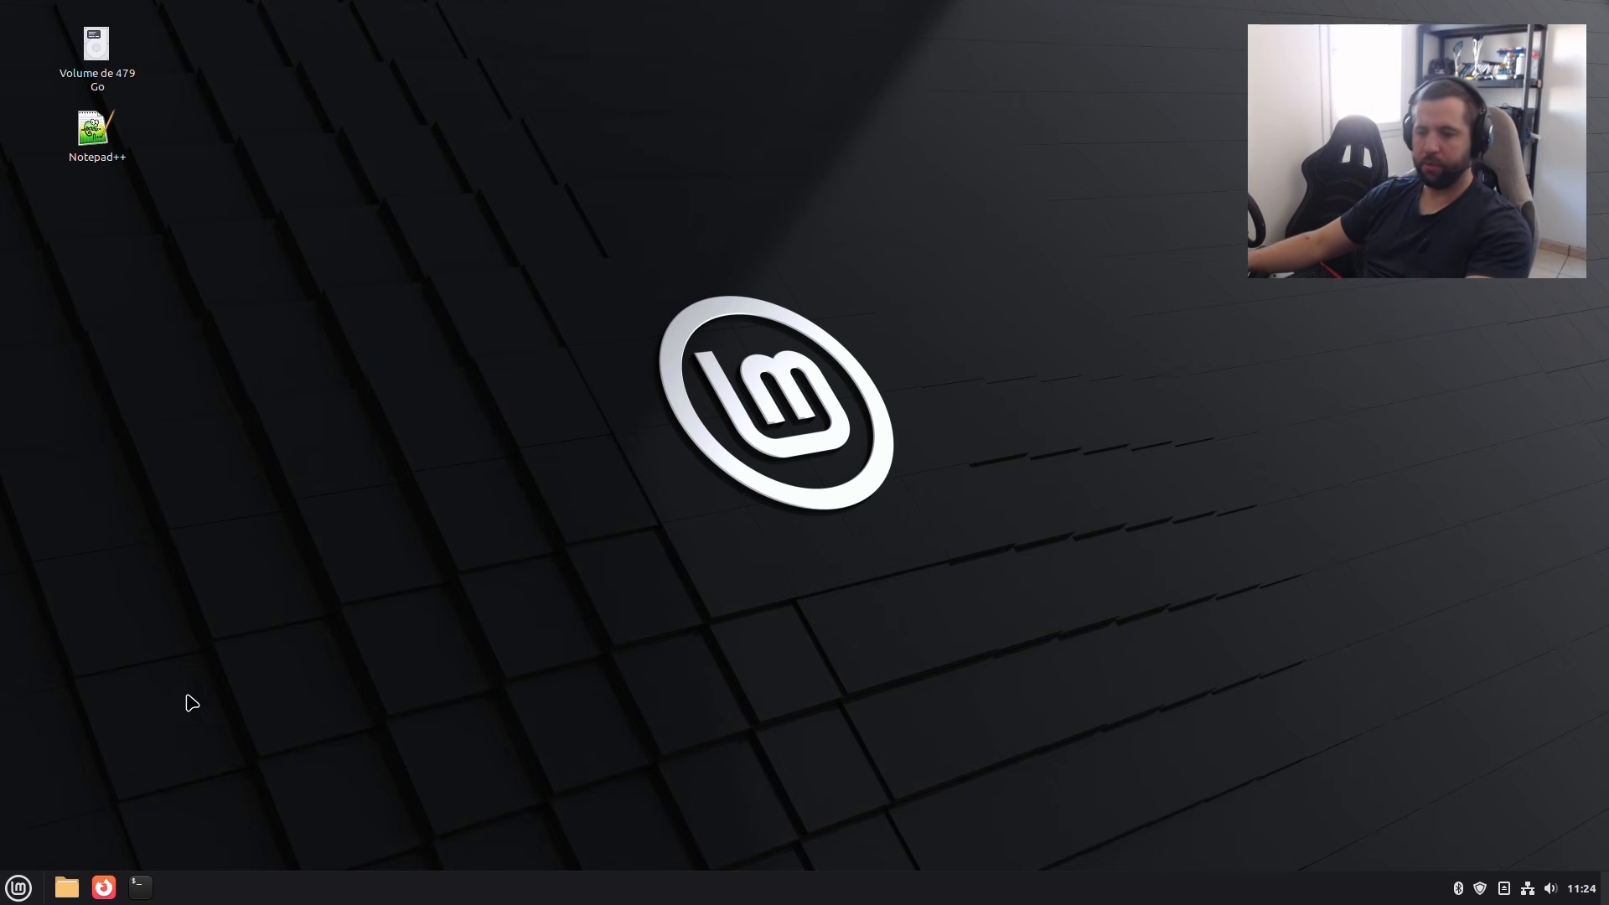
Switch to Logithèque, search for wine and open the details of Winetricks.
left_click(17, 887)
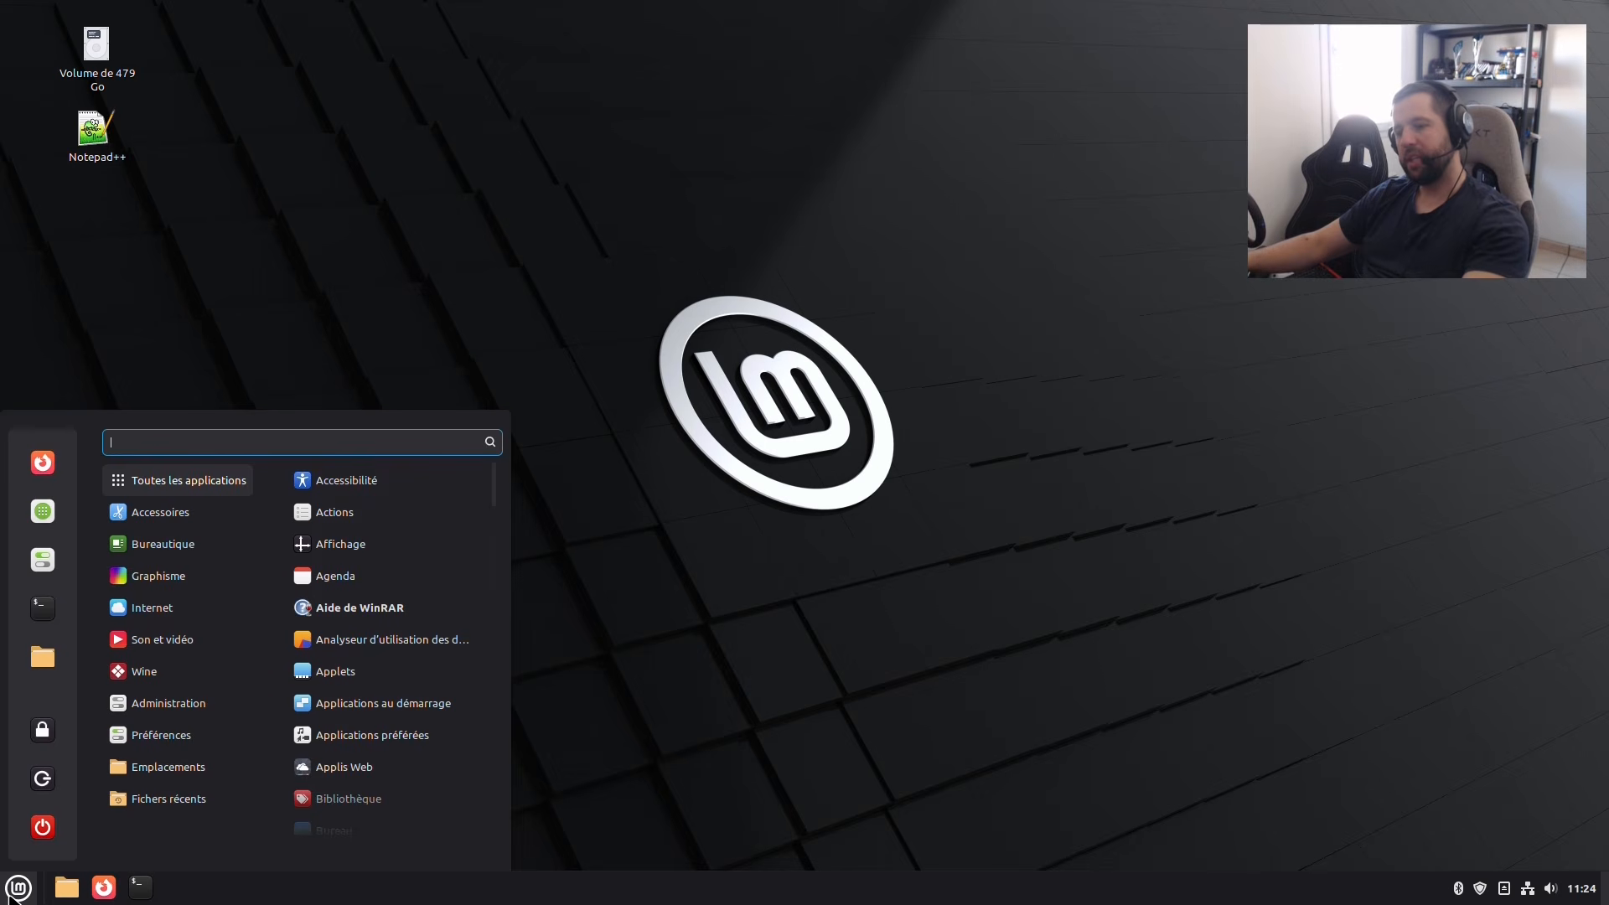
left_click(43, 511)
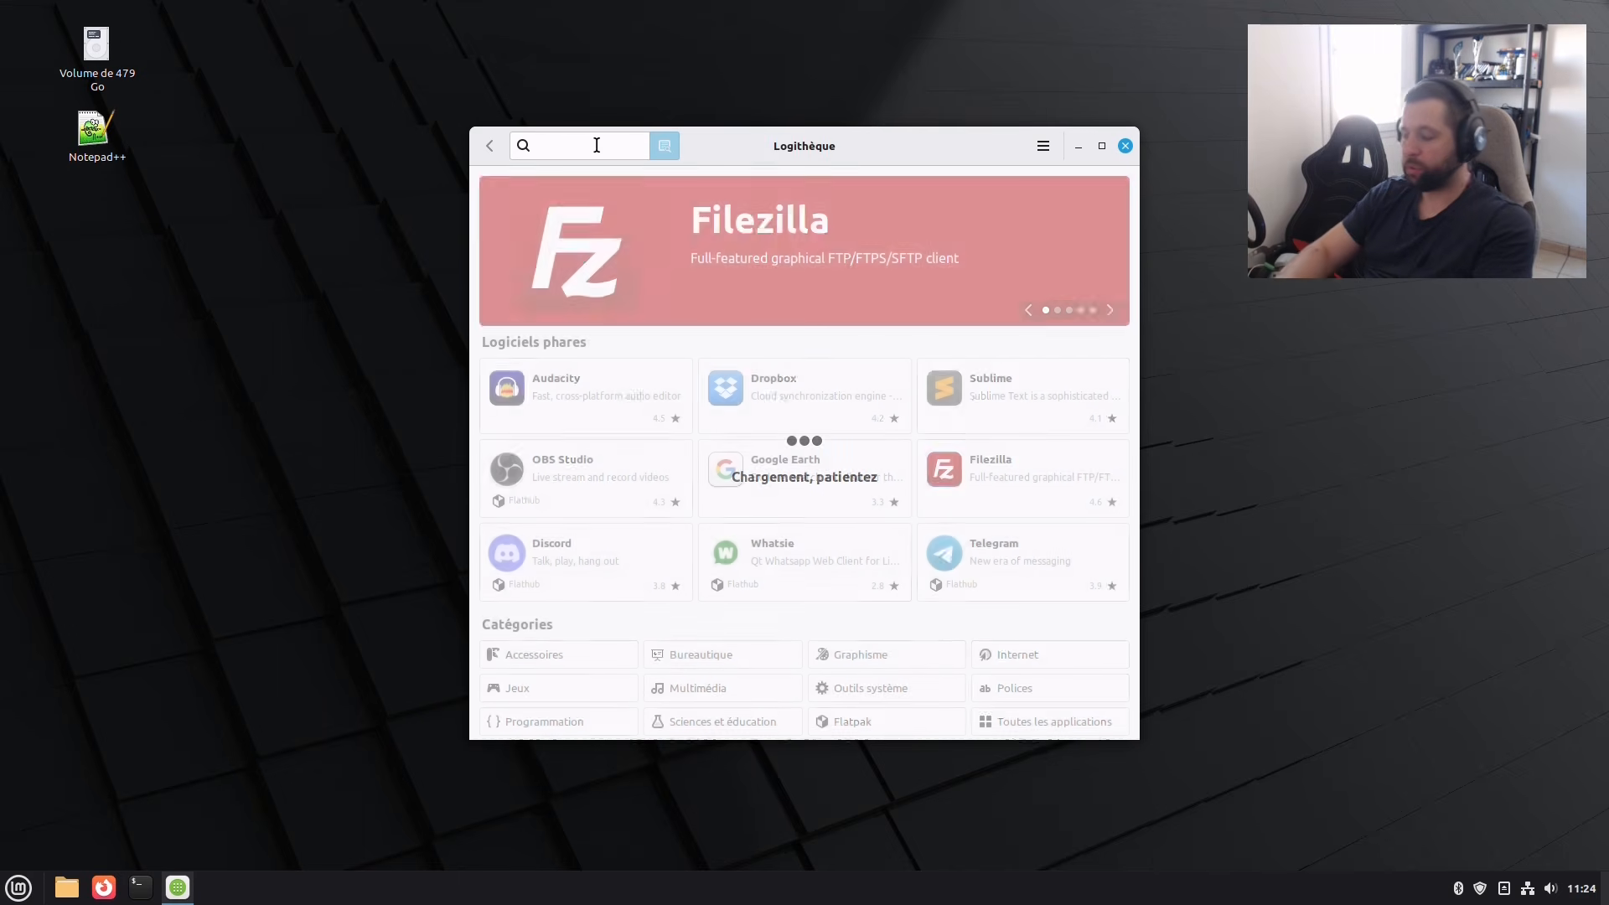
type("wine")
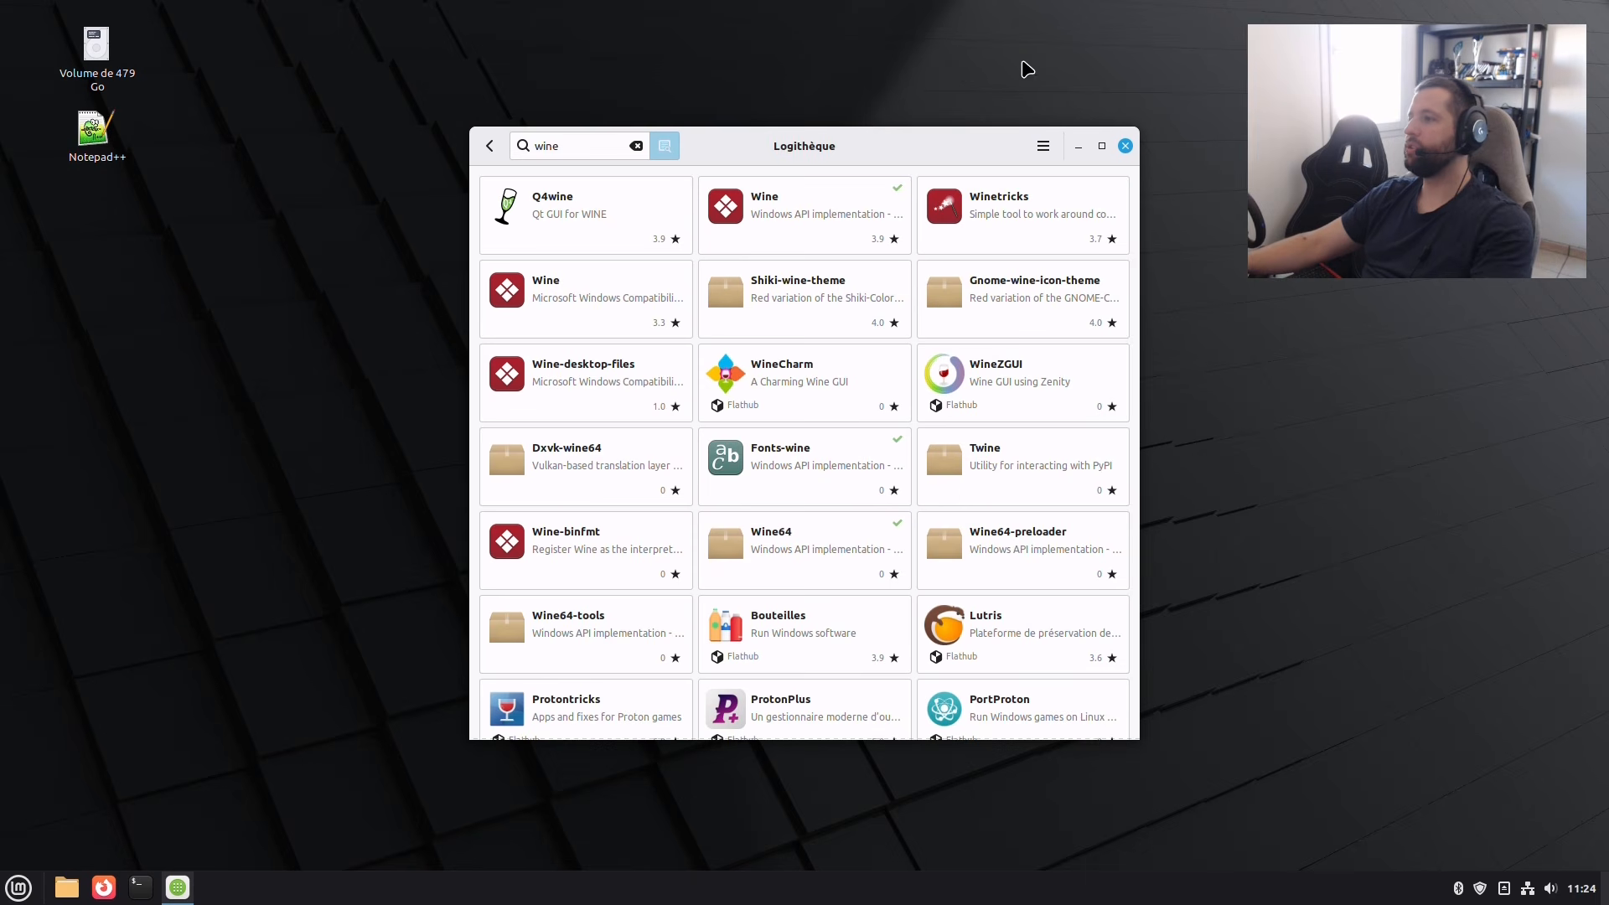
left_click(1024, 213)
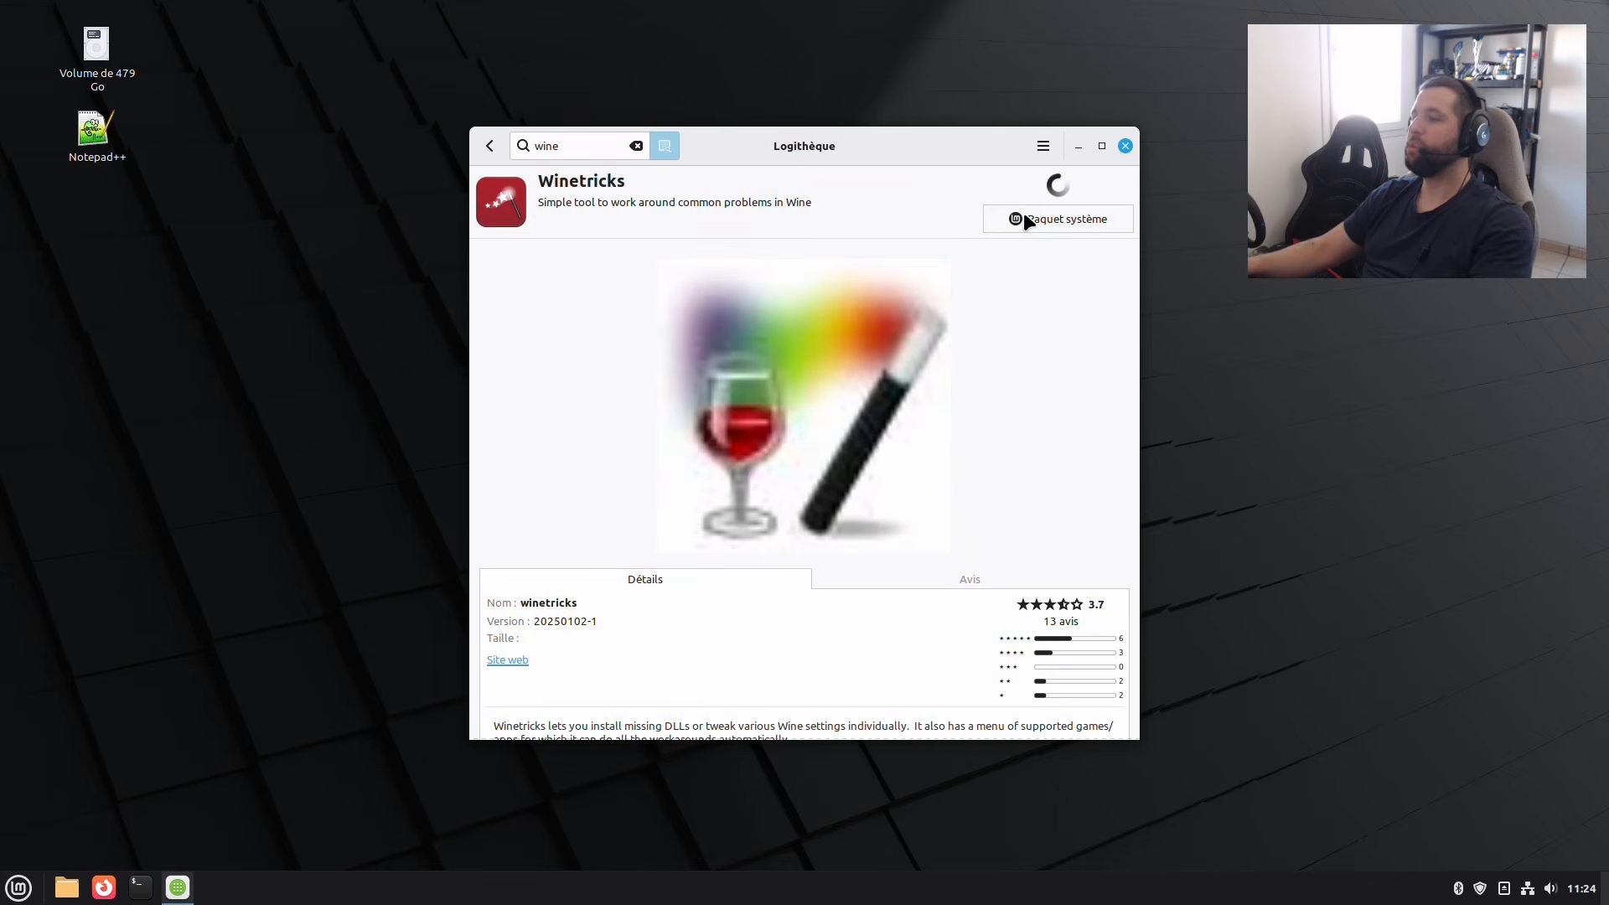
Install Winetricks as a system package and authorise the installation with the account password.
left_click(1028, 182)
left_click(947, 587)
type("****")
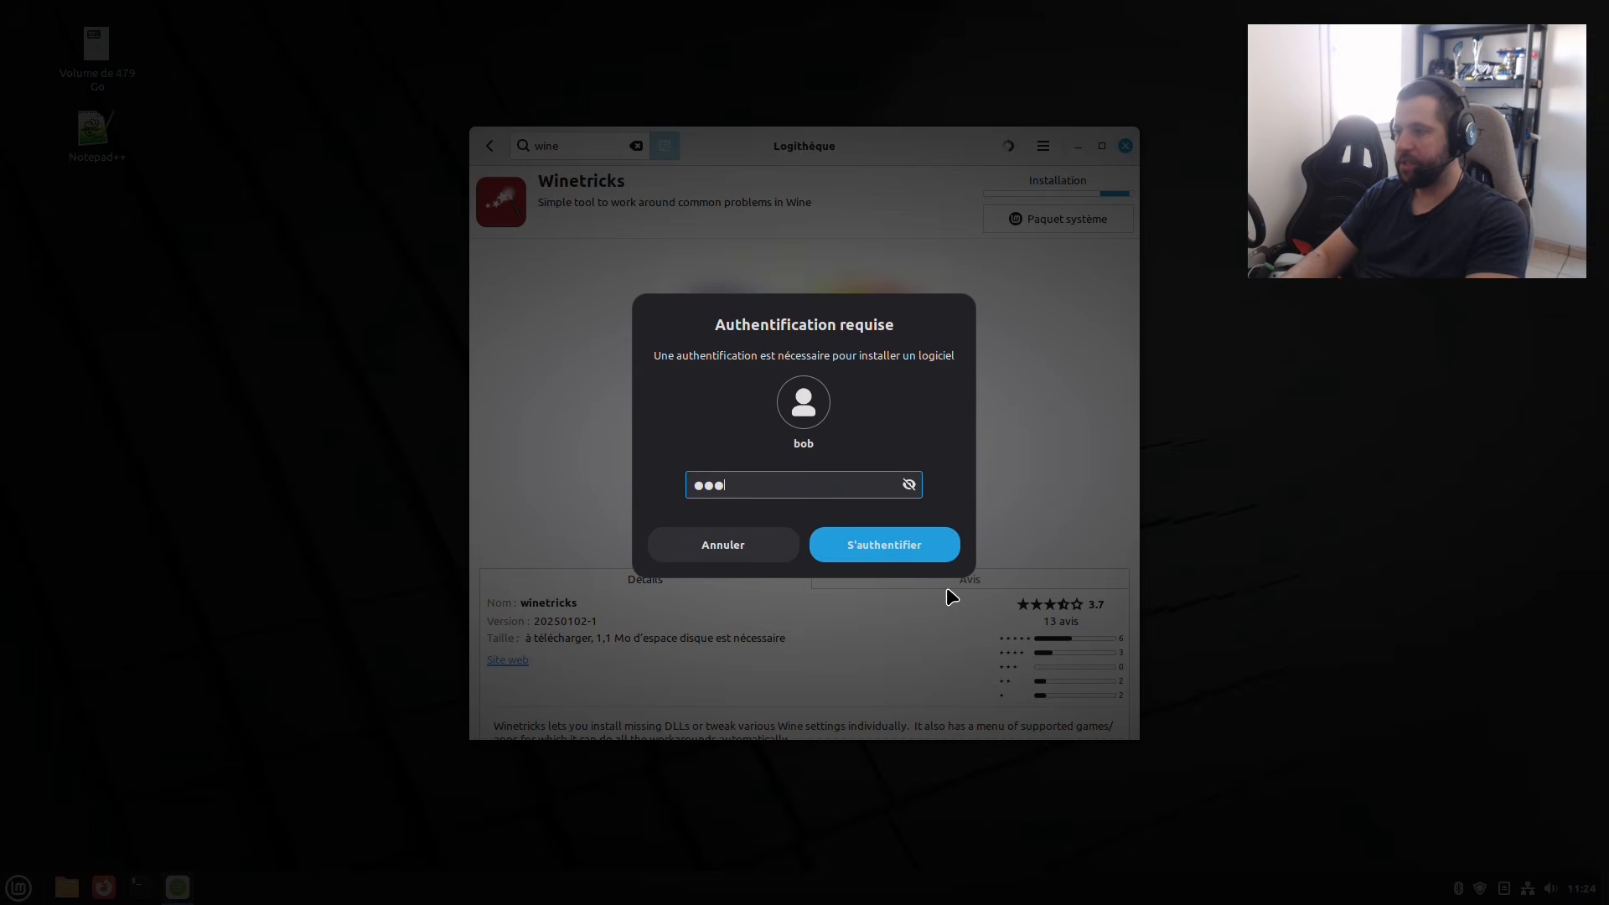
key("Return")
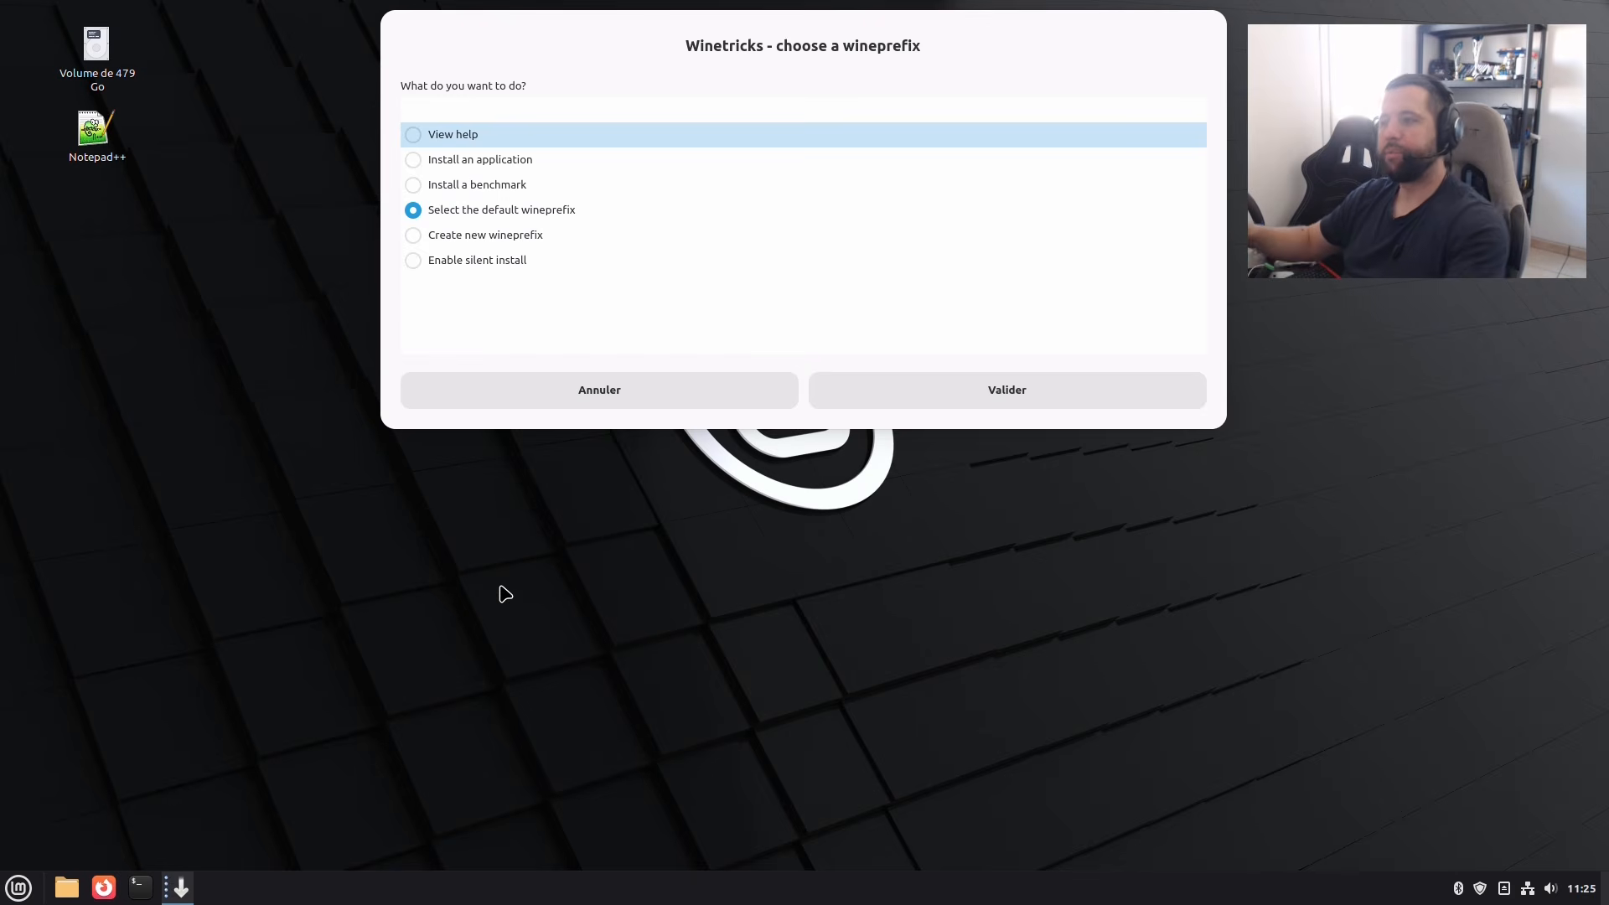
Select the default wineprefix in Winetricks and choose to install a Windows DLL or component.
left_click(1099, 385)
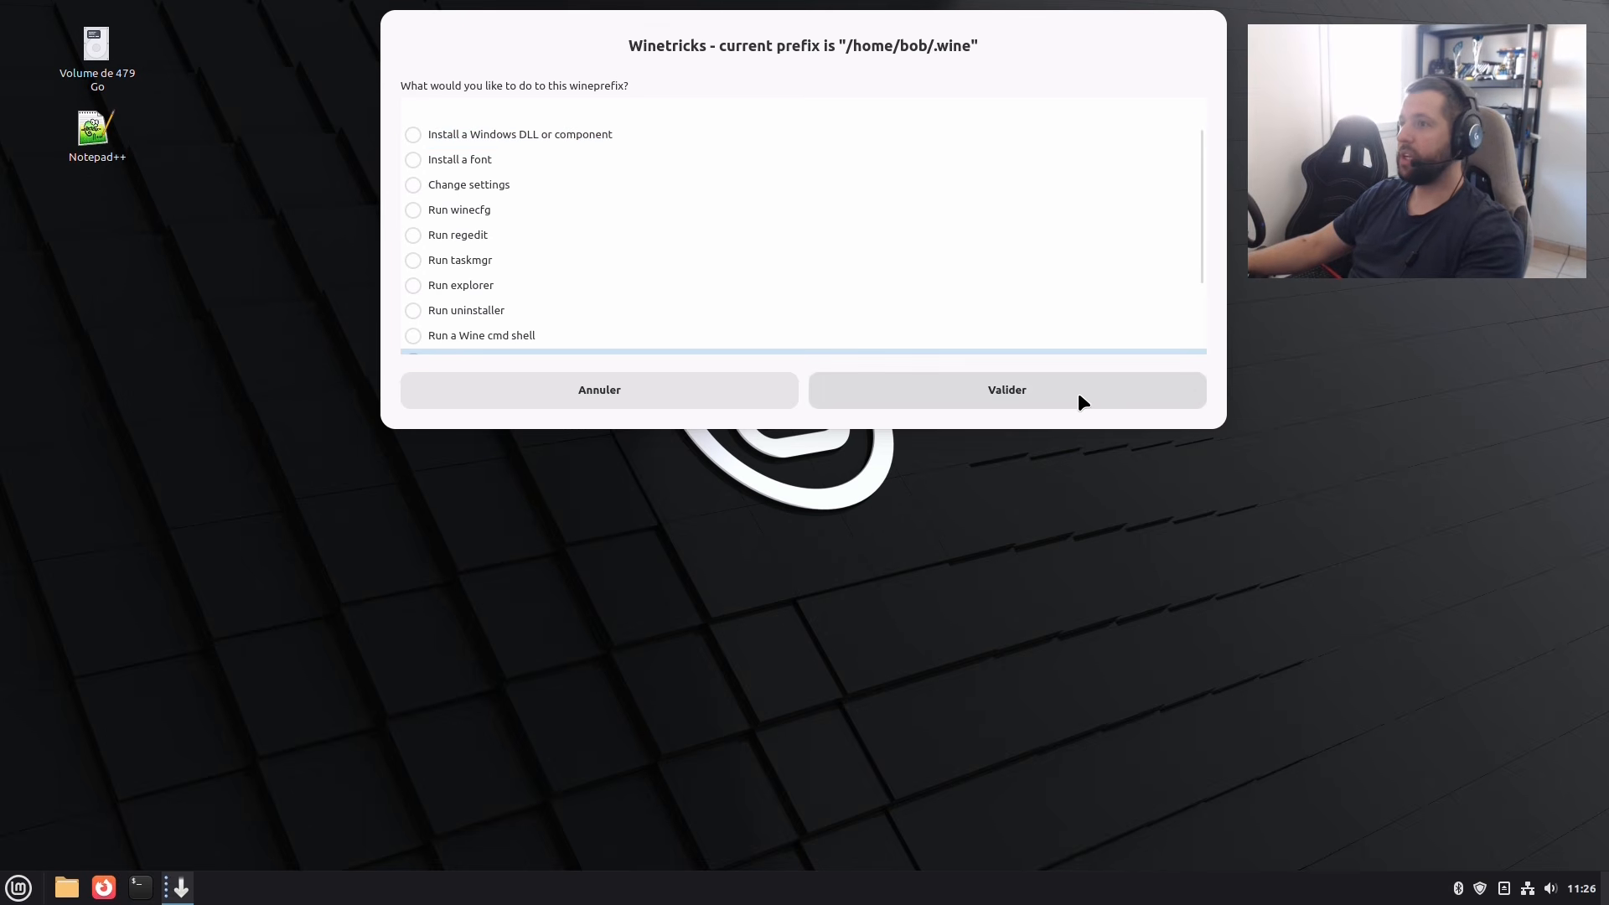
left_click(496, 136)
left_click(955, 396)
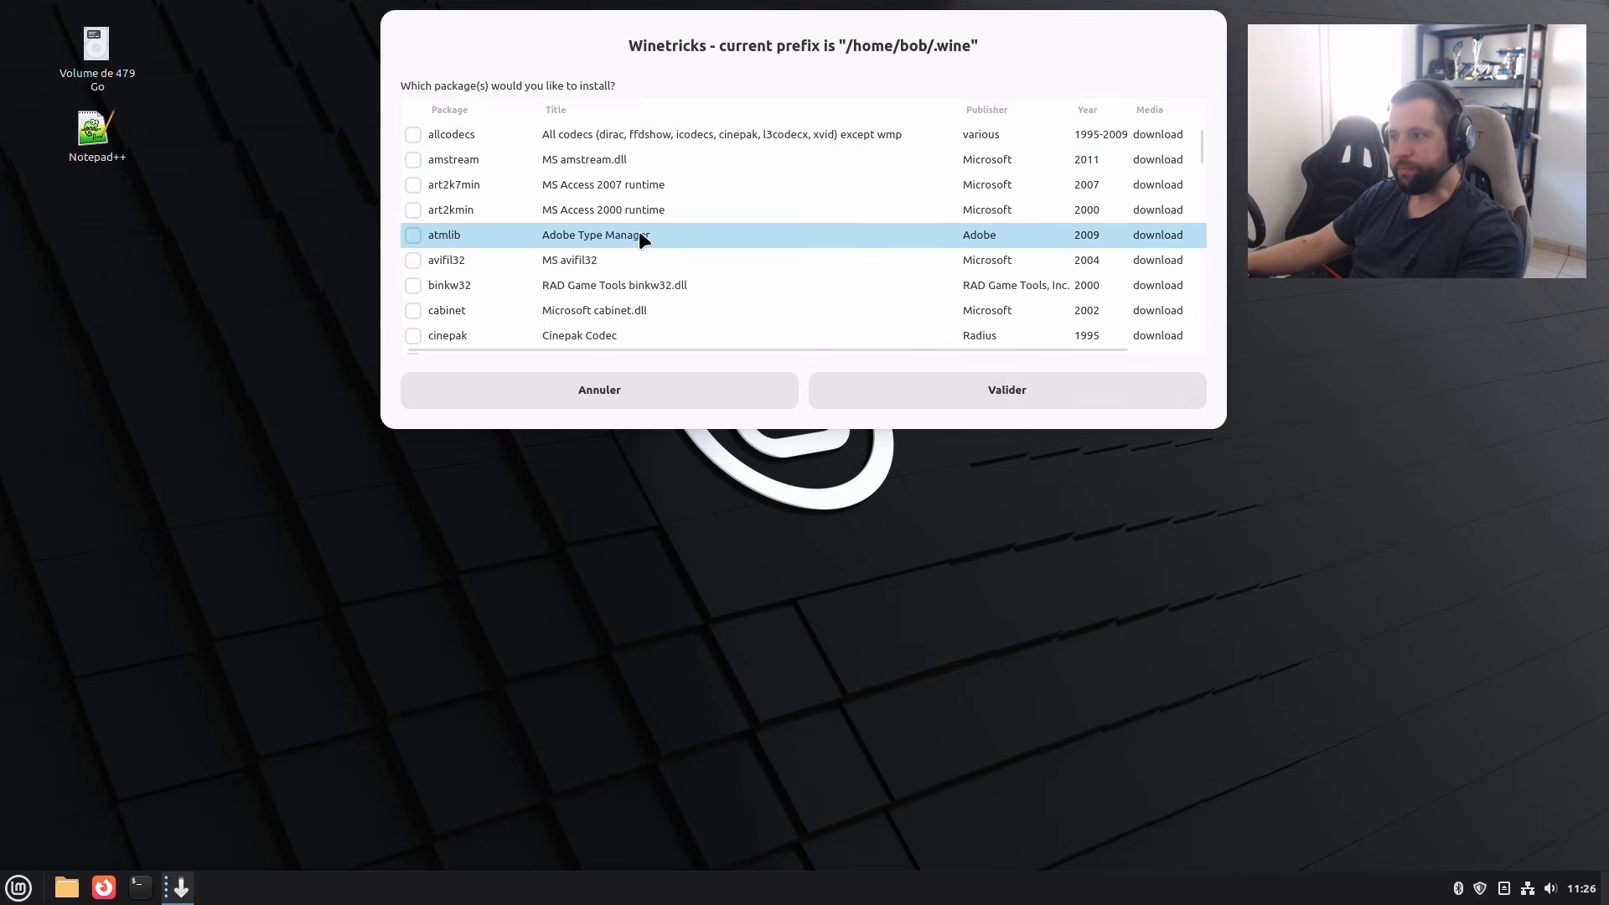
Find the dotnet461 (MS .NET 4.6.1) package in the component list and start its installation.
scroll(641, 238, "down", 2)
scroll(639, 229, "down", 5)
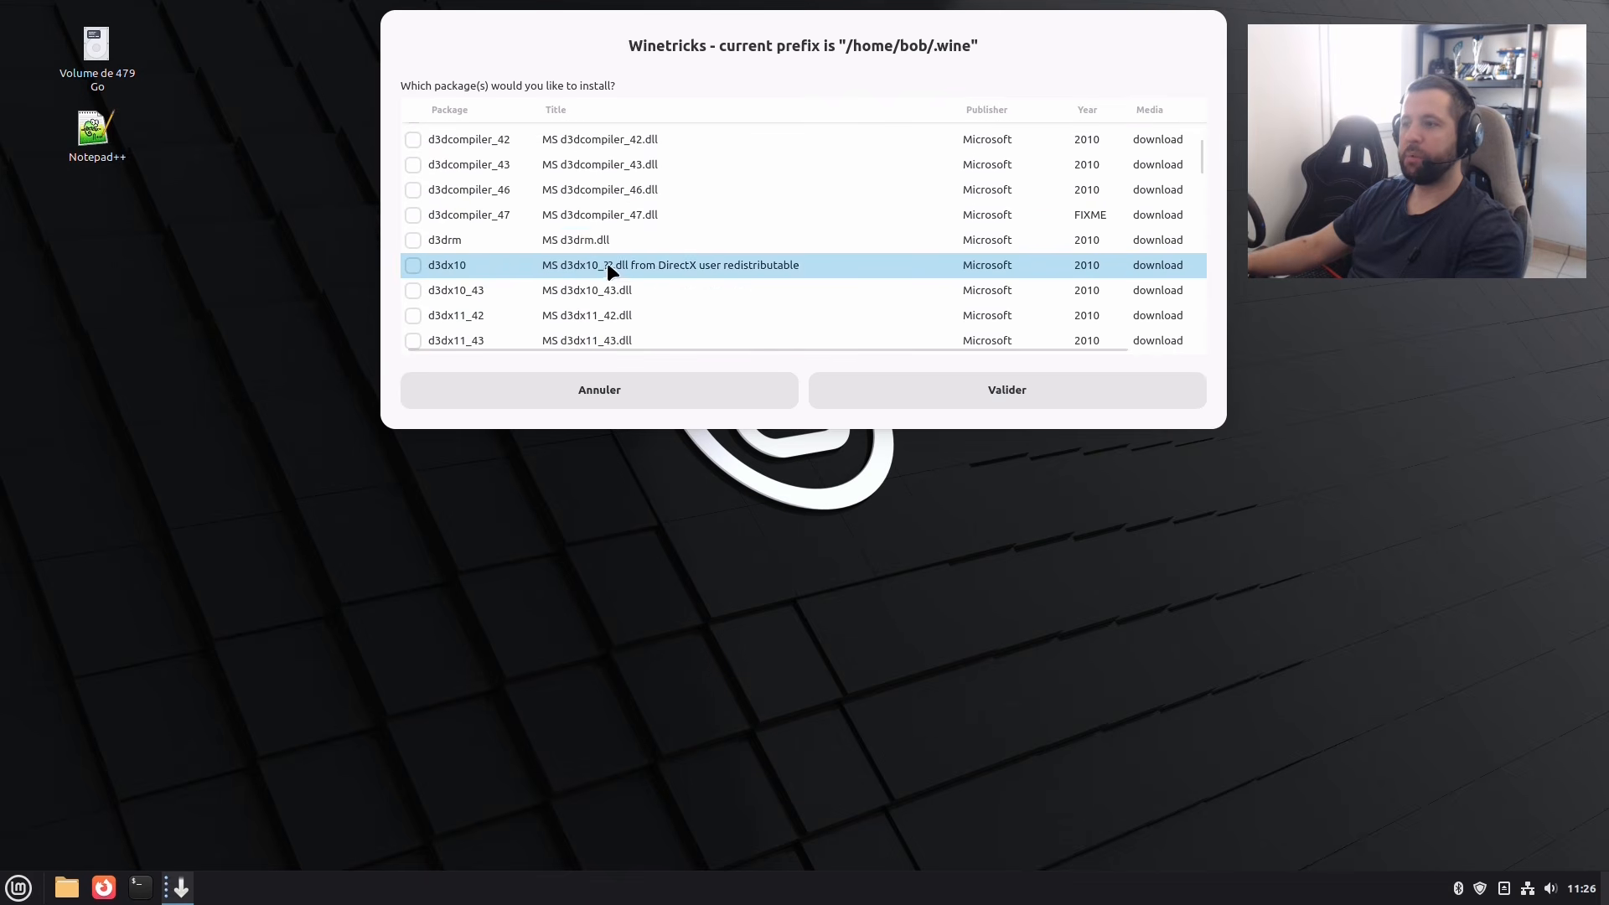
scroll(610, 256, "down", 8)
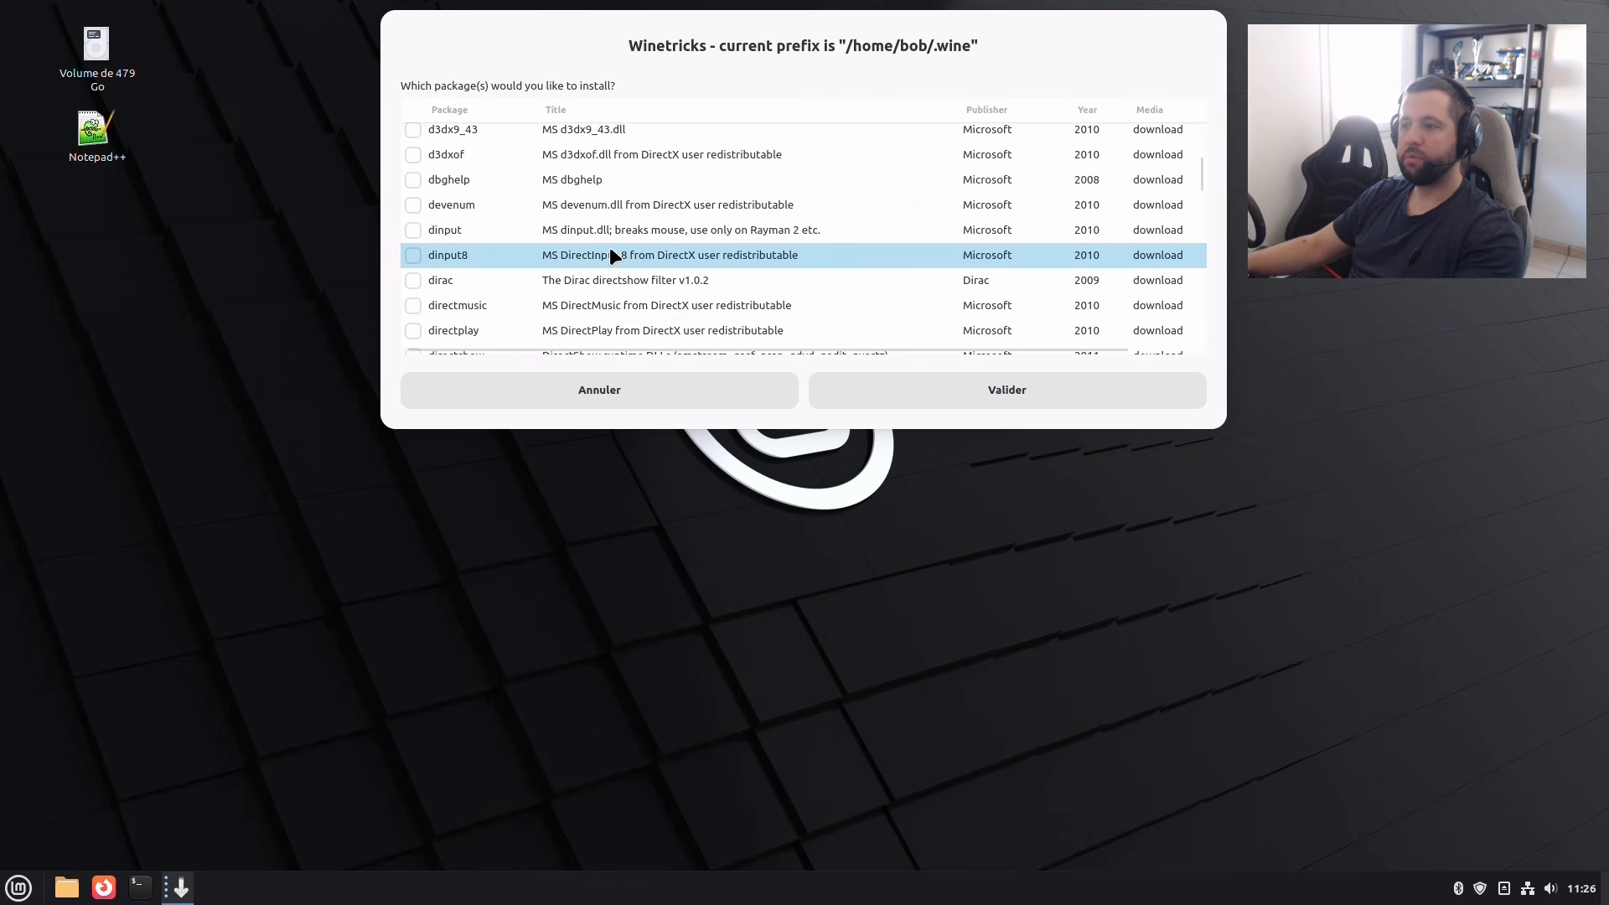
scroll(610, 251, "down", 6)
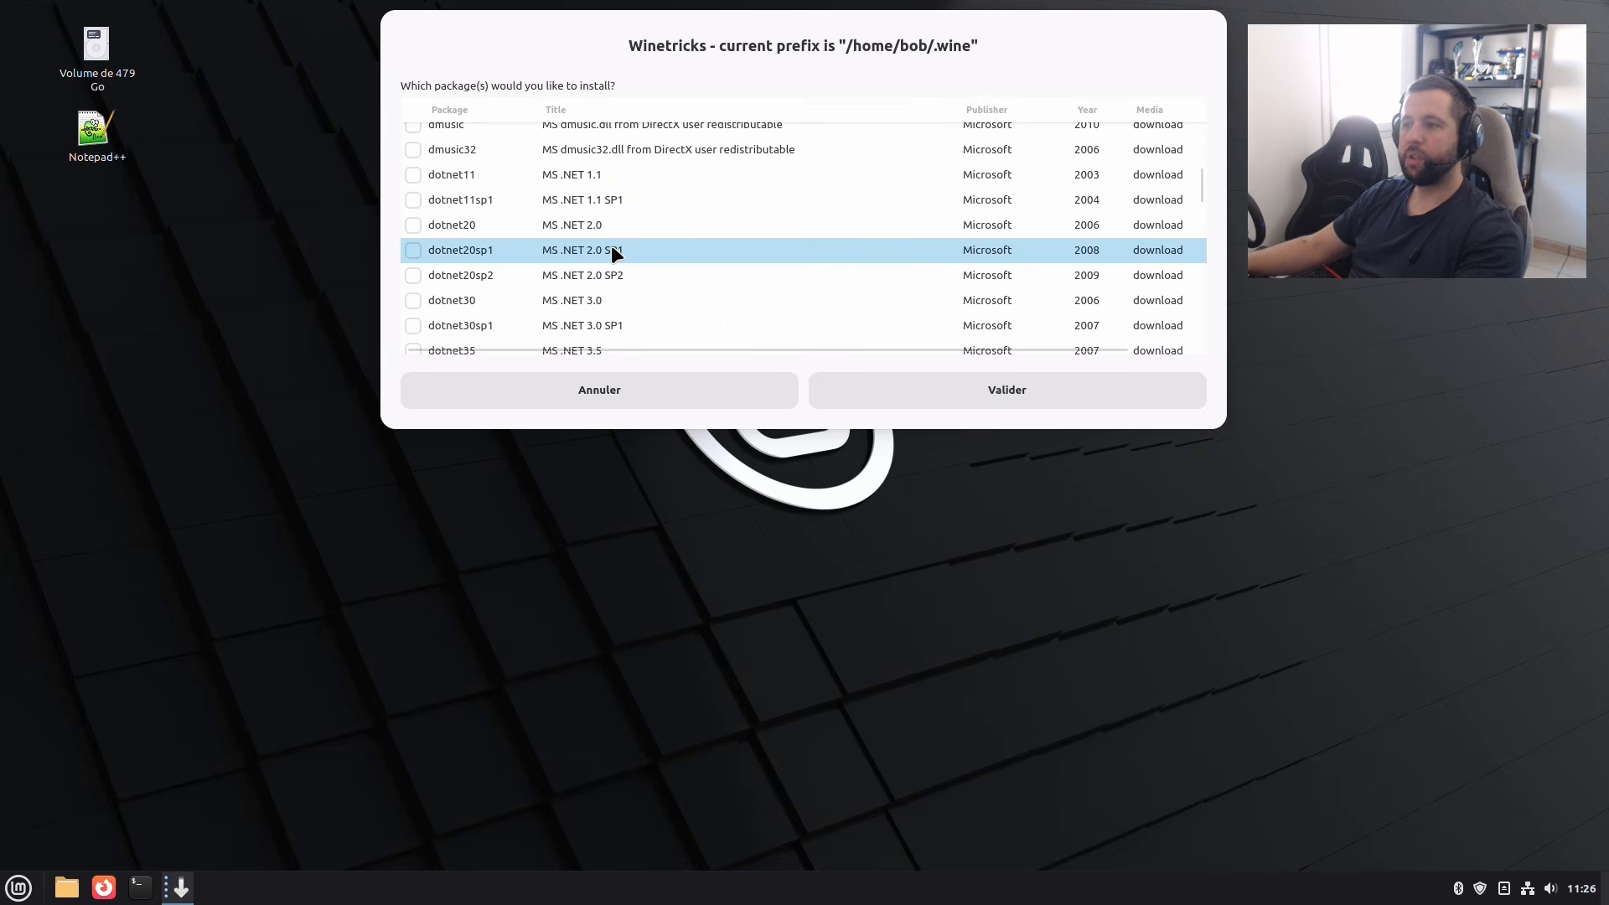
scroll(494, 275, "down", 1)
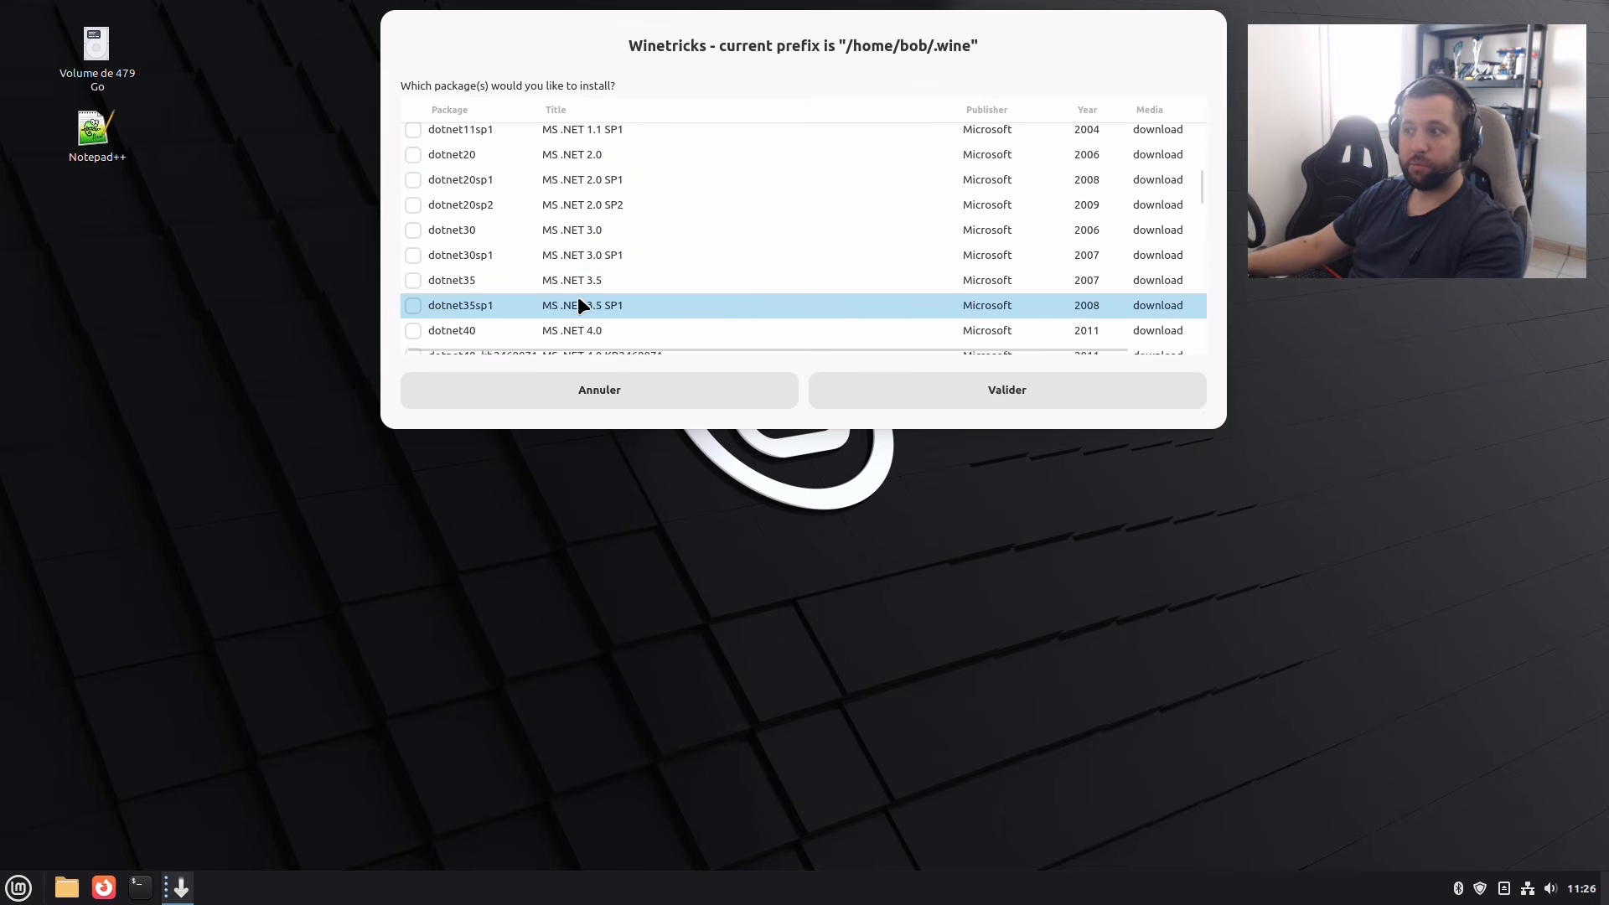
scroll(578, 293, "down", 1)
scroll(580, 285, "down", 9)
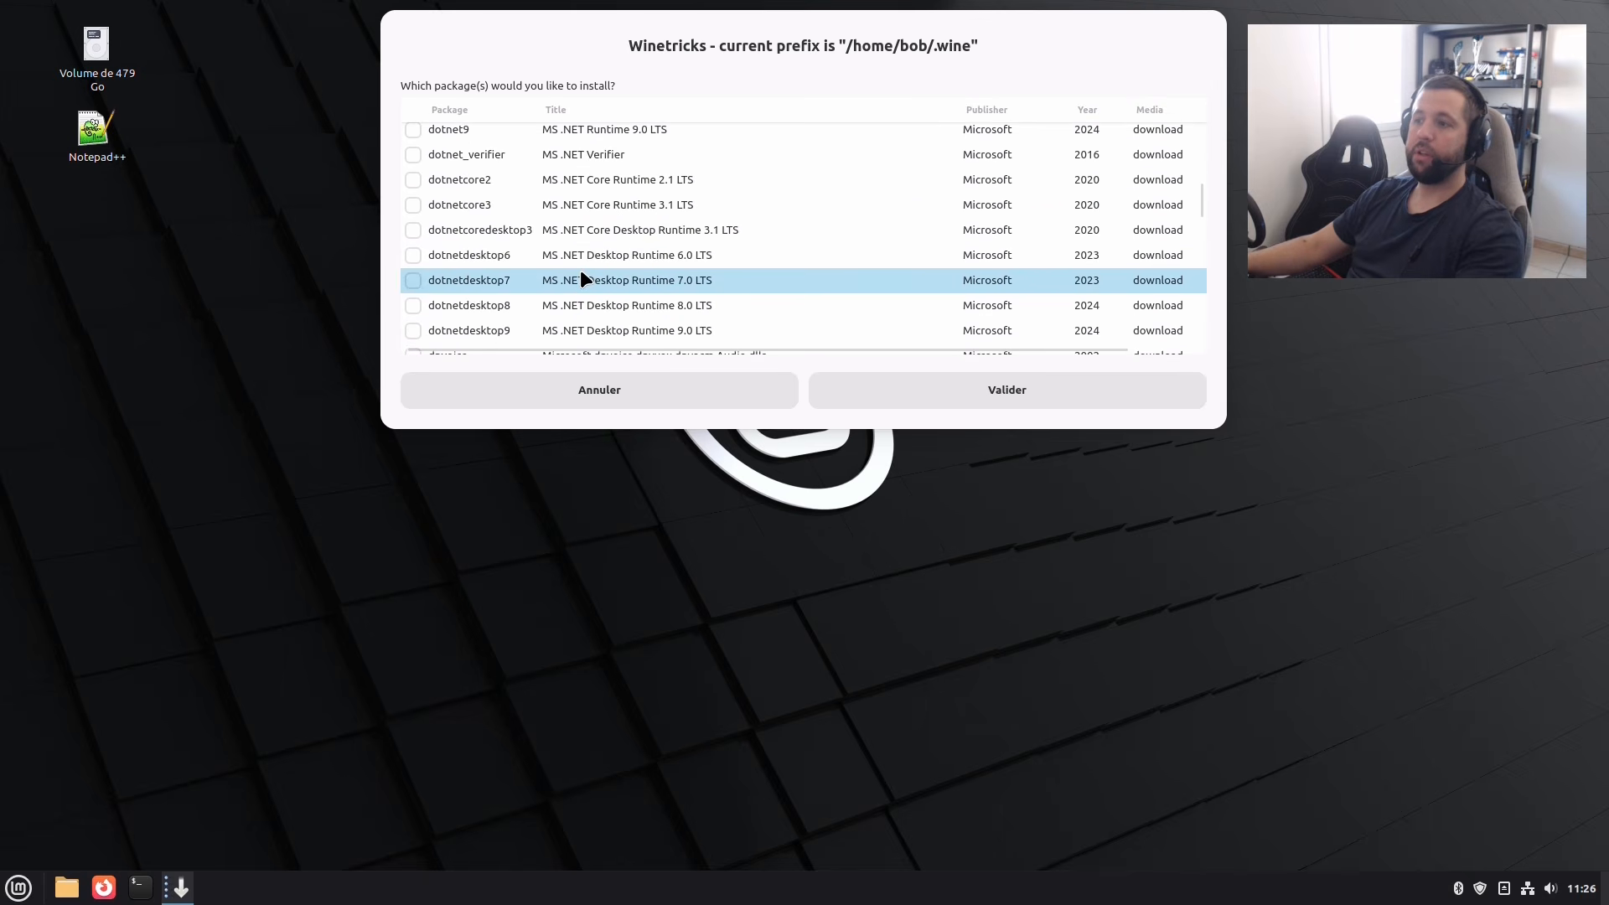
scroll(580, 269, "down", 2)
scroll(583, 258, "up", 8)
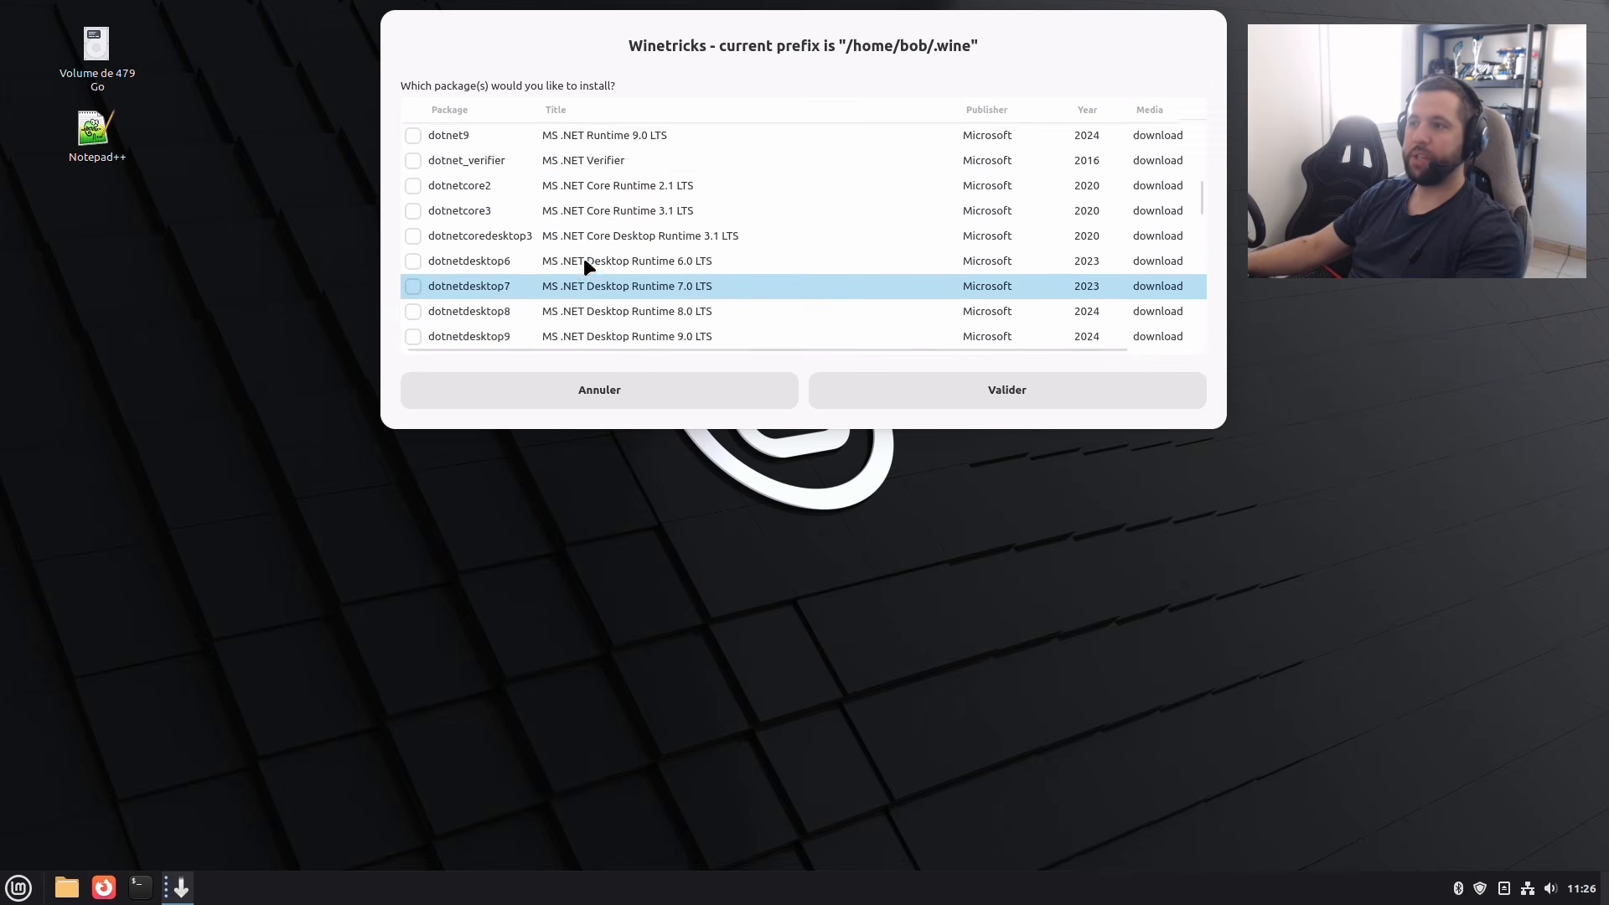
scroll(590, 256, "up", 2)
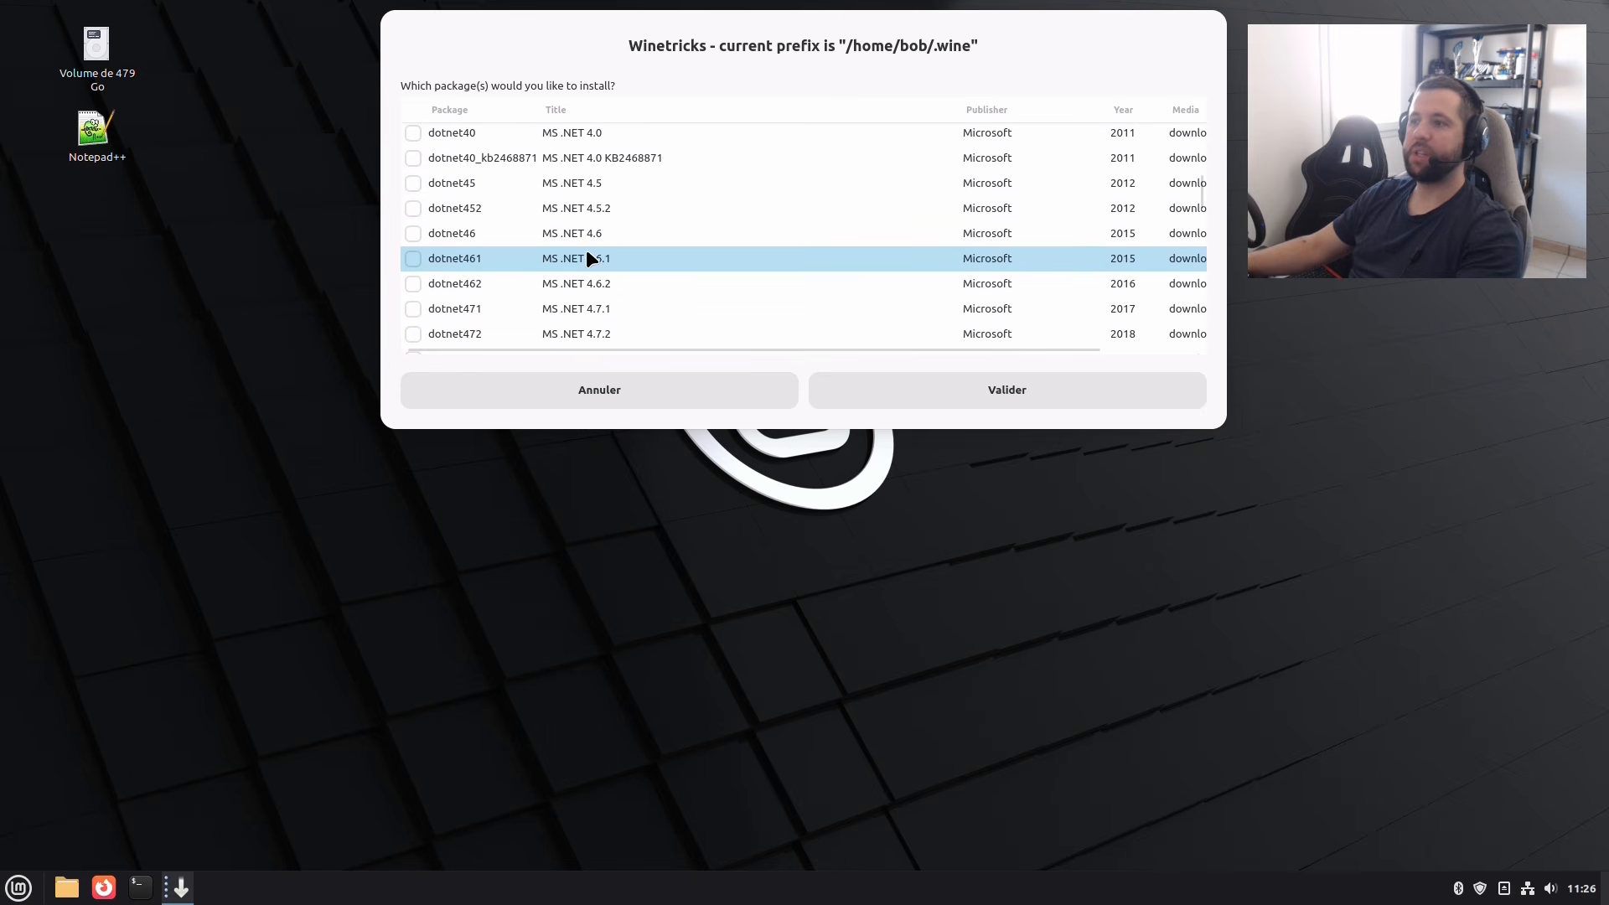
left_click(474, 258)
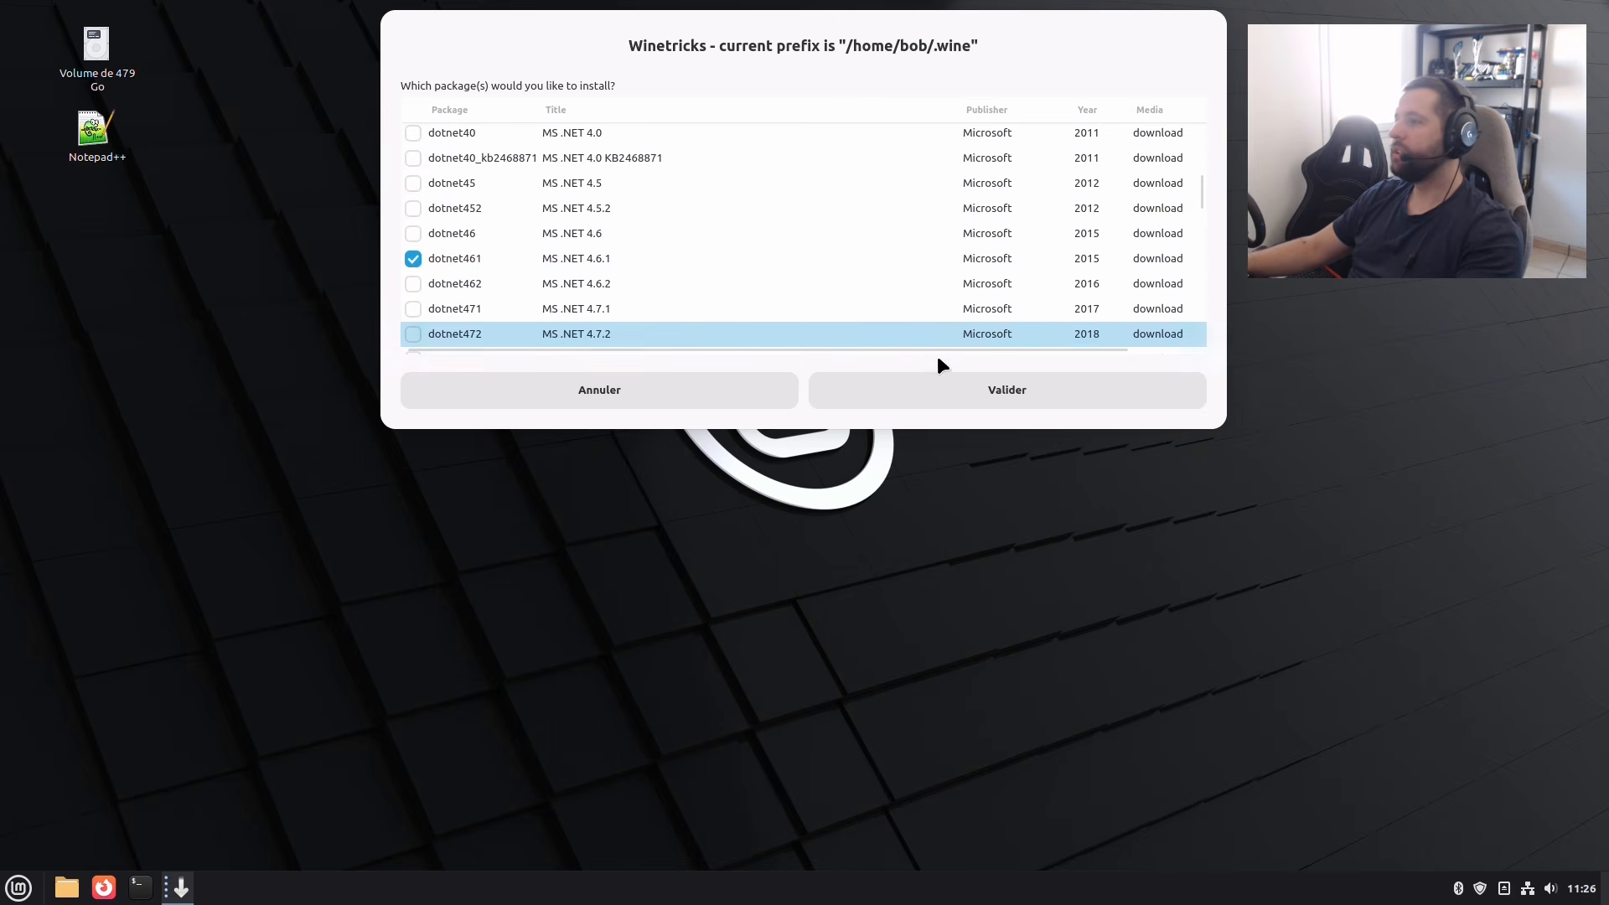
left_click(948, 390)
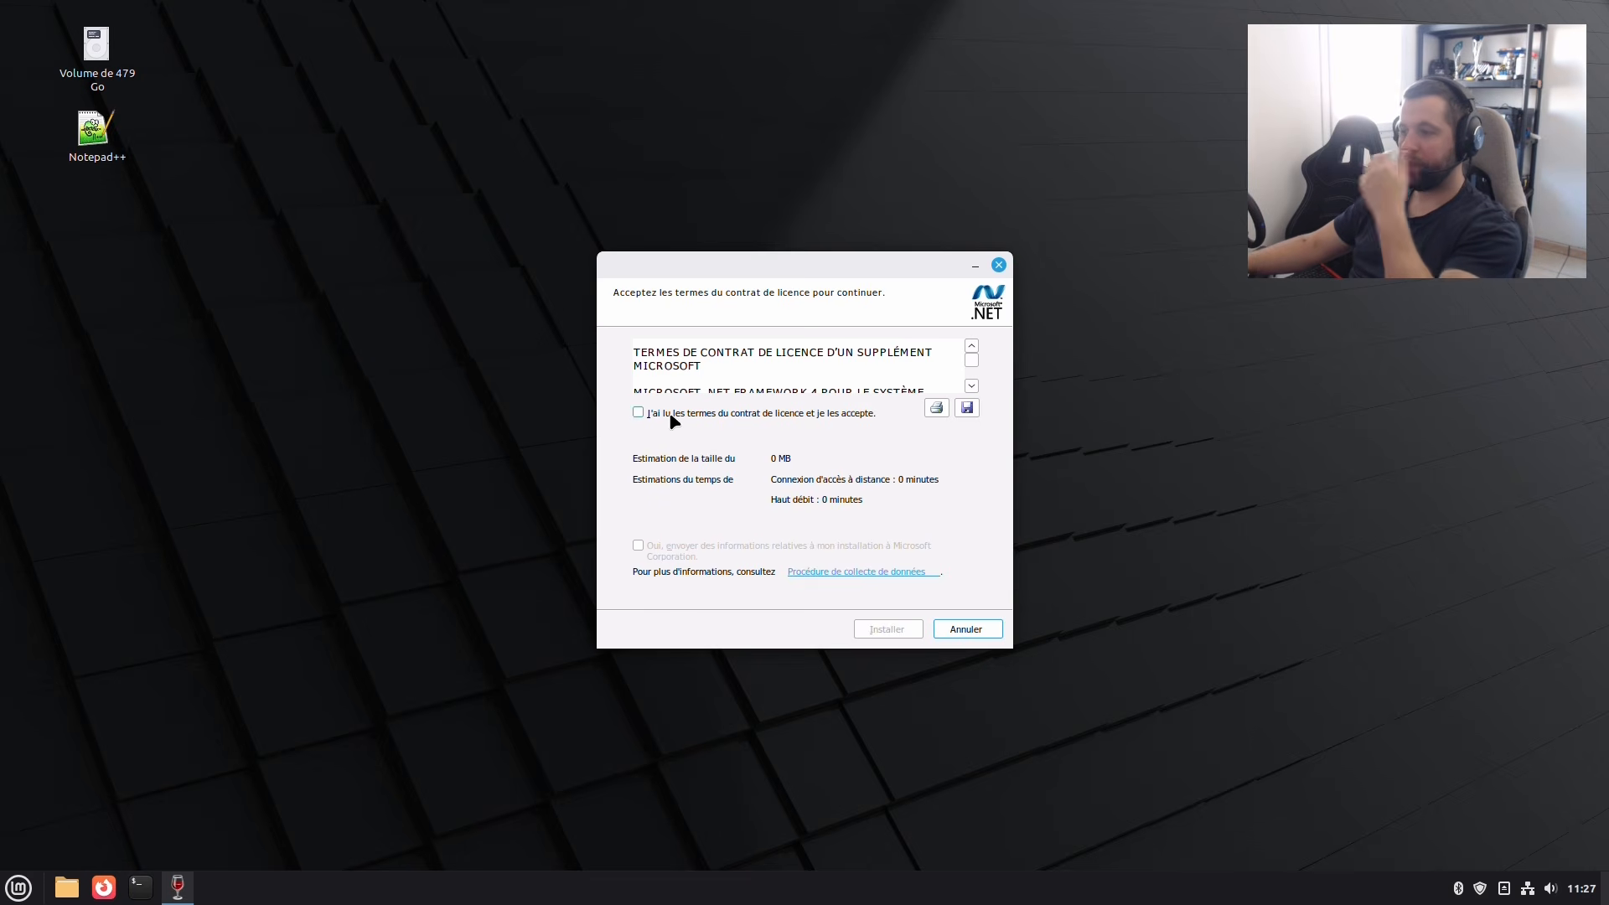
Accept the .NET Framework 4 licence terms, install it and finish the setup.
left_click(657, 414)
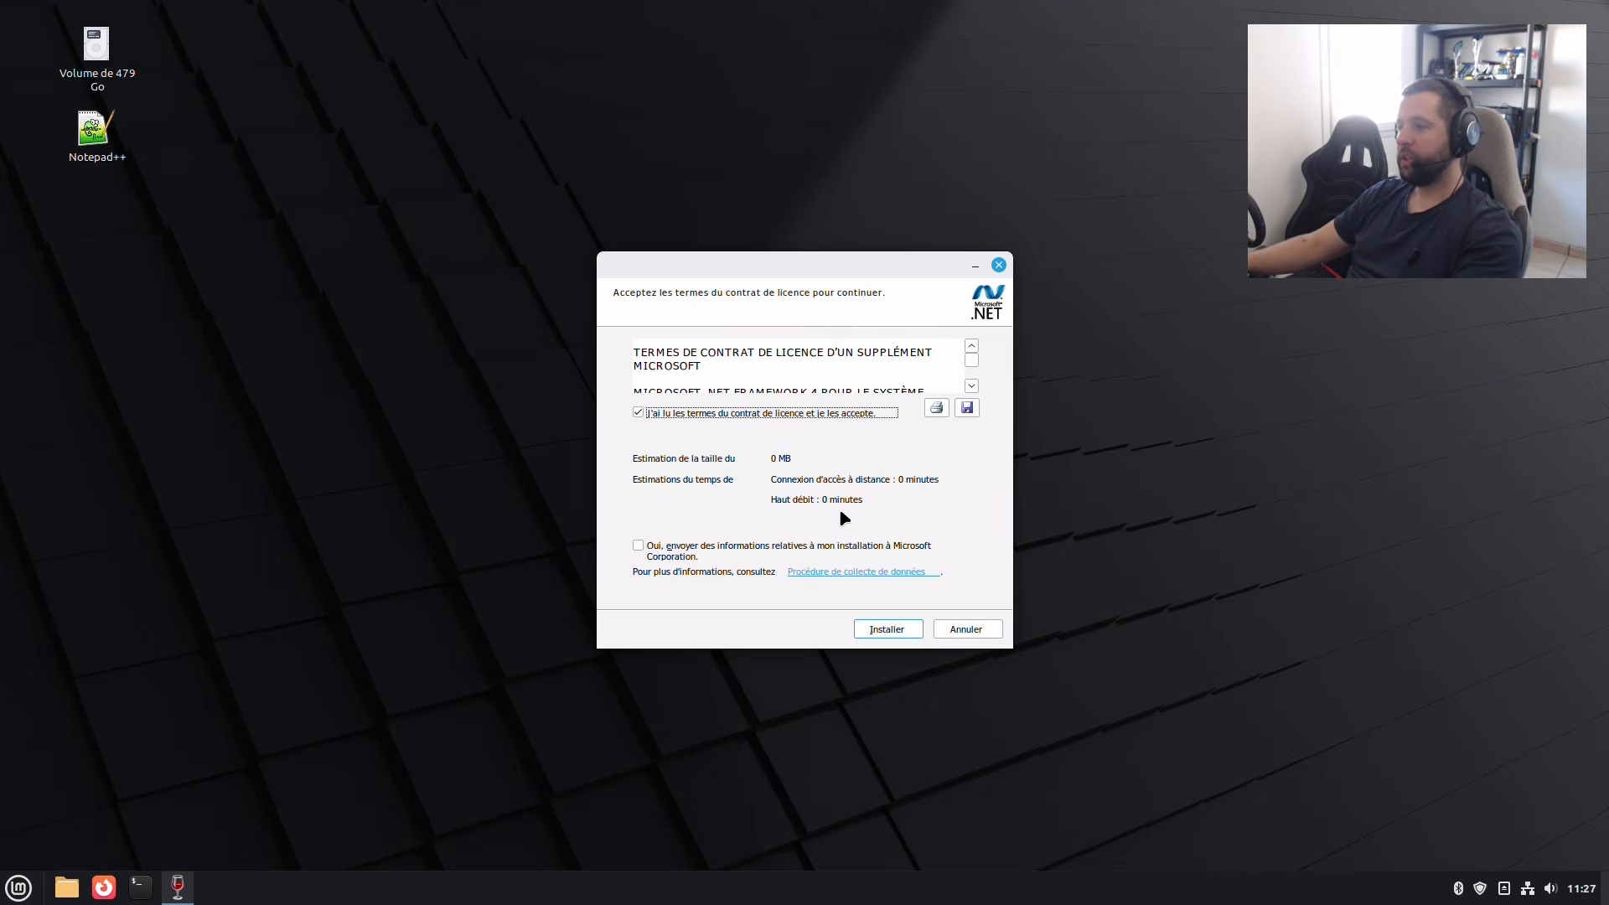
left_click(912, 630)
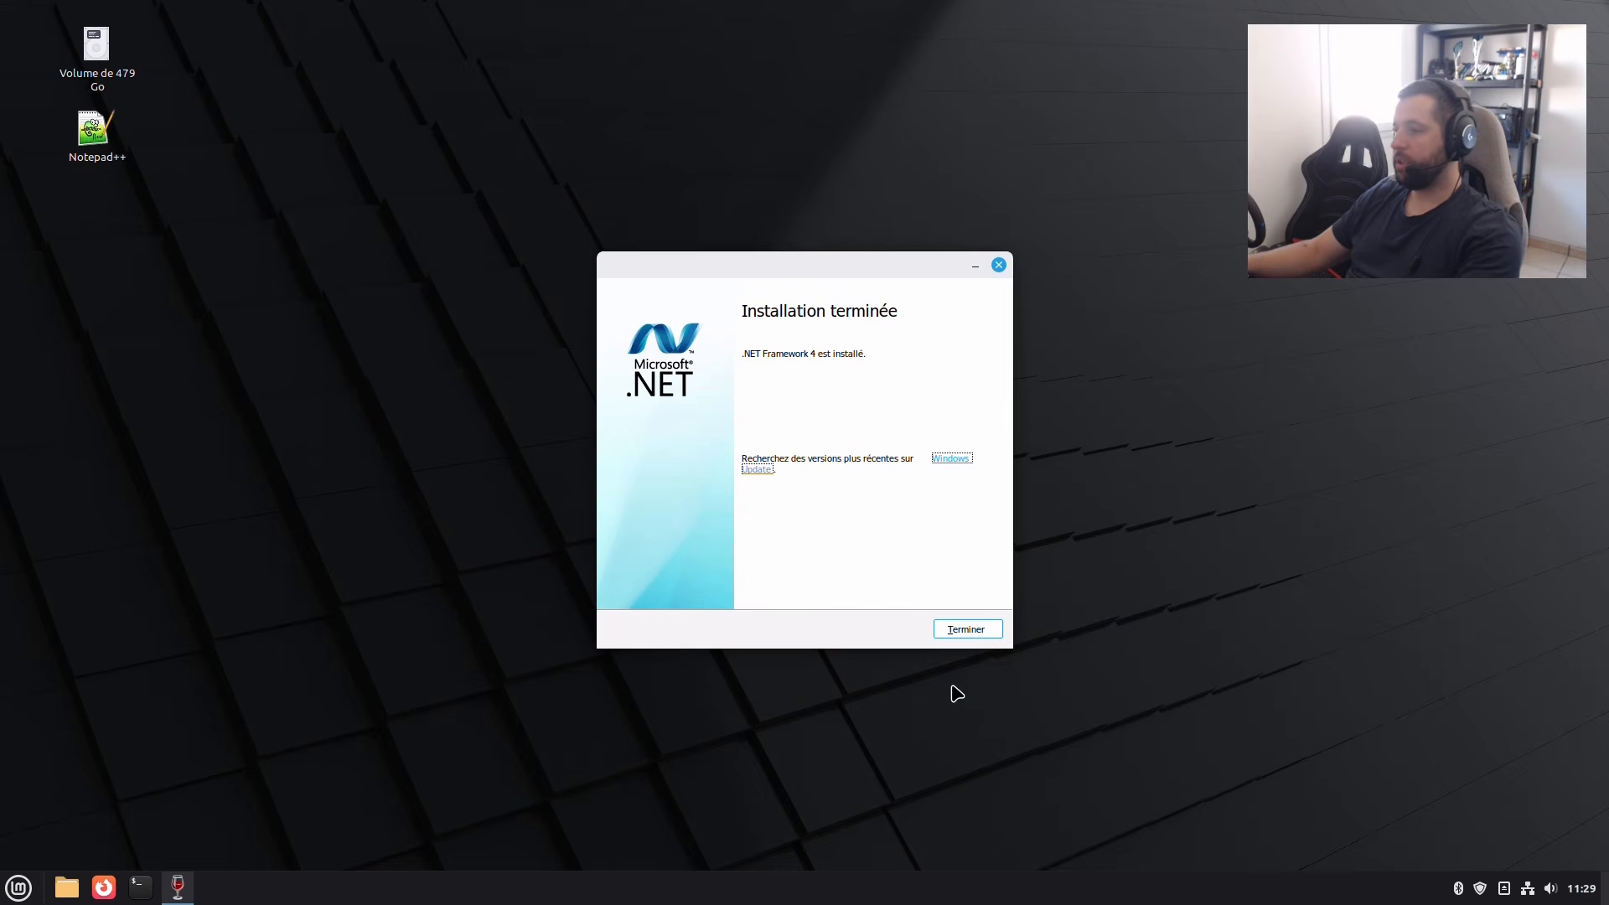
left_click(972, 630)
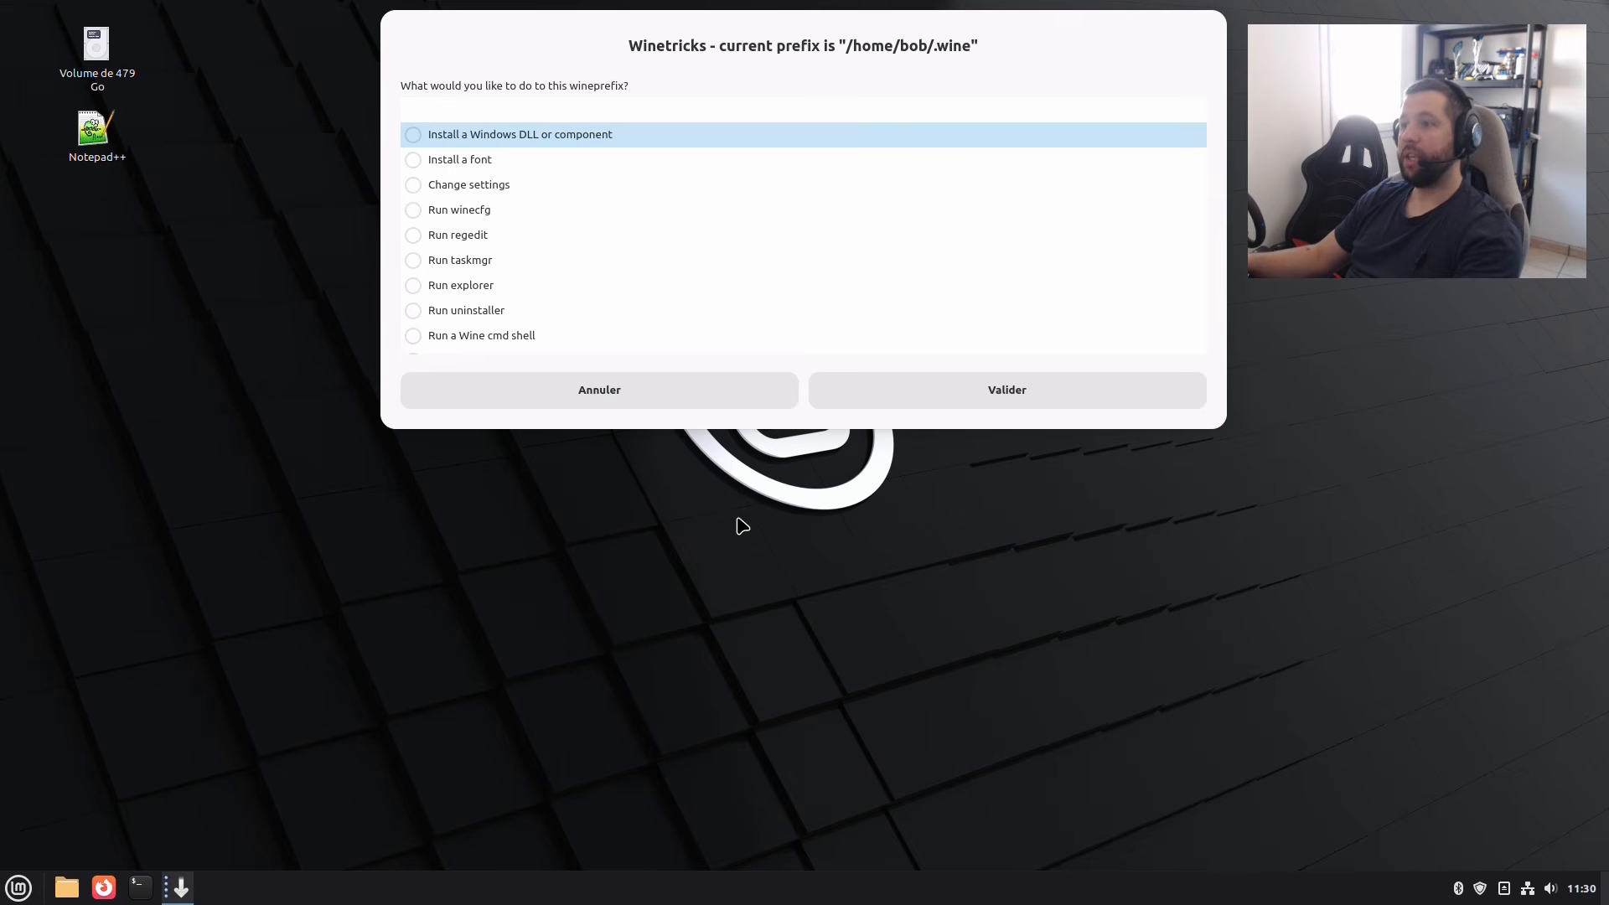
Run the uninstaller for the wineprefix and move its program removal window towards the middle of the desktop.
left_click(507, 318)
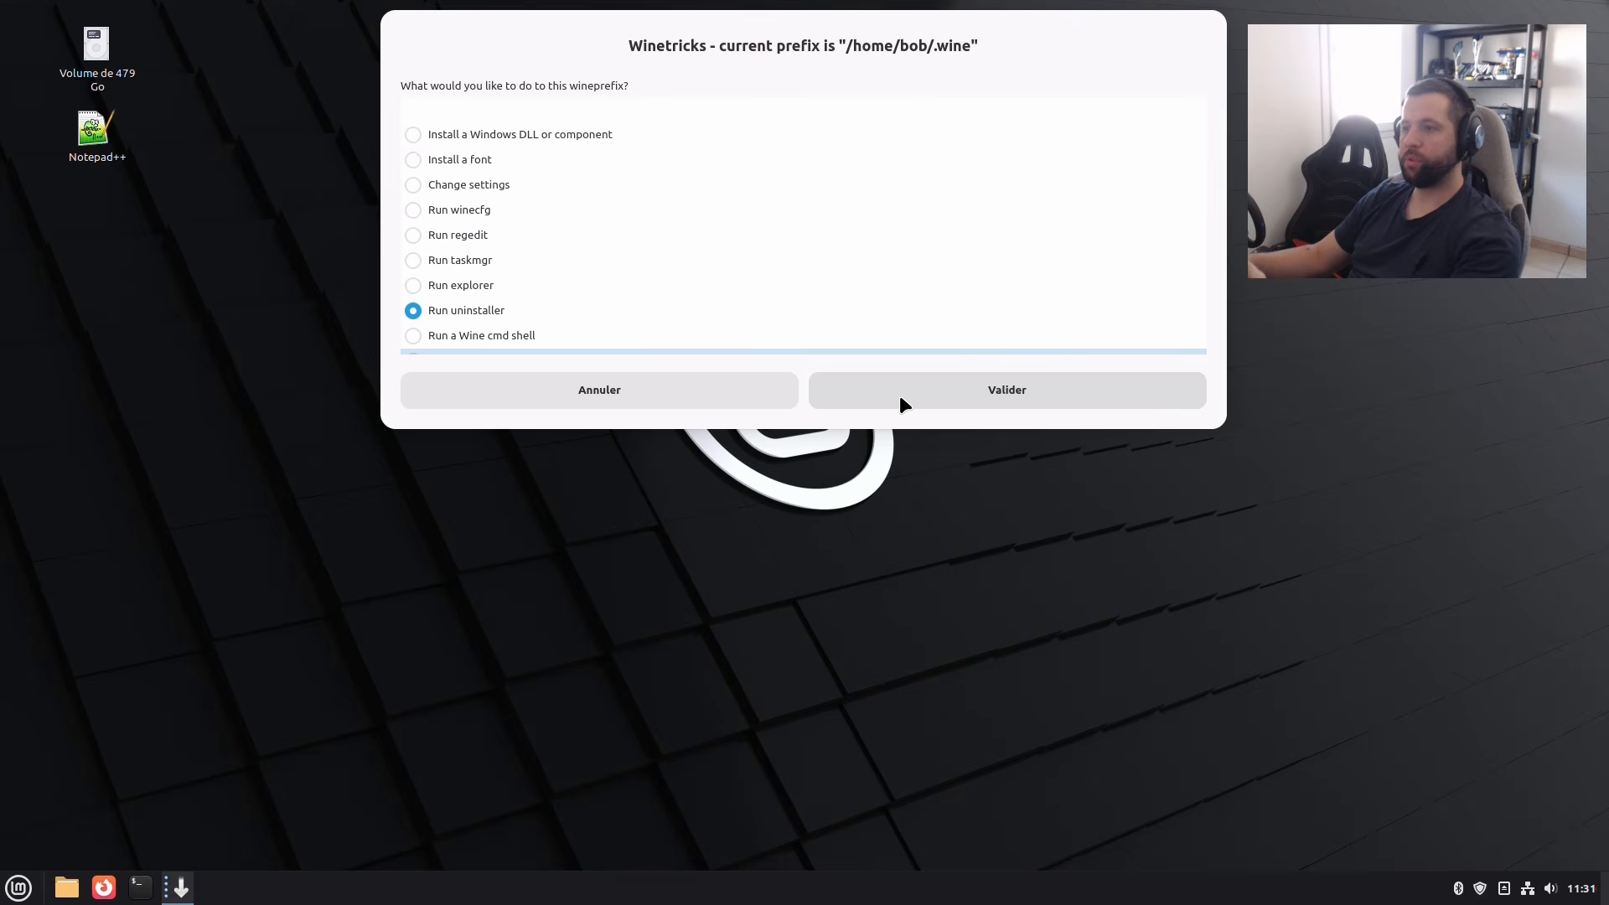
left_click(899, 397)
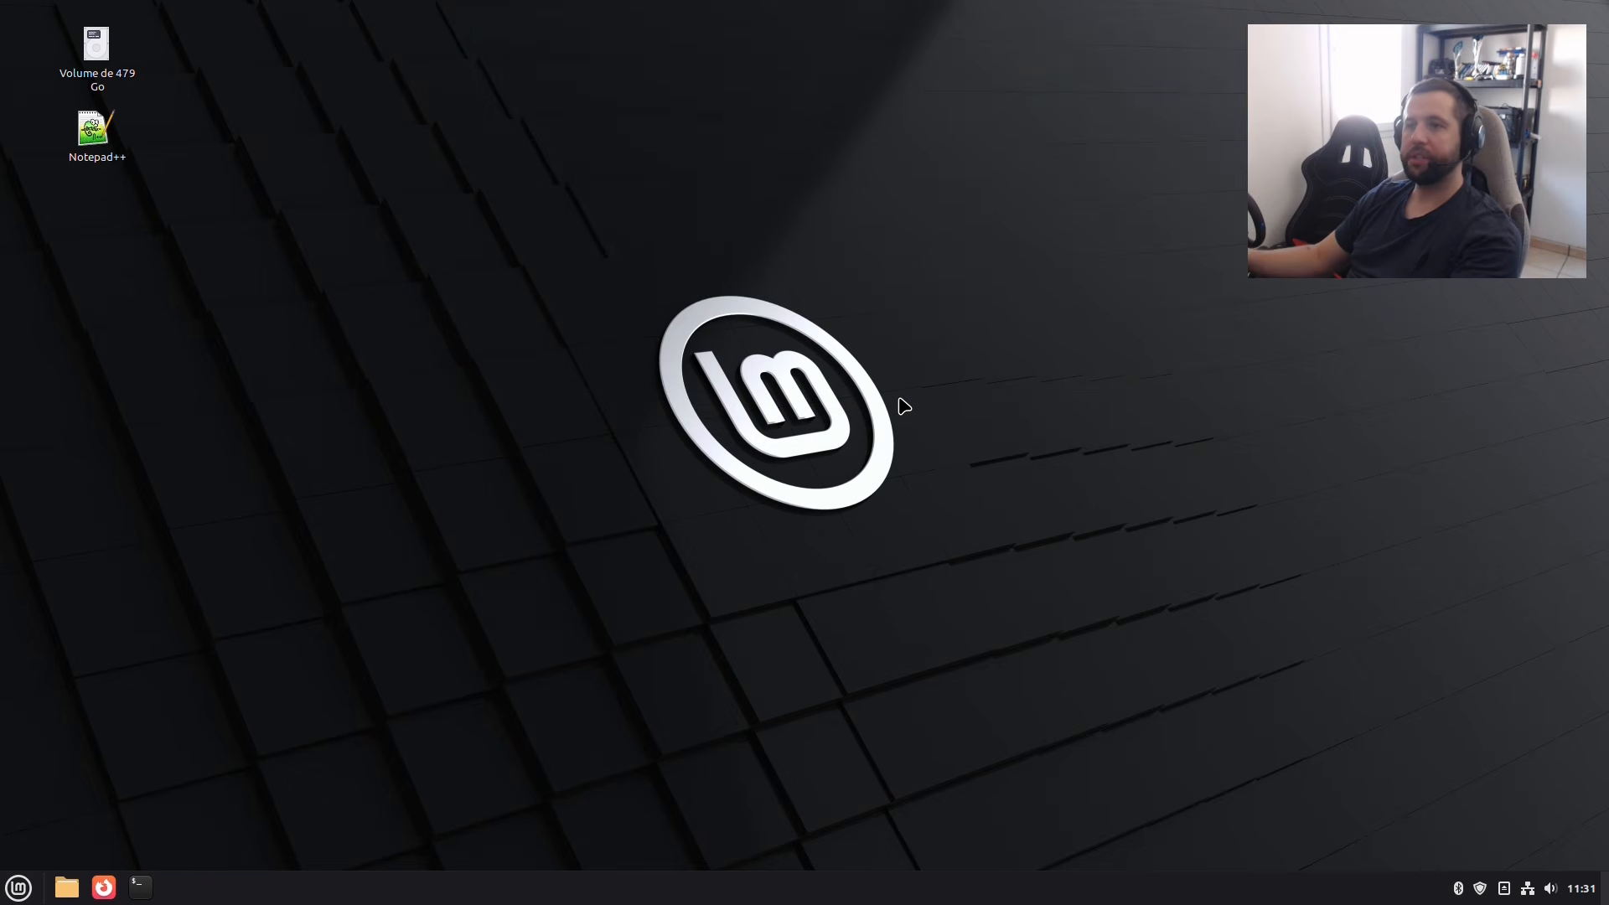
left_click_drag(226, 22, 734, 191)
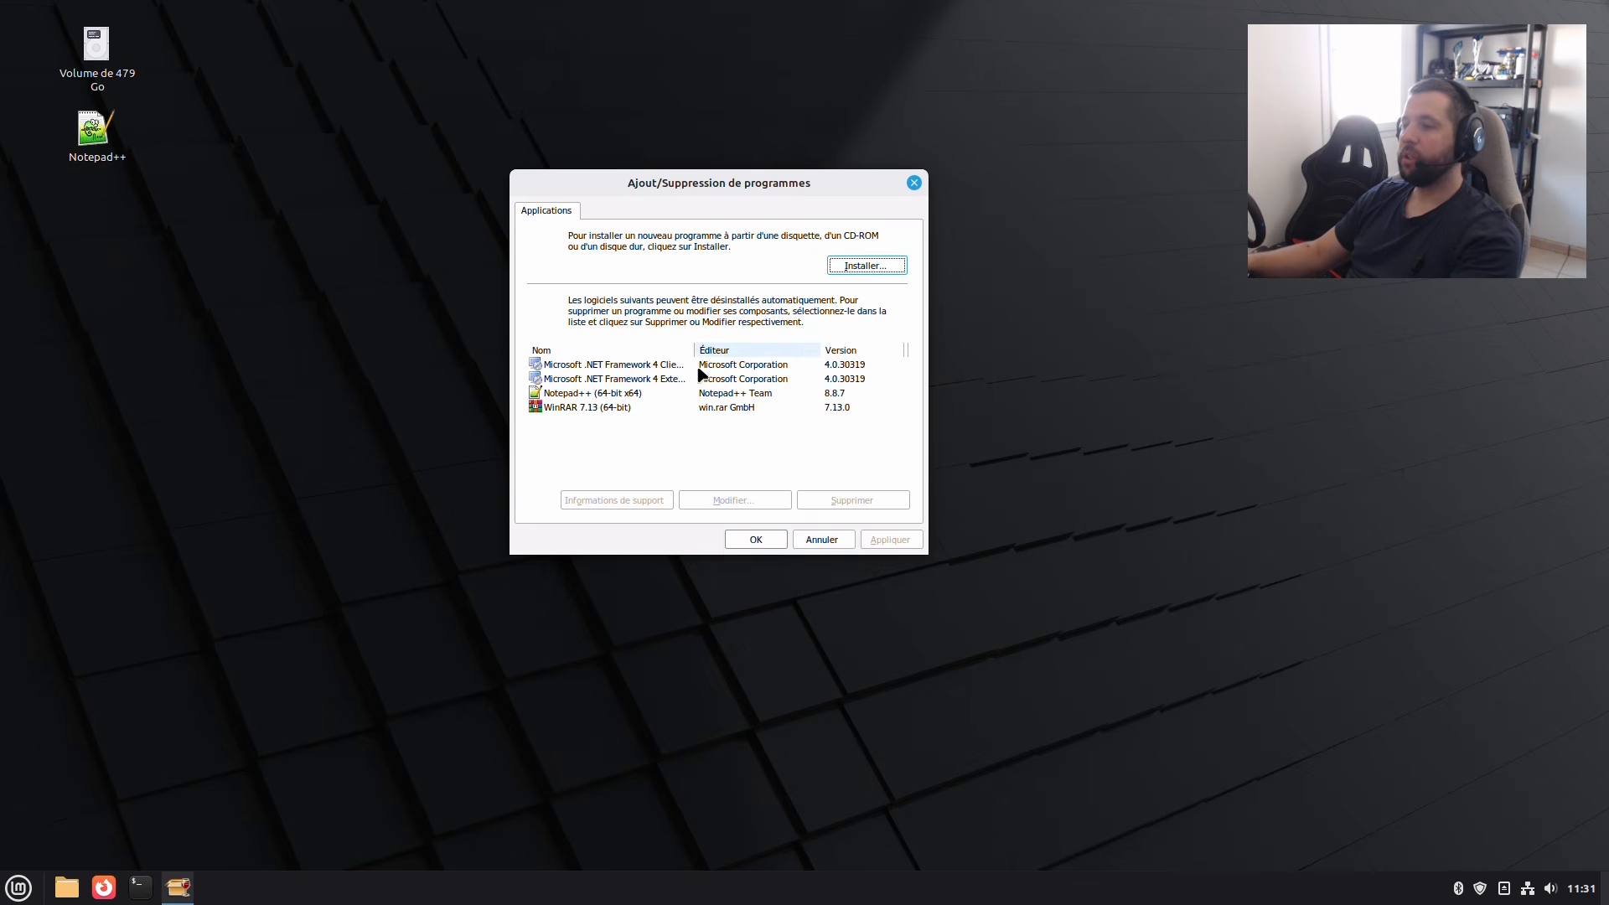
Uninstall Notepad++ (64-bit x64) while keeping its custom settings, and close the uninstaller.
left_click(571, 393)
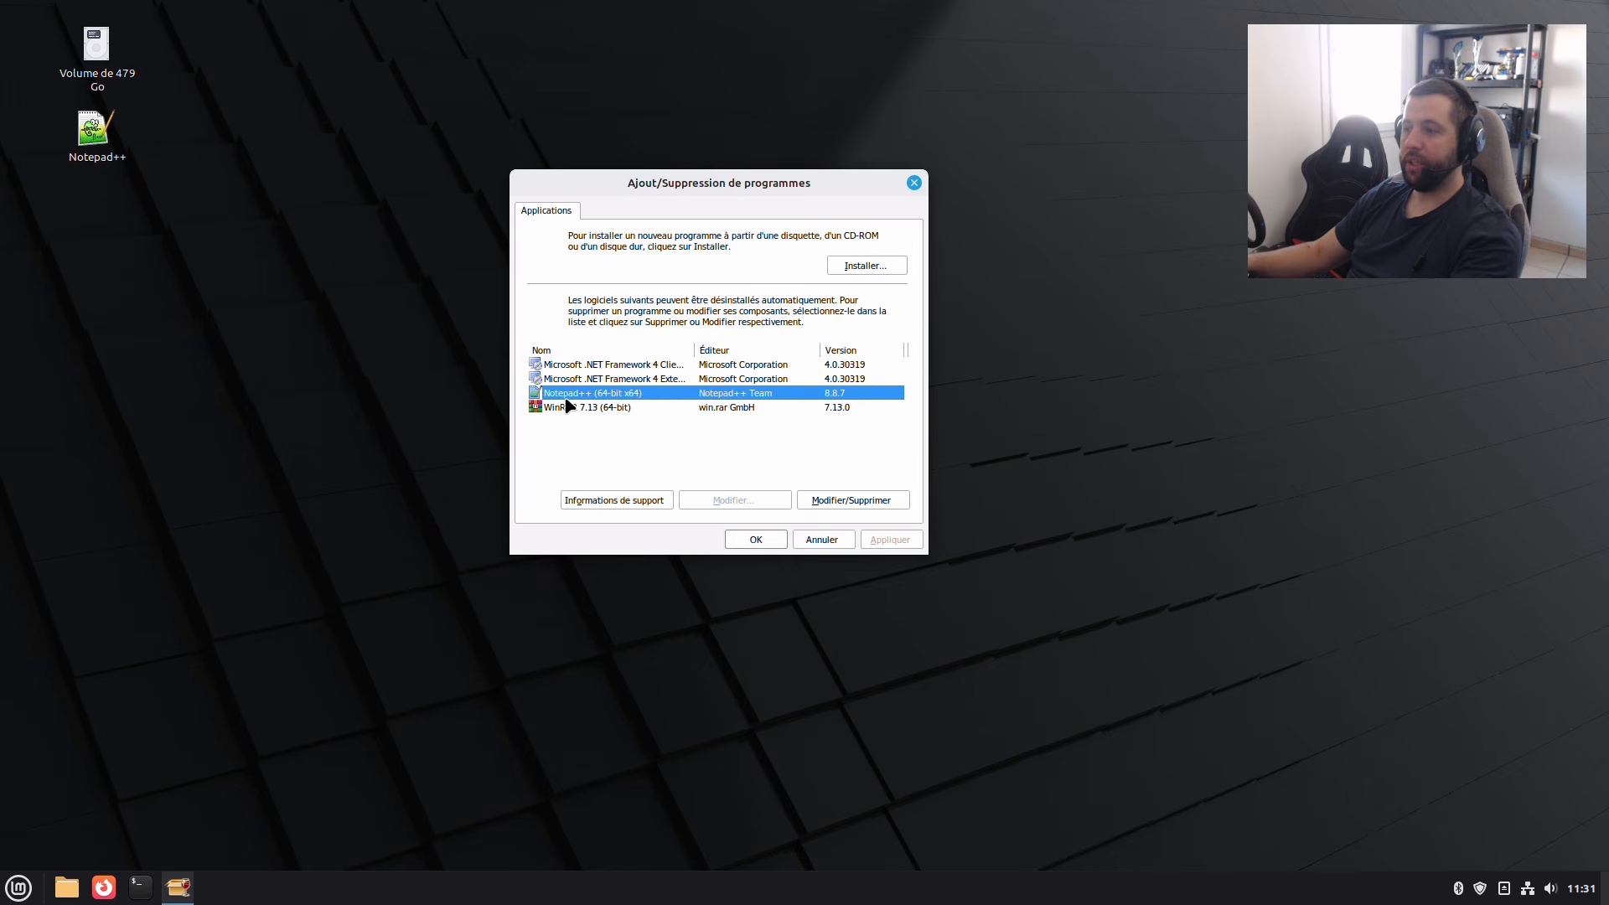
left_click(845, 500)
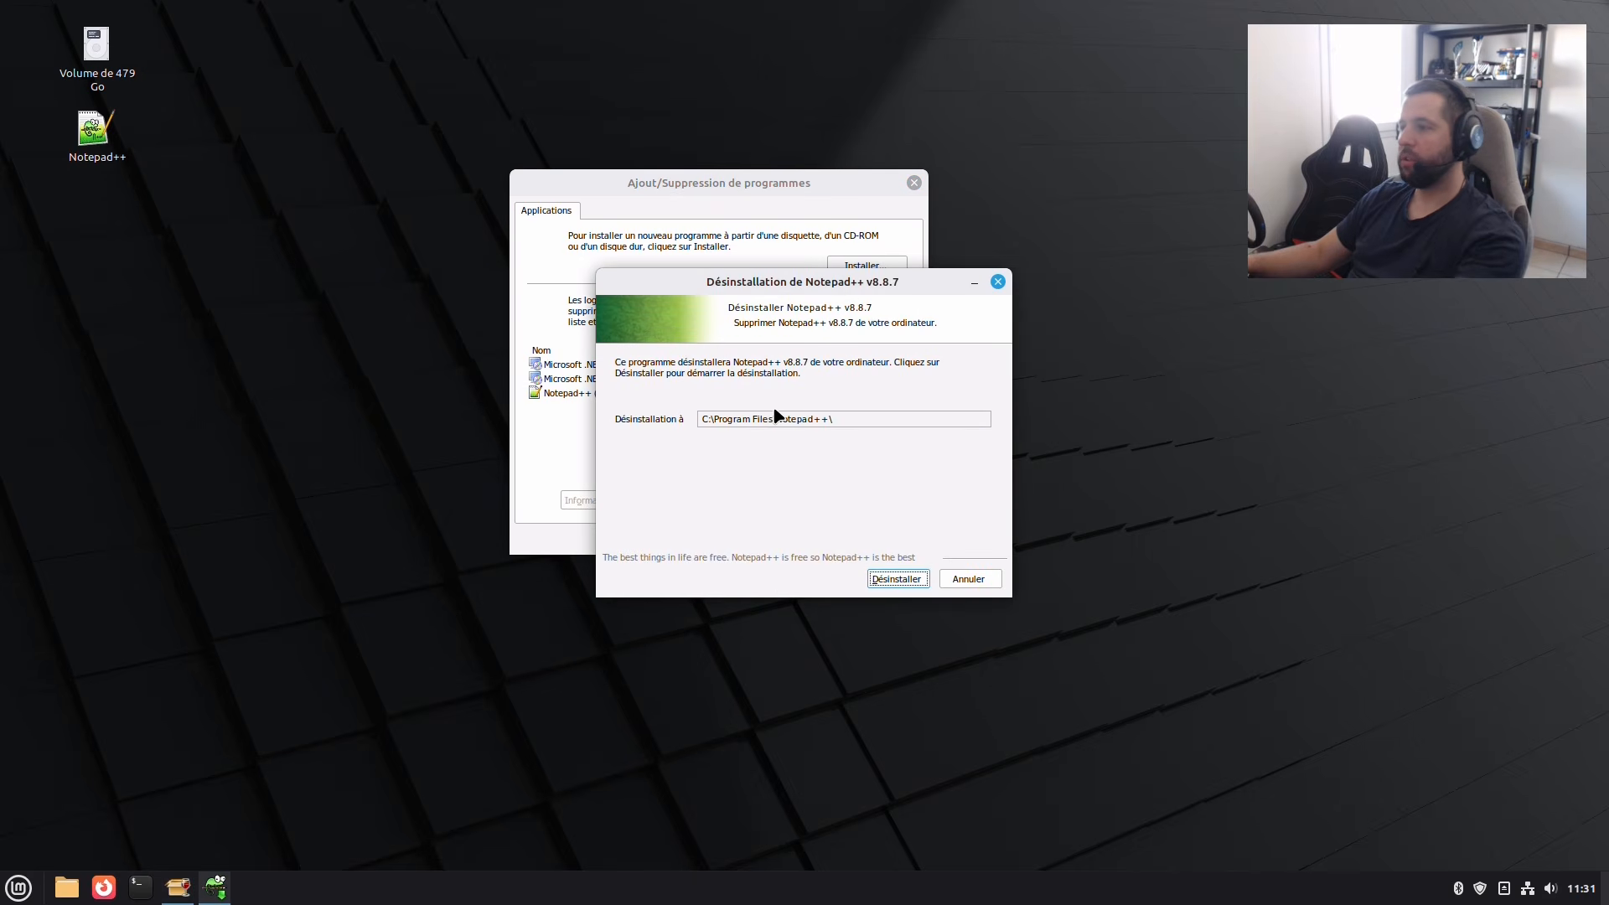
left_click(896, 580)
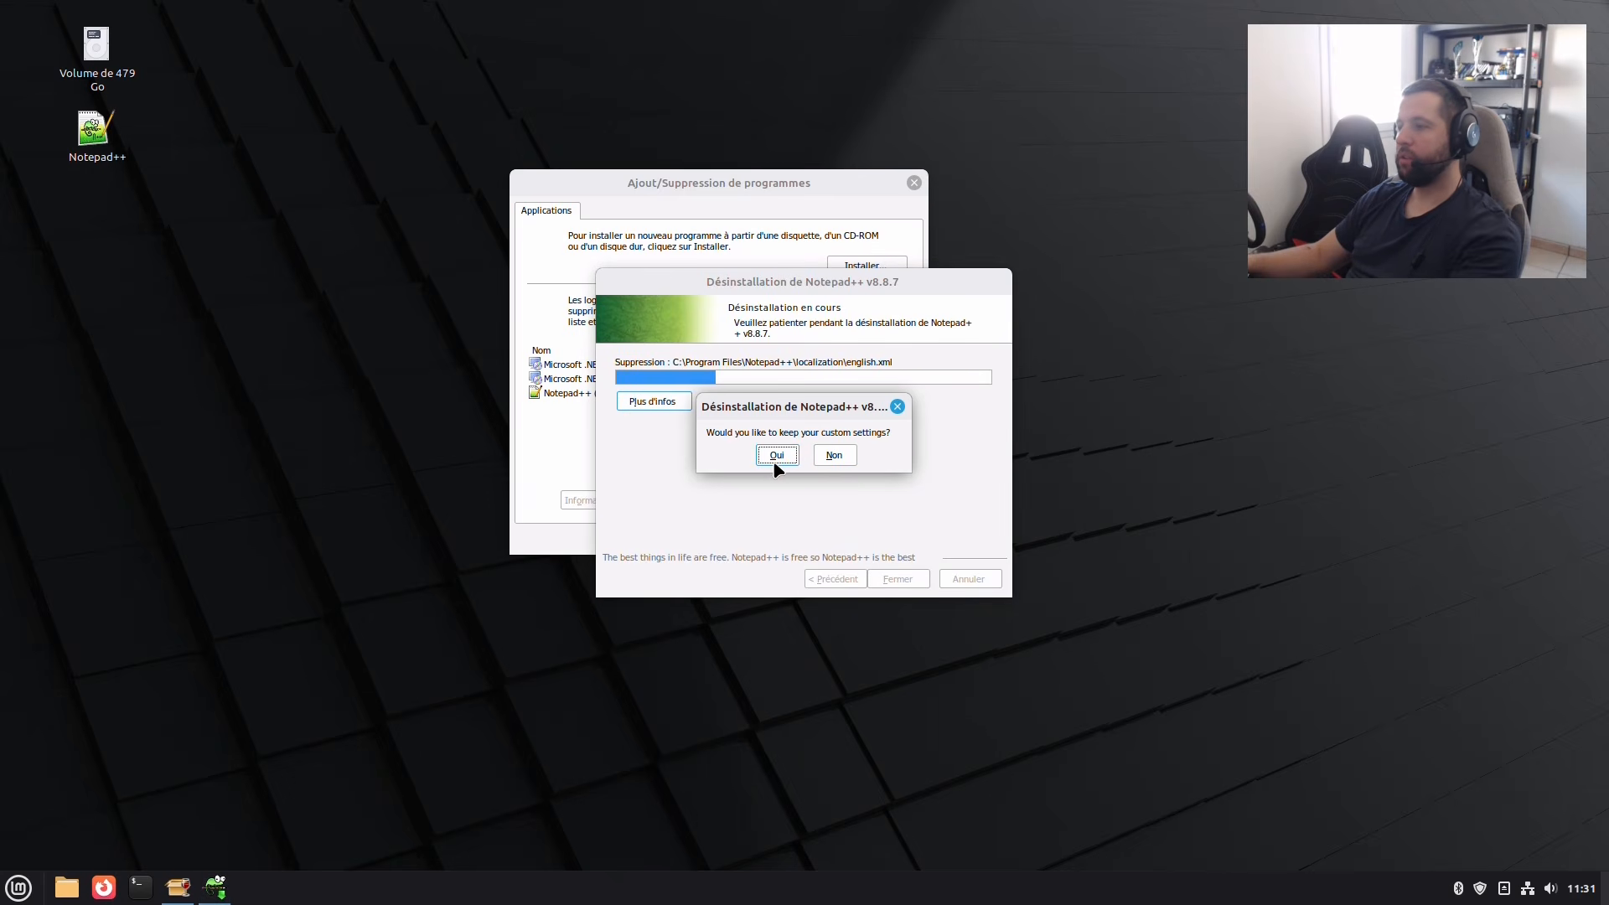
left_click(775, 461)
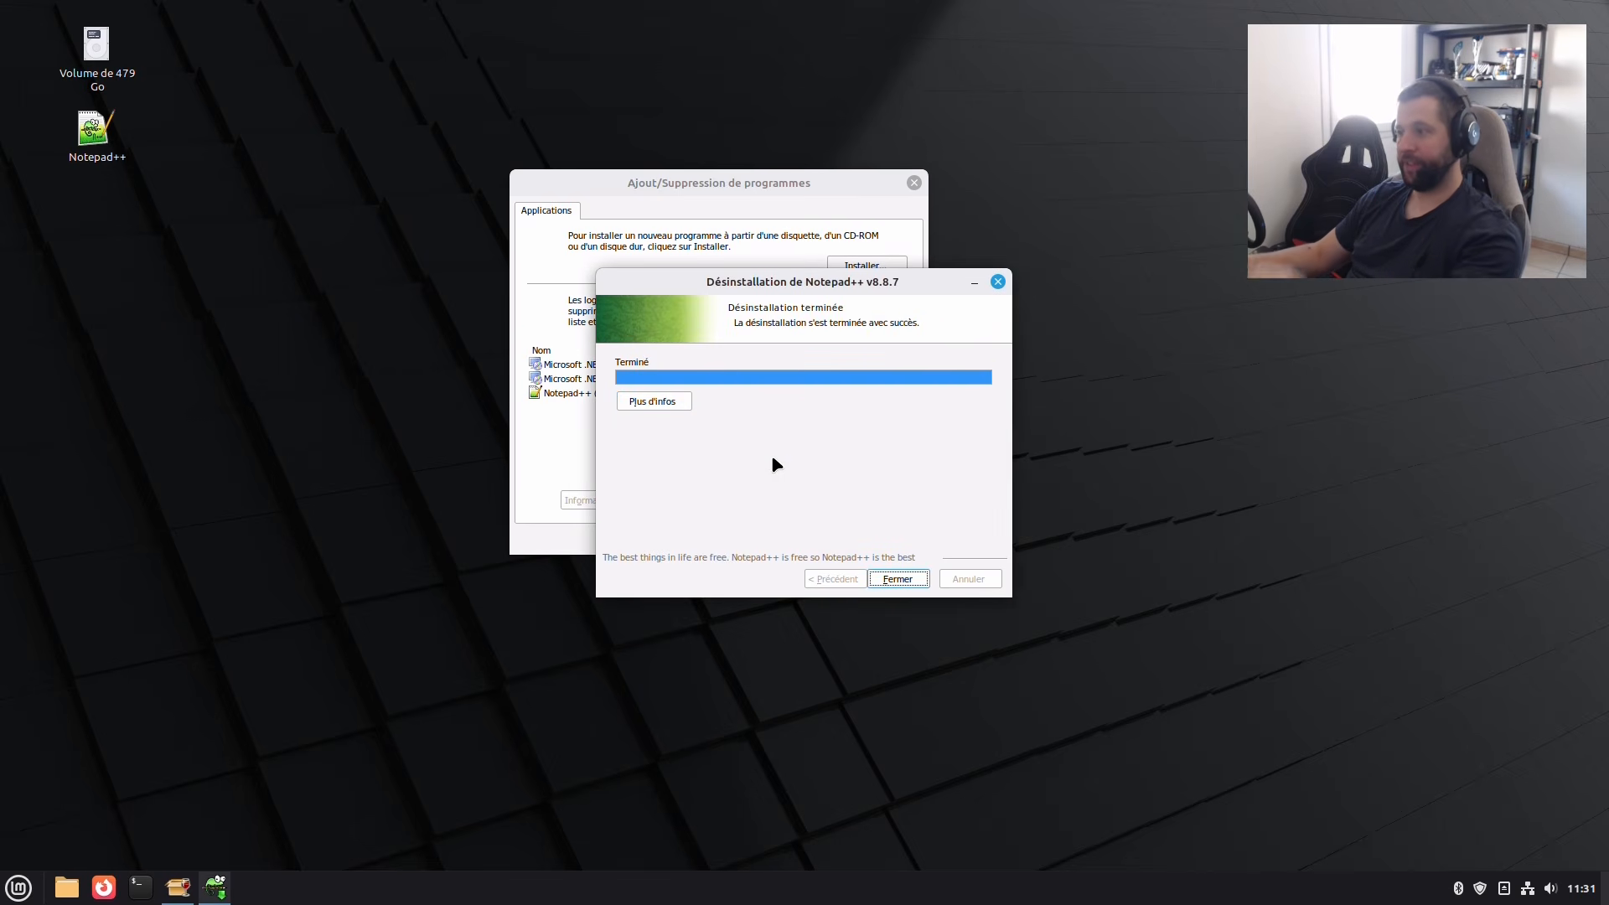
left_click(898, 579)
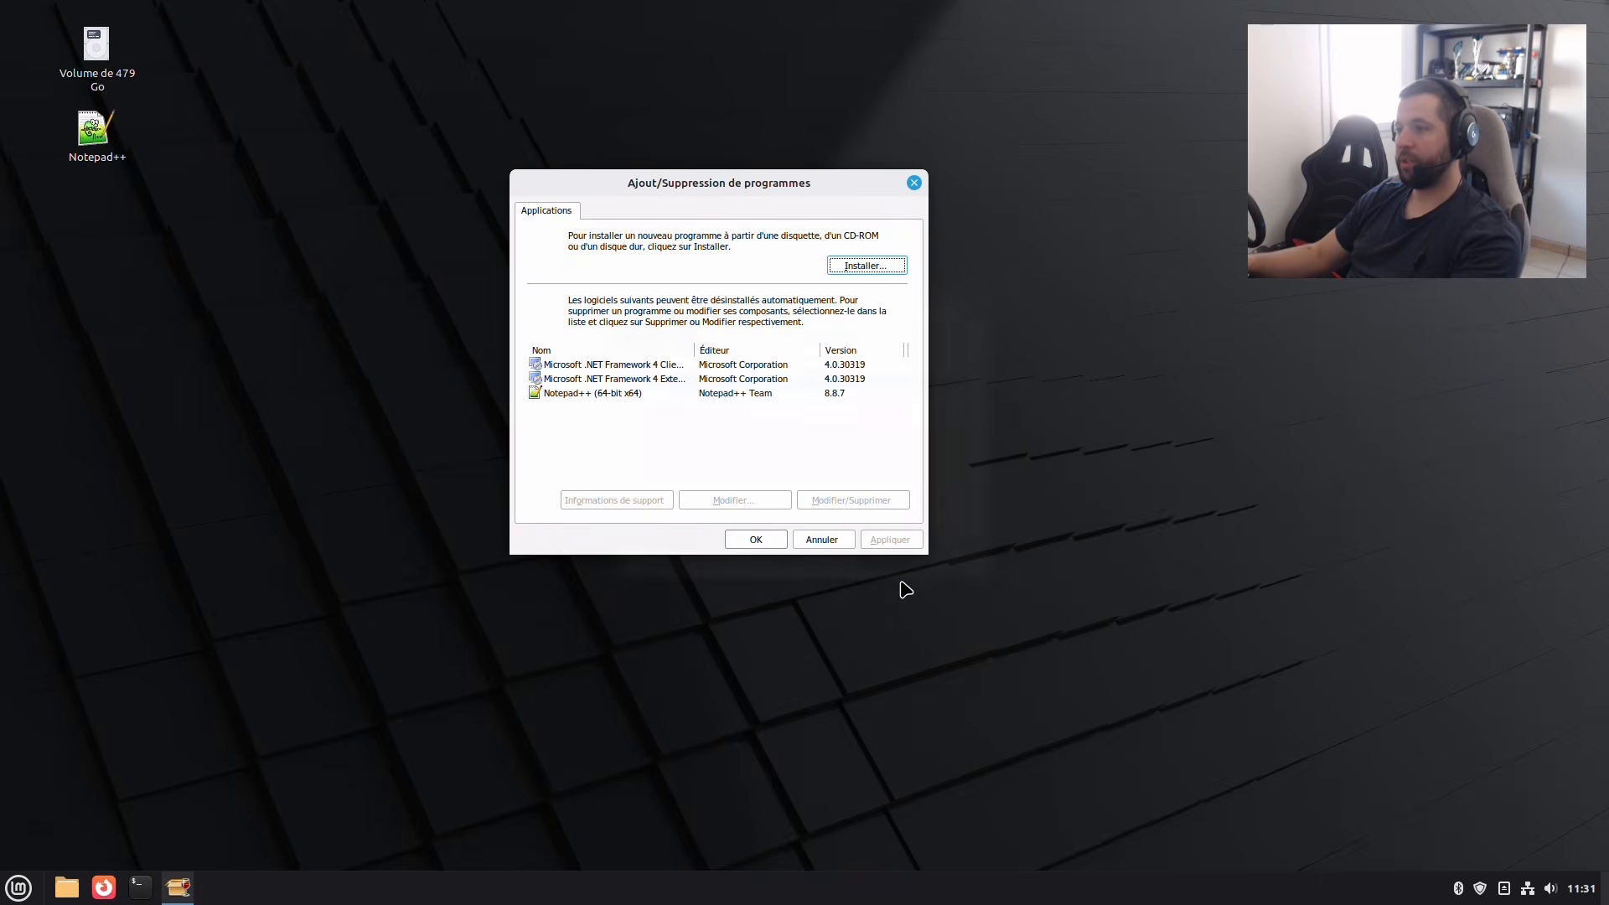
Remove the leftover Notepad++ uninstall entry from the registry.
left_click(609, 396)
left_click(844, 502)
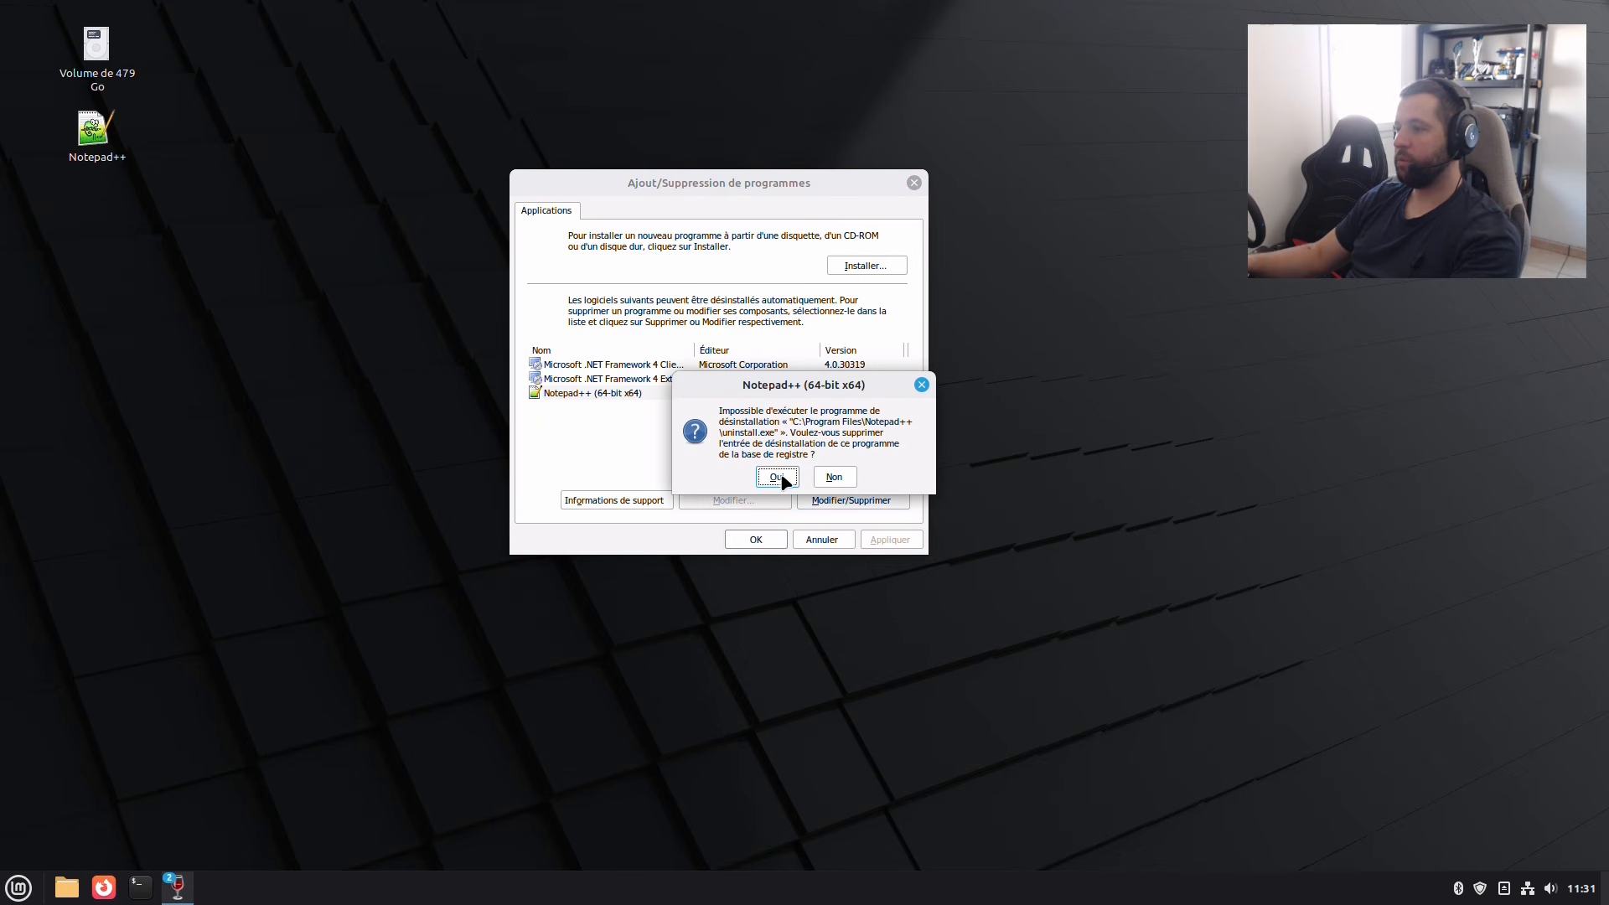
left_click(780, 478)
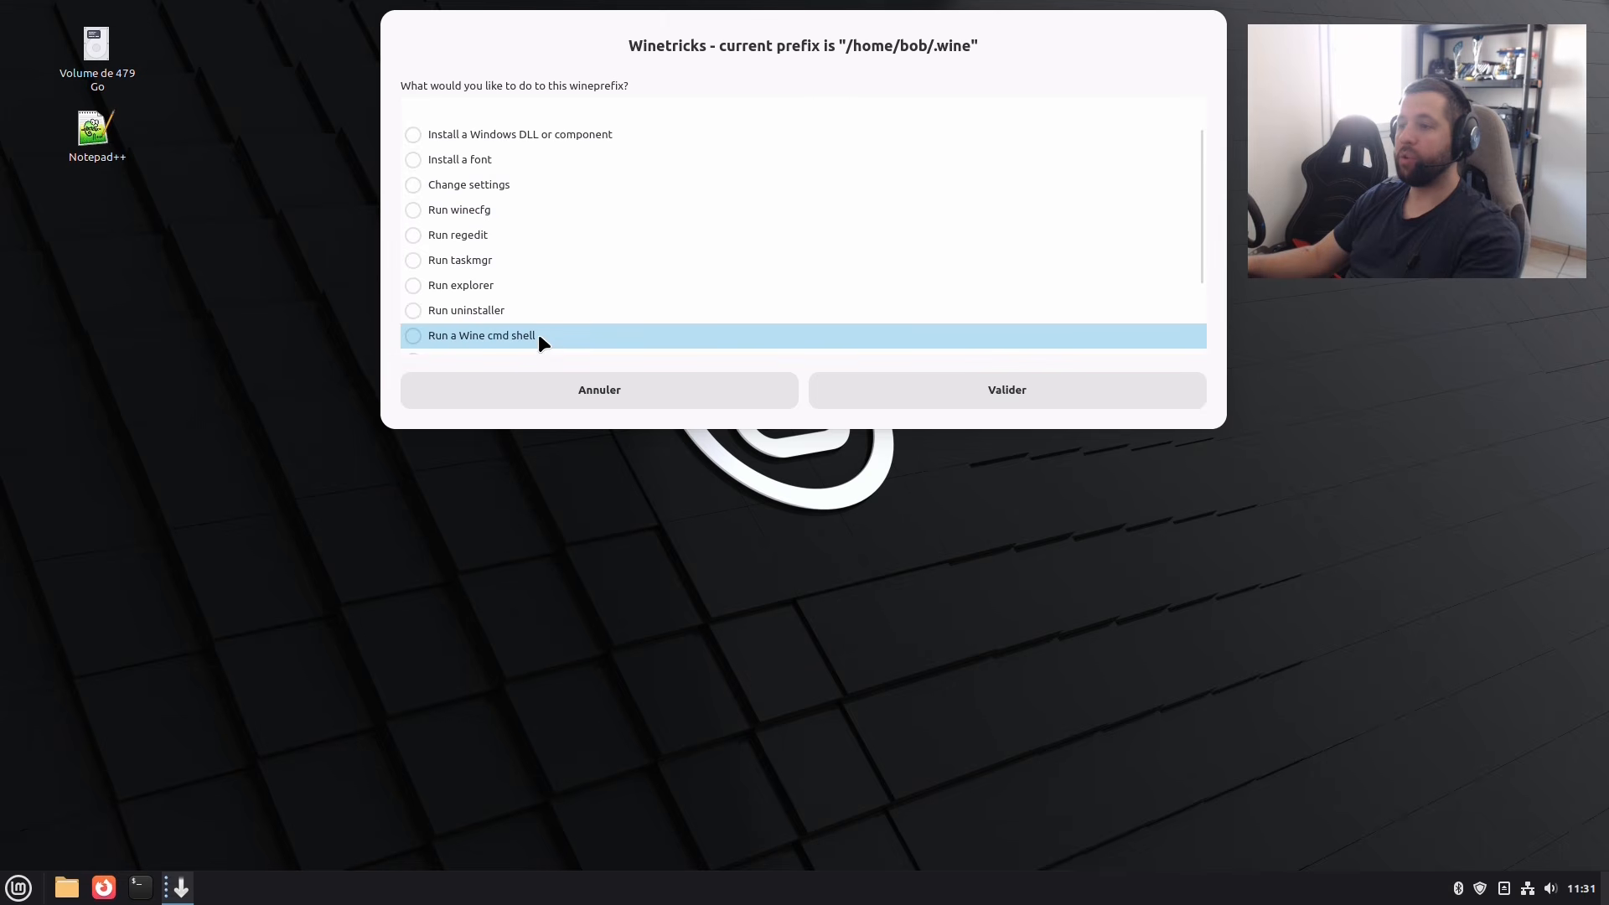
Run a Wine cmd shell from Winetricks and list the contents of C:\ with dir.
left_click(527, 334)
left_click(953, 391)
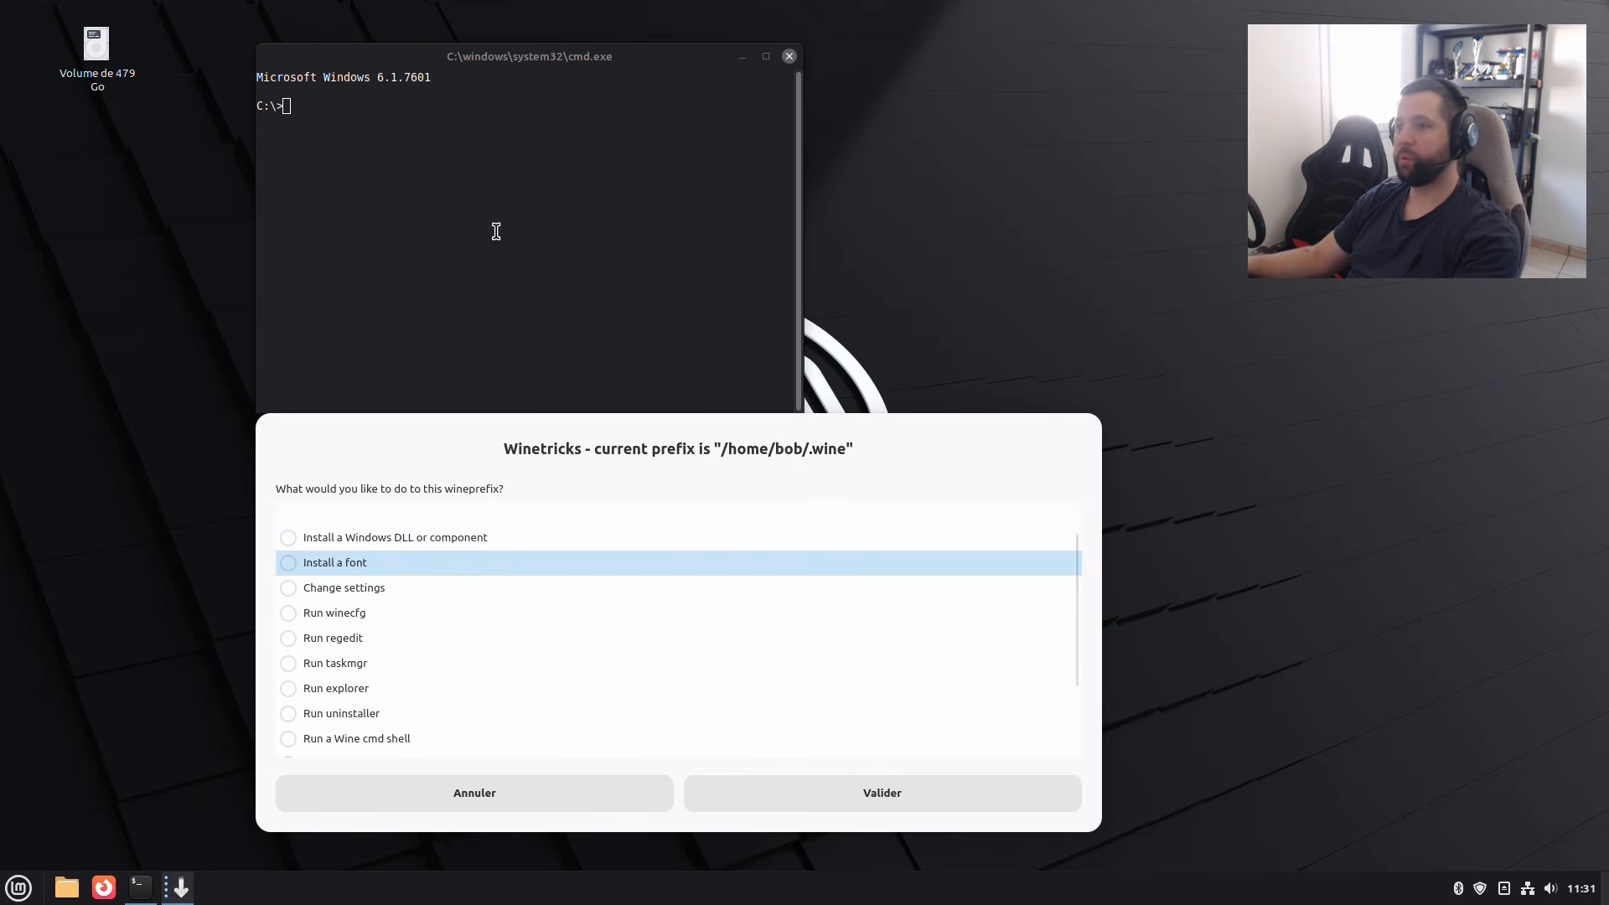
left_click(493, 168)
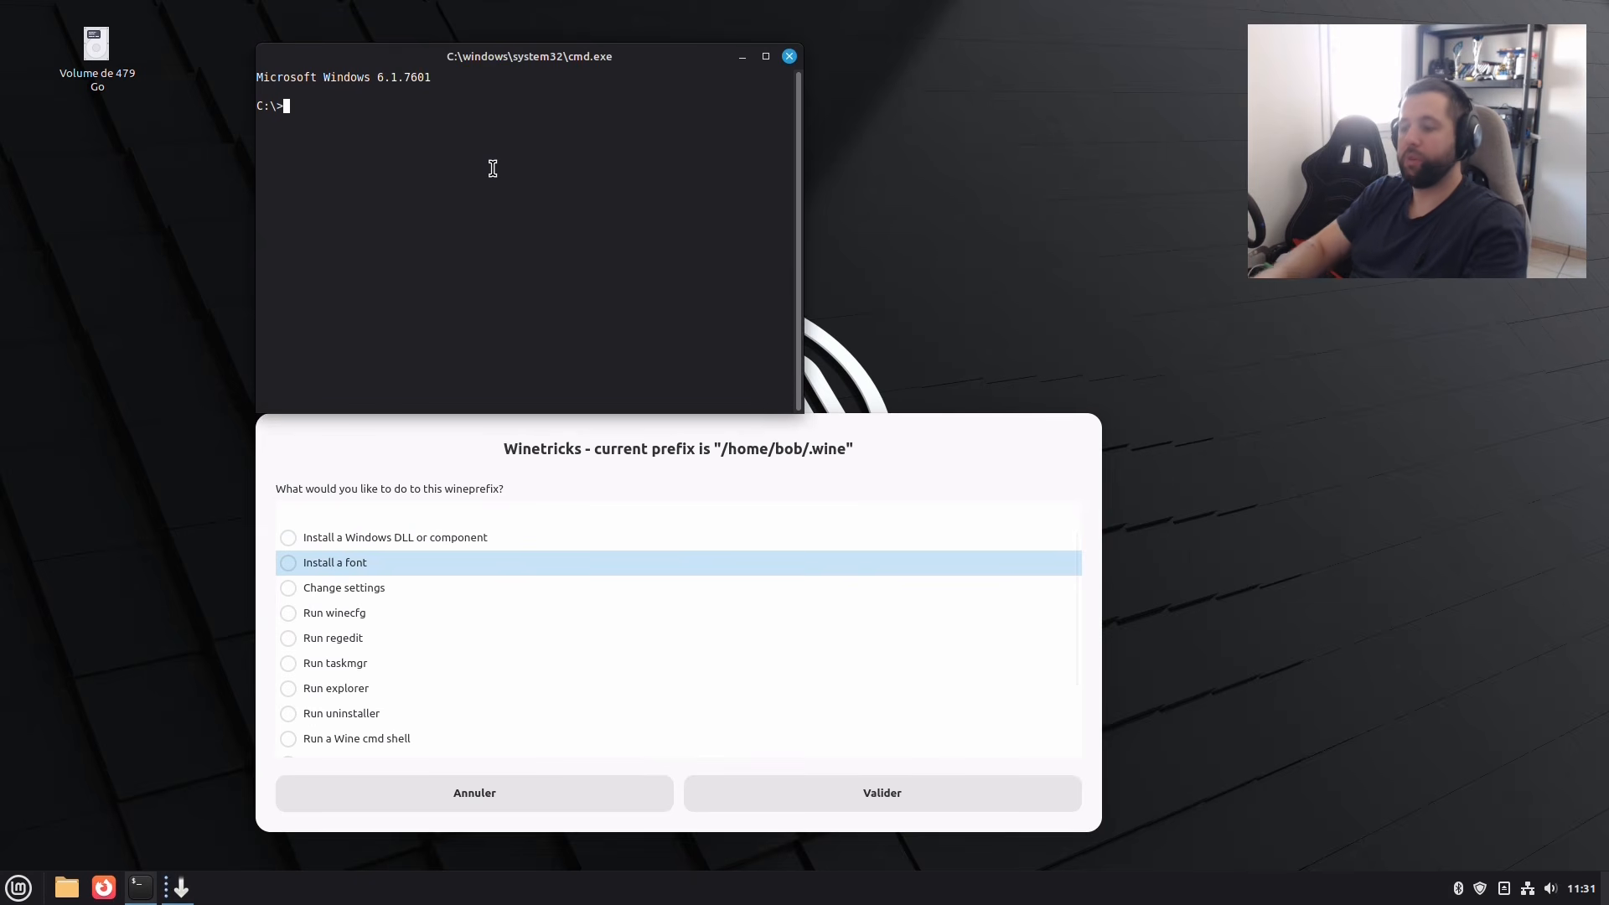
type("dir")
key("Return")
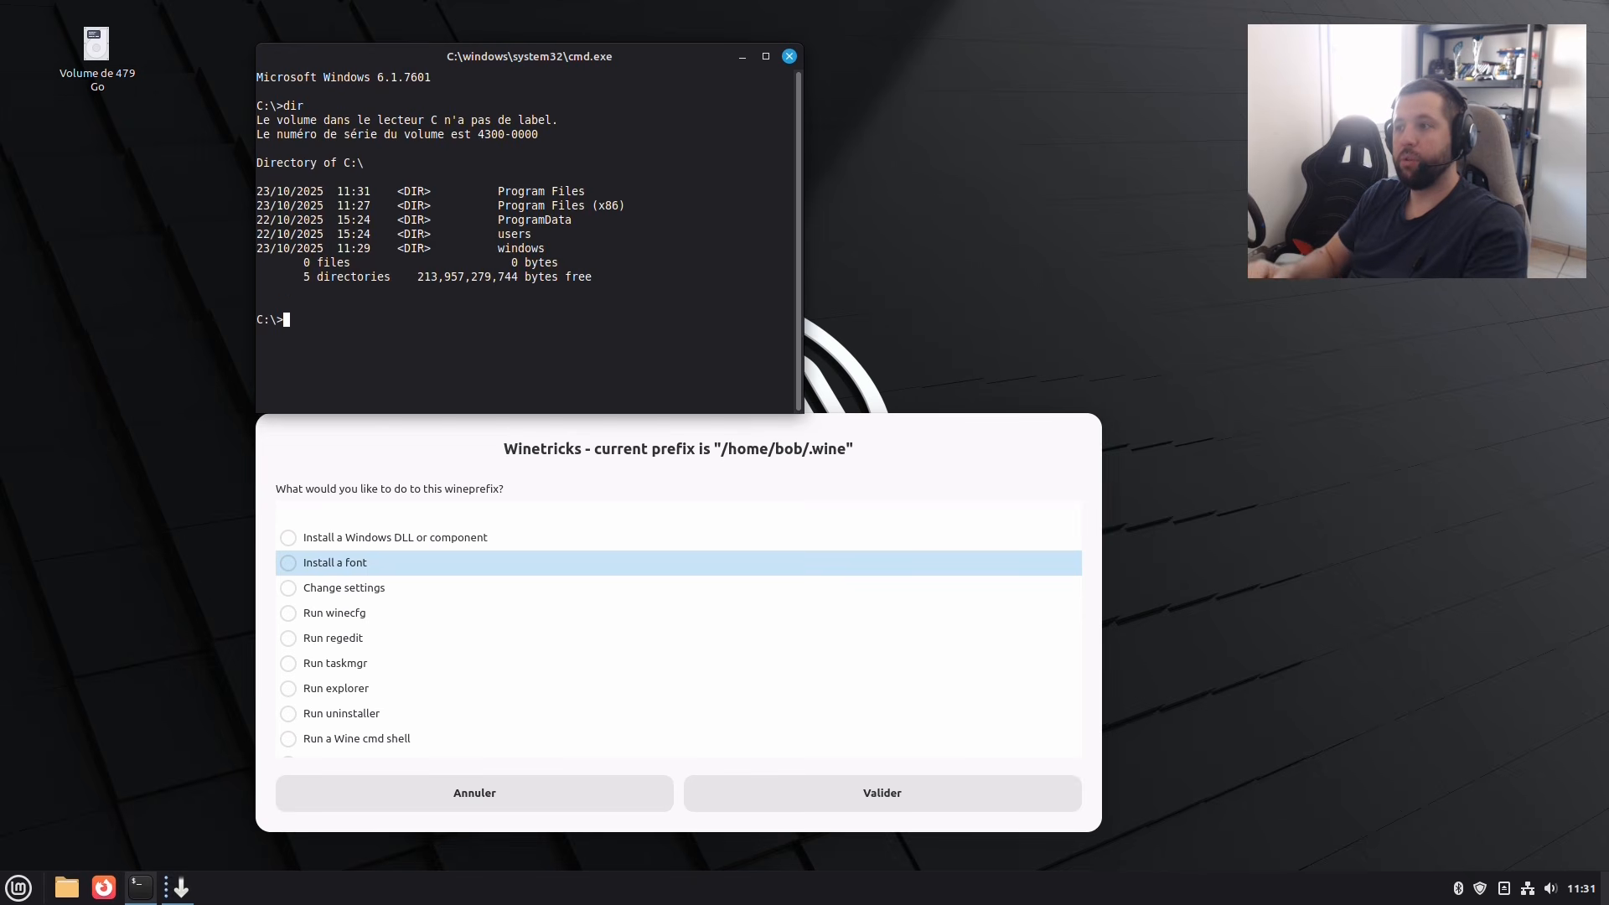